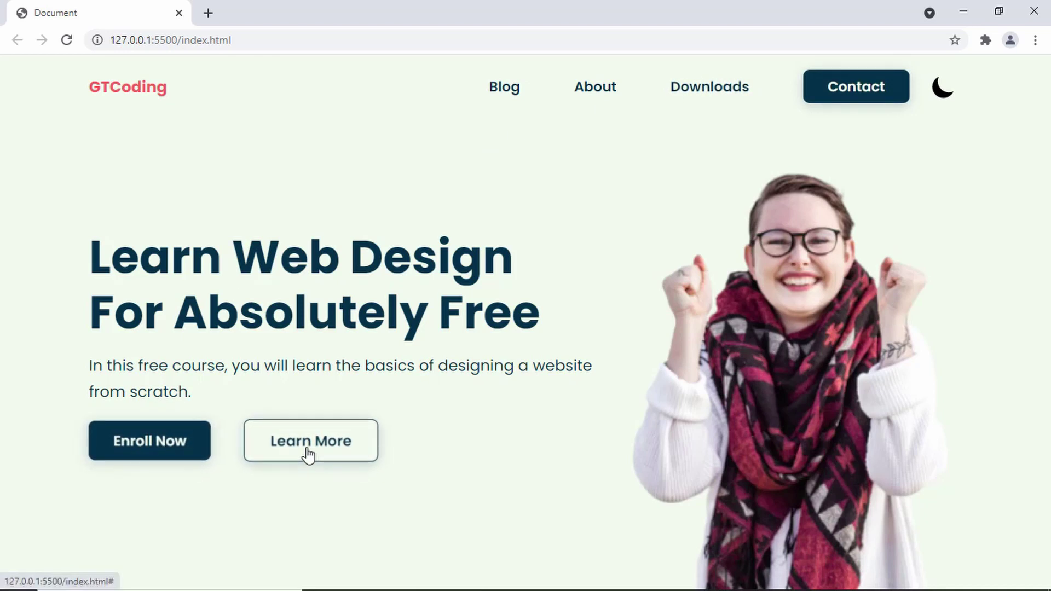
Preview the finished homepage in dark mode and switch it back to light mode.
left_click(939, 103)
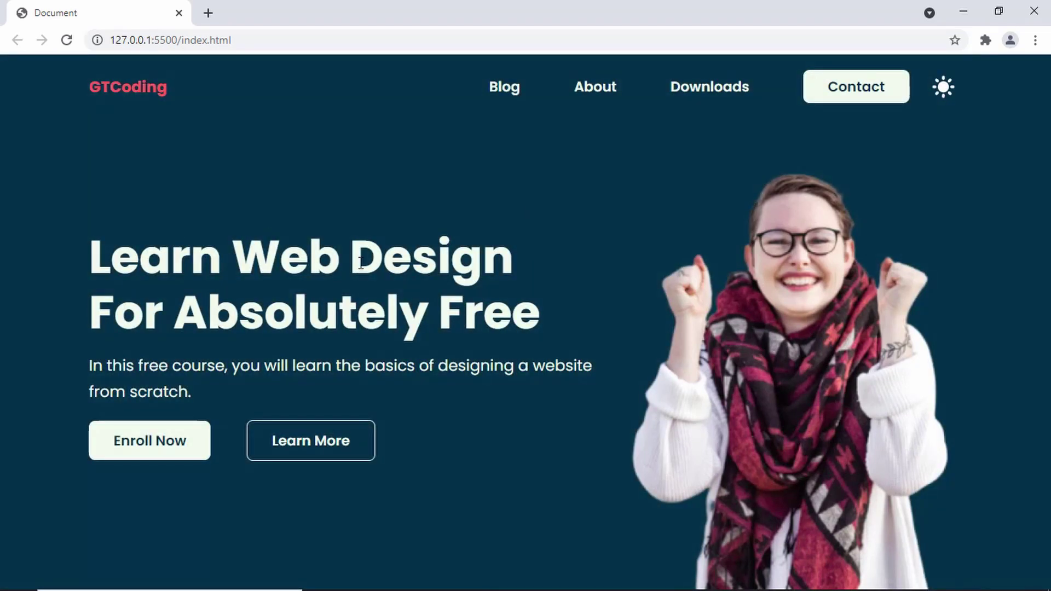
left_click(944, 90)
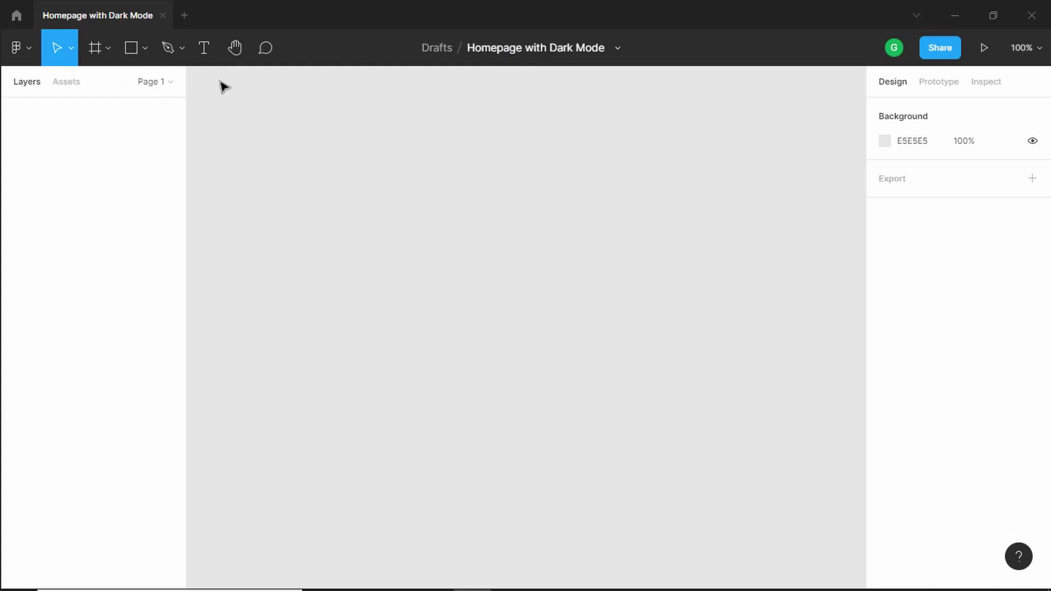
Create a frame on the empty canvas and set its size to 1366 × 768.
left_click(98, 49)
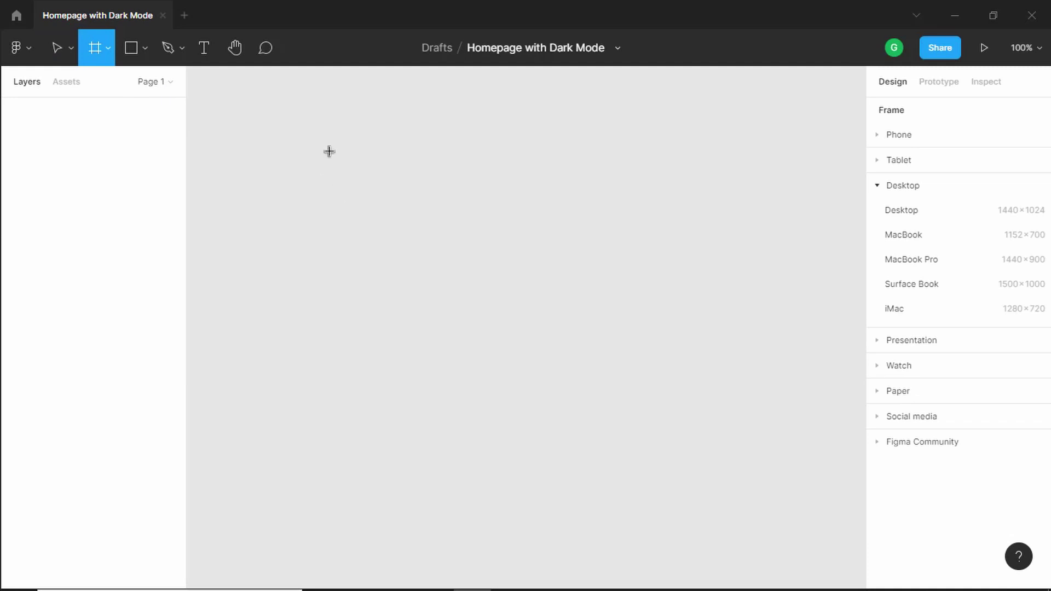
left_click(301, 148)
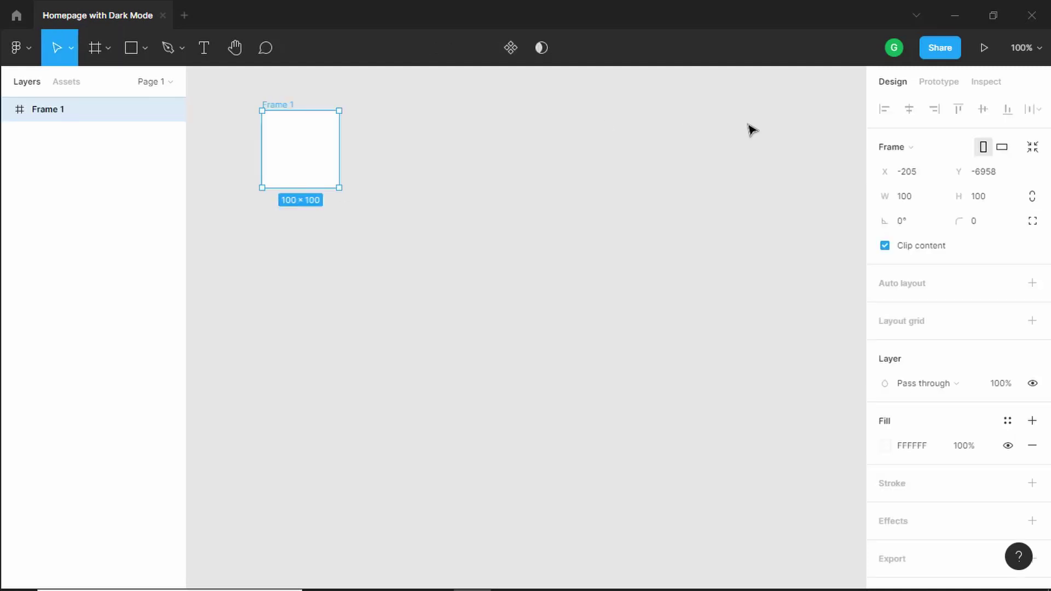
left_click(915, 201)
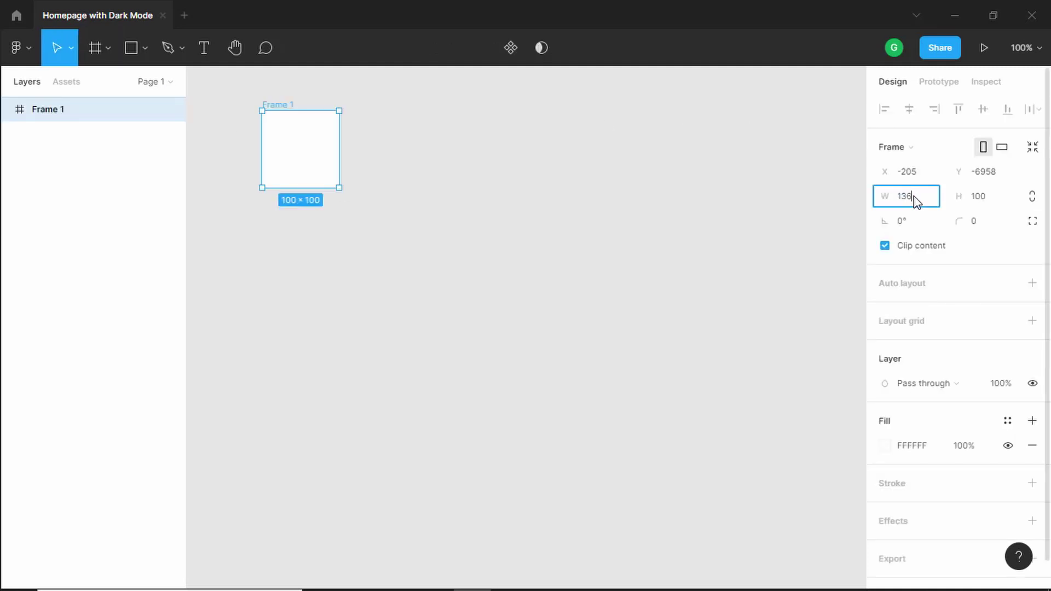
key("Tab")
type("76")
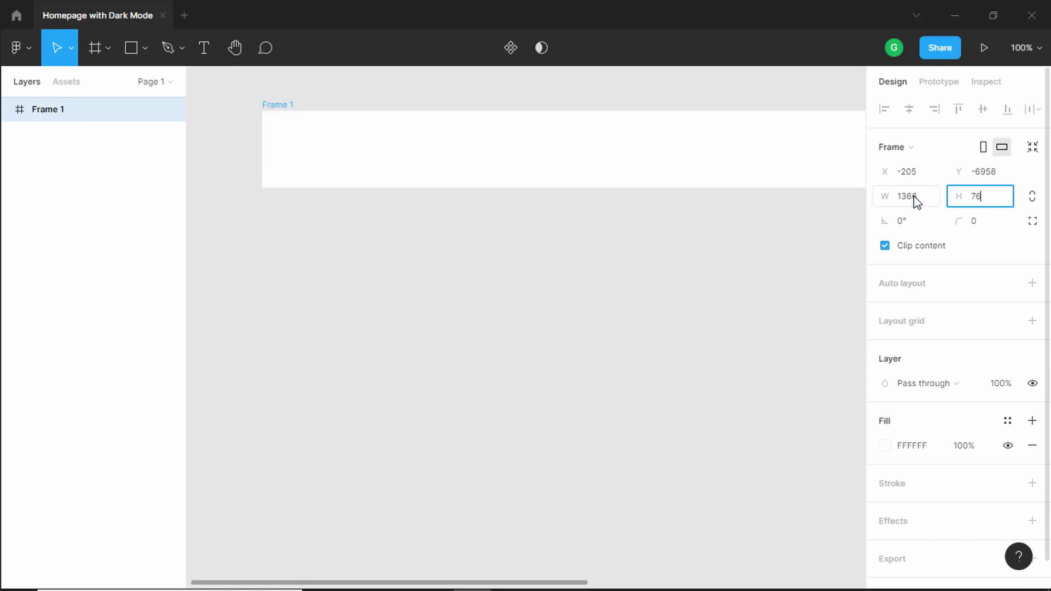
type("8")
key("Return")
key("shift+1")
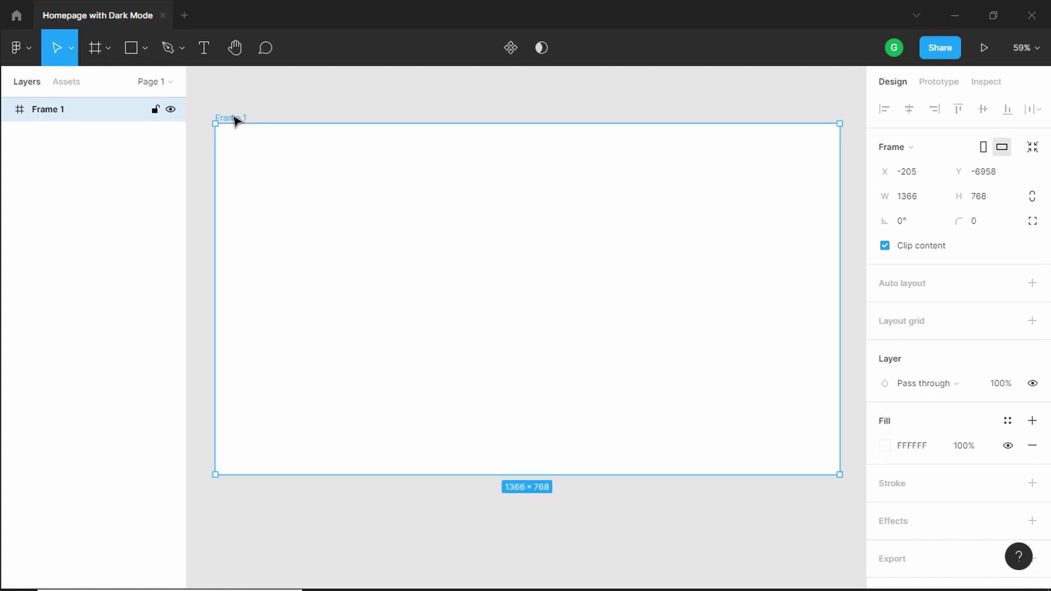
Rename the new frame "Colors".
double_click(232, 118)
type("Colors")
key("Return")
scroll(330, 190, "down", 5)
scroll(330, 188, "up", 4)
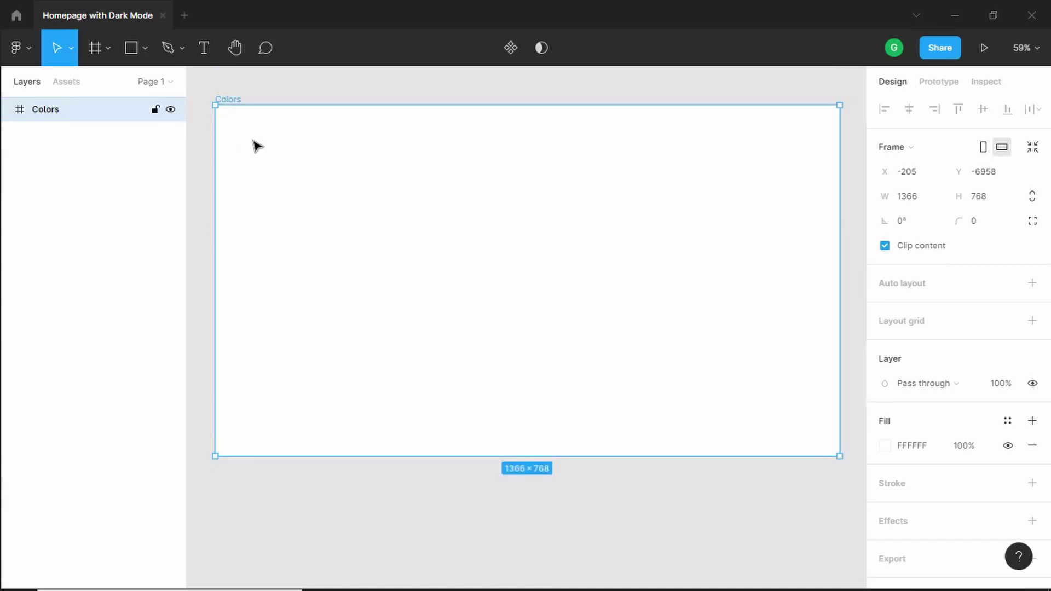
Duplicate the Colors frame directly below the original and name the copy "Light Mode".
left_click_drag(282, 230, 280, 485)
scroll(280, 328, "down", 3)
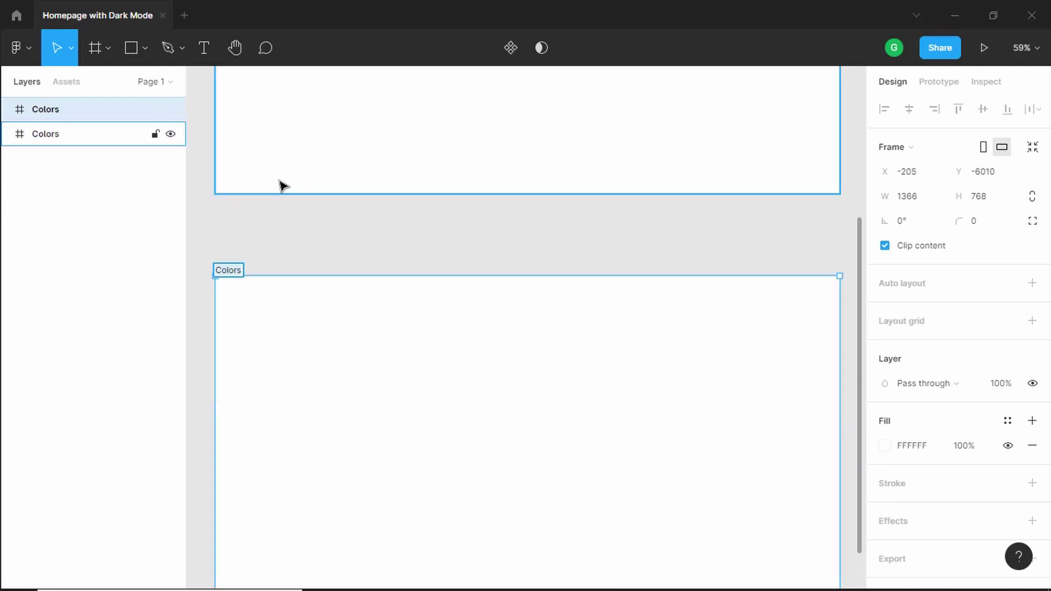
type("Light Mode")
key("Return")
Place a 100 × 100 rectangle in the upper-left area of the Colors frame, at about X 91, Y 112.
scroll(383, 390, "down", 2)
key("f")
scroll(382, 389, "up", 7)
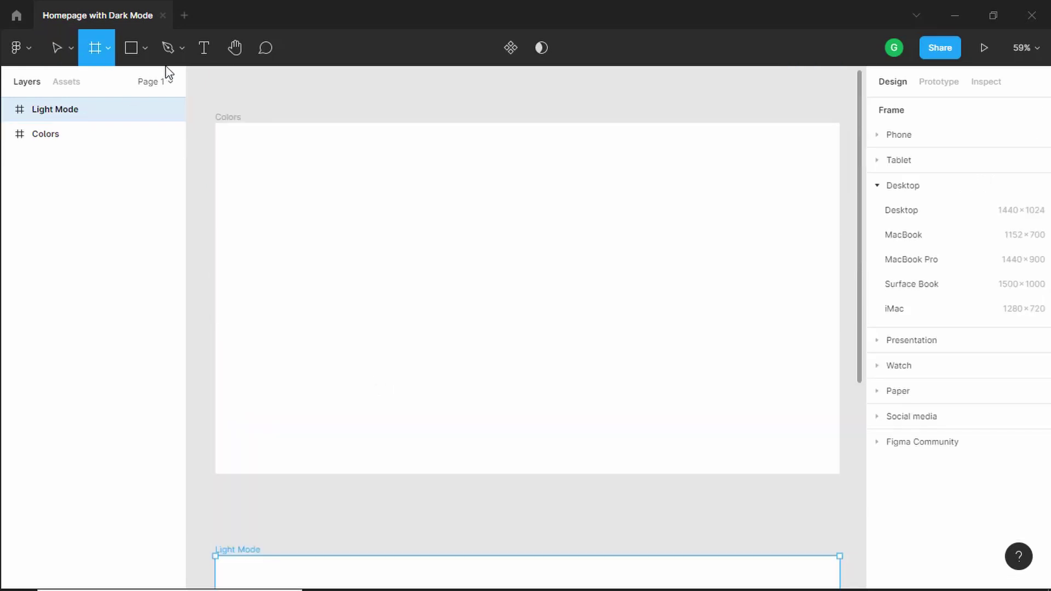
left_click(138, 44)
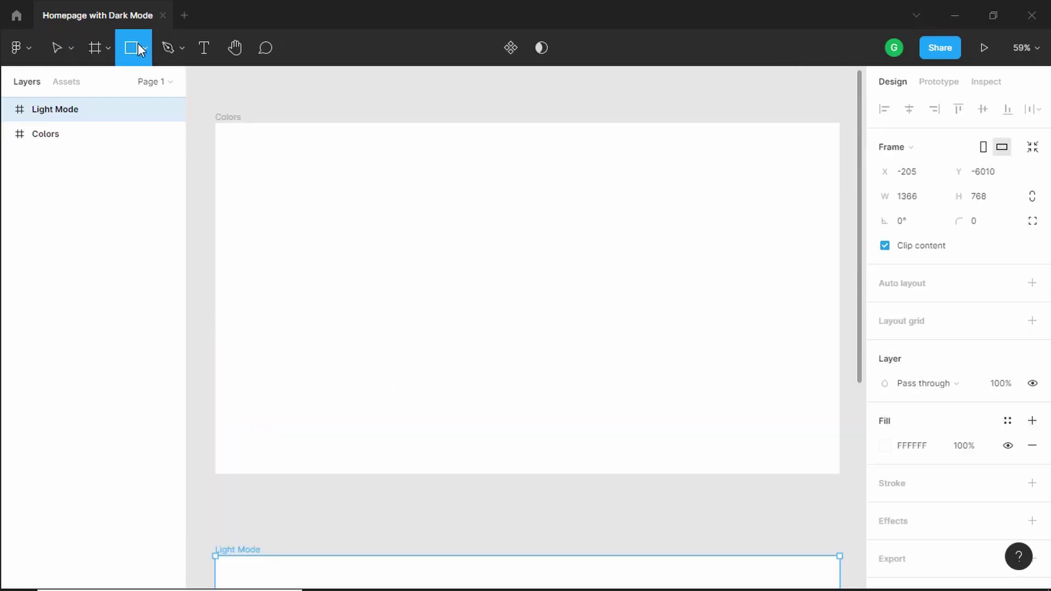
left_click(258, 162)
left_click_drag(257, 165, 286, 210)
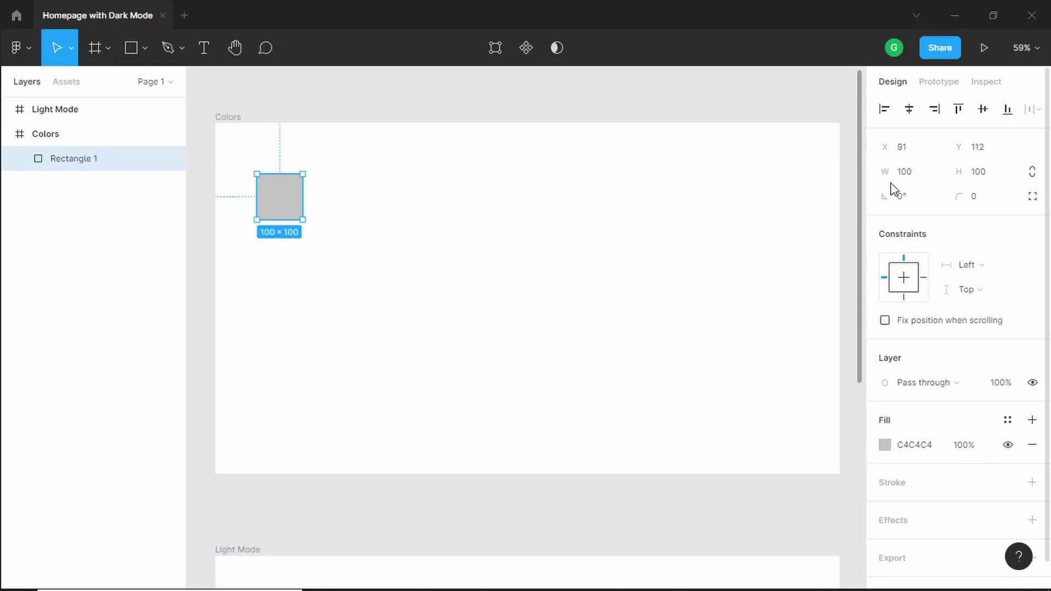
Resize the rectangle to 200 × 200 with its proportions locked and give it a corner radius of 8.
left_click(1032, 173)
left_click(992, 173)
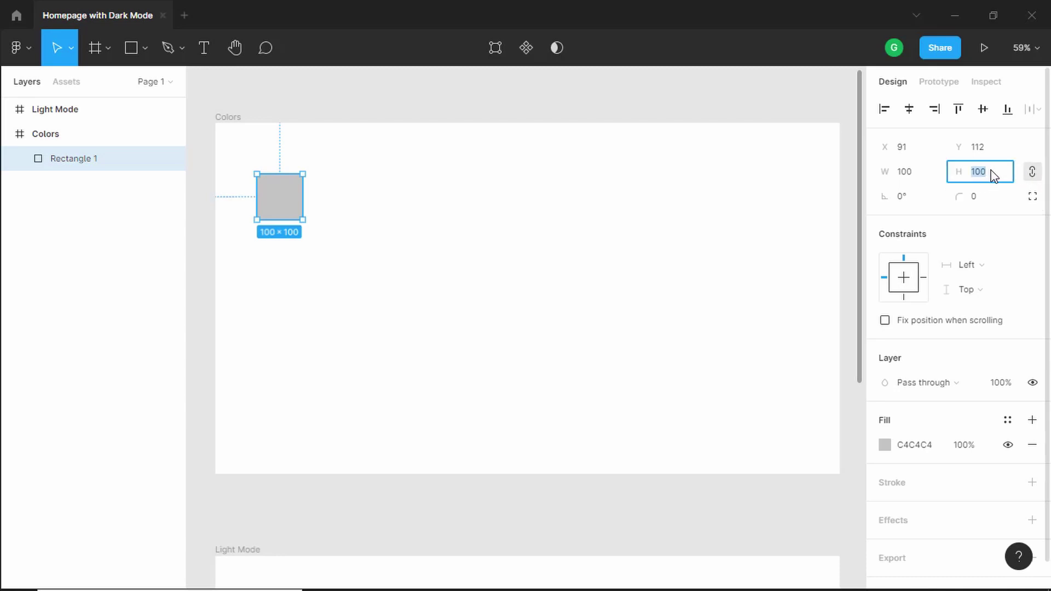
key("Return")
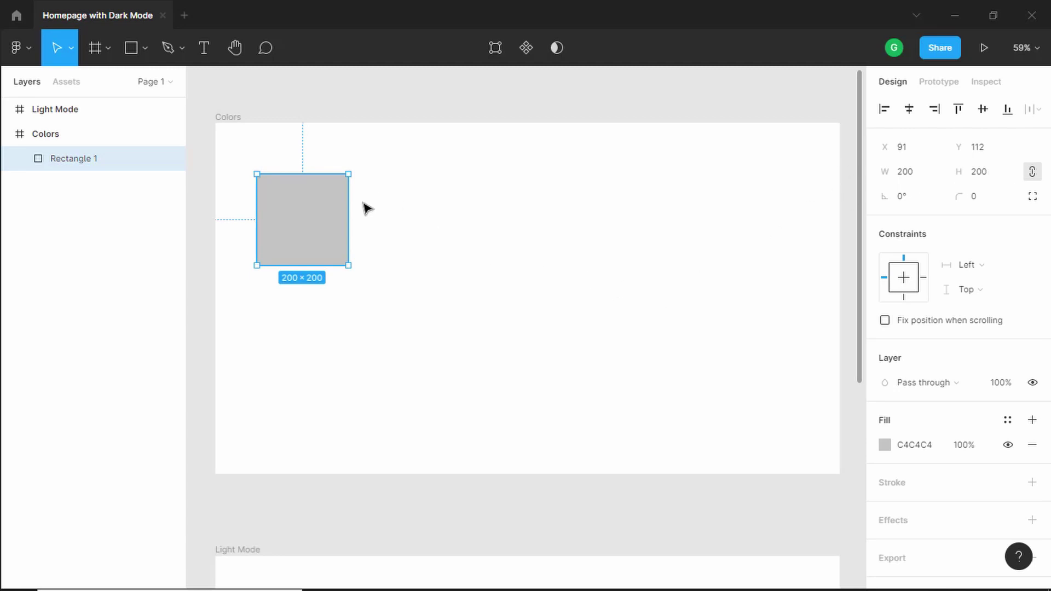
left_click(987, 199)
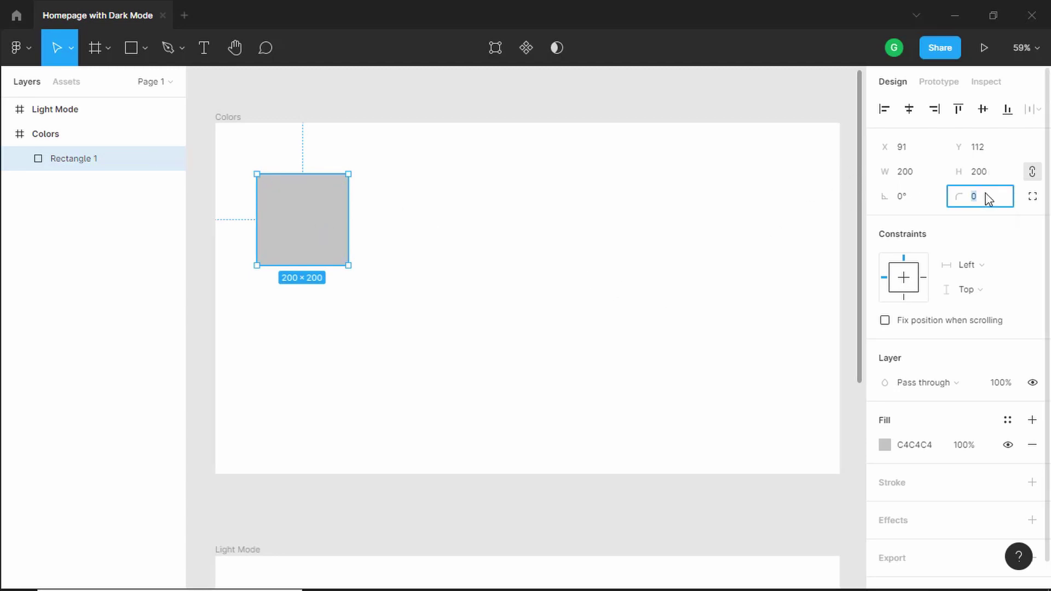
key("Return")
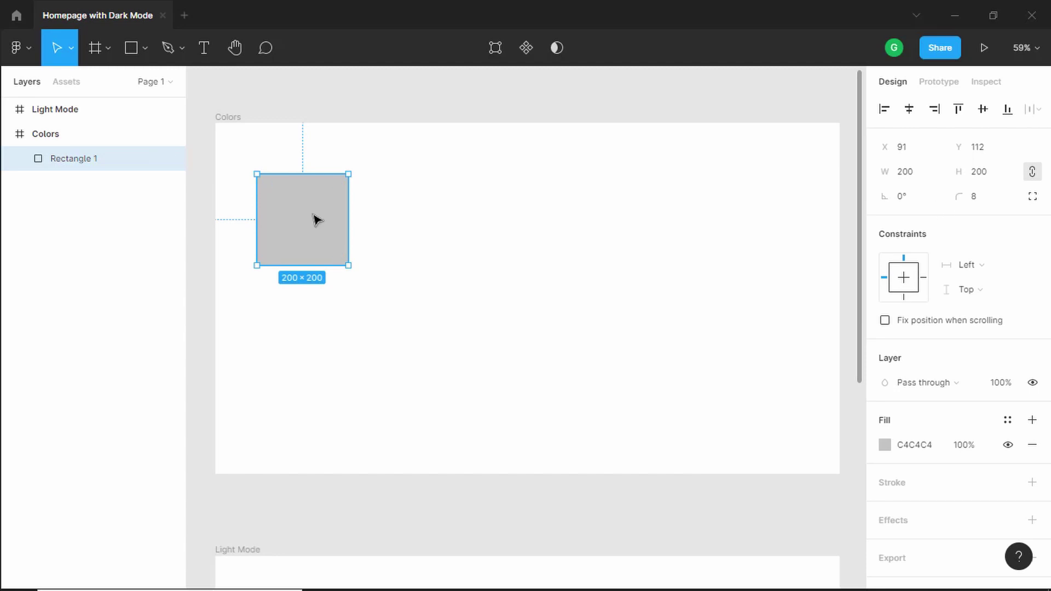
Move the square to about X 106, Y 90 and set its fill to 023047.
left_click_drag(304, 218, 311, 209)
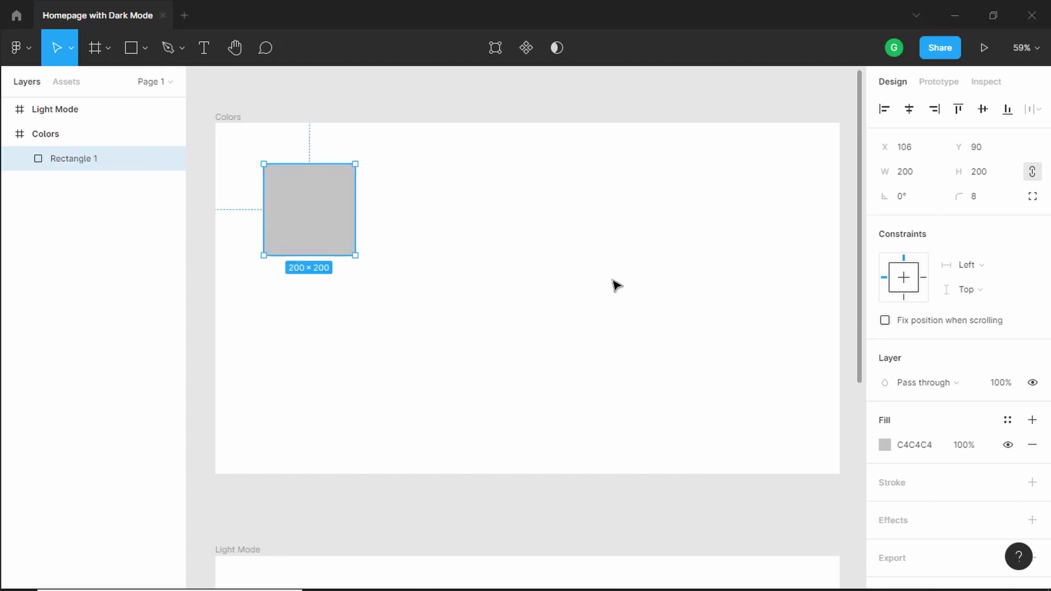
left_click(923, 450)
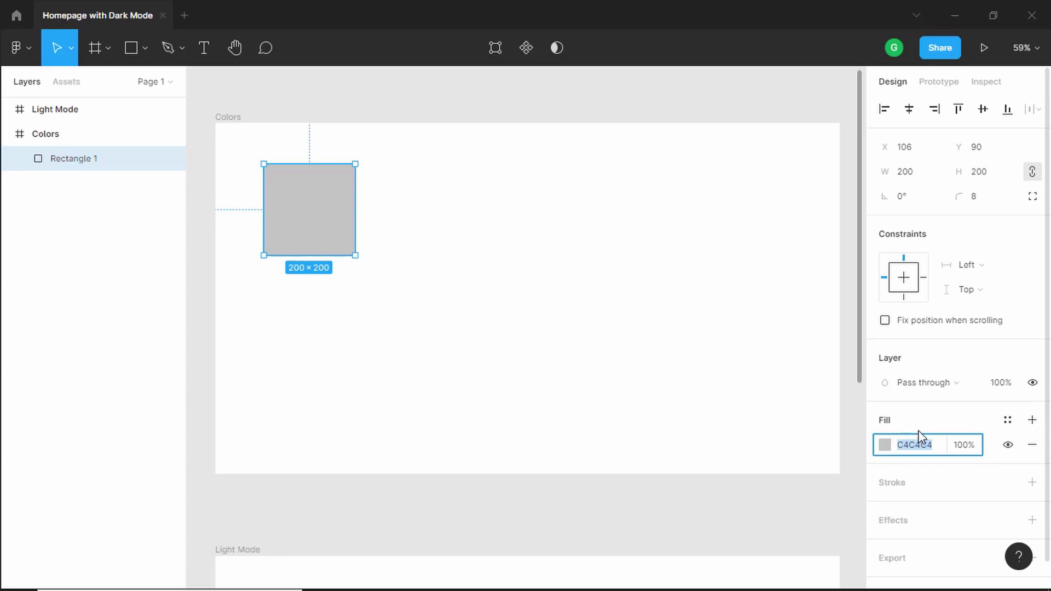
type("023047")
key("Return")
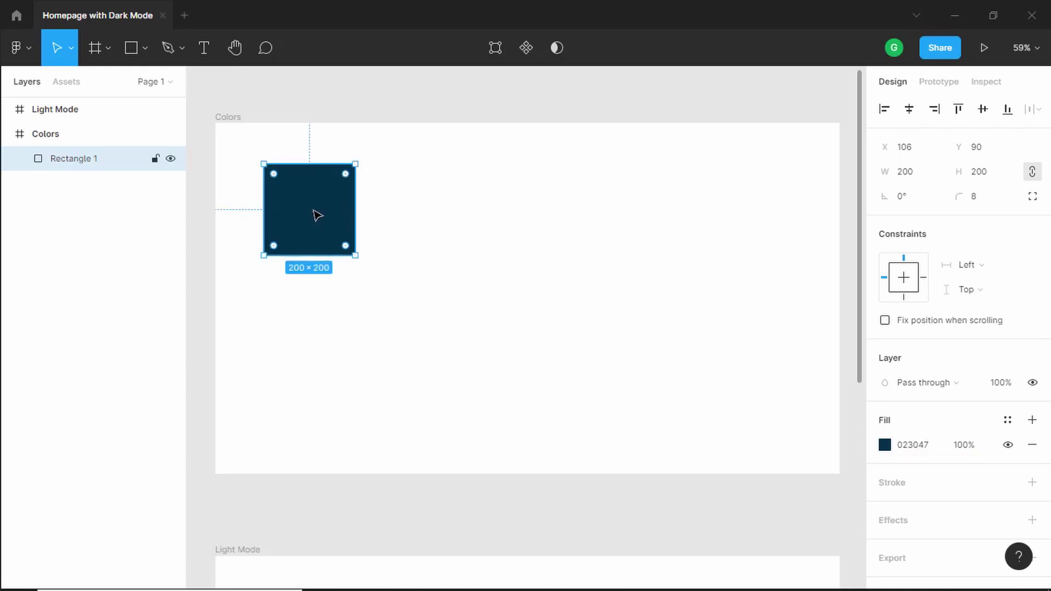
Duplicate the dark square beside it at X 406, Y 90 and set the copy's fill to F1FAEE.
left_click_drag(319, 214, 457, 213)
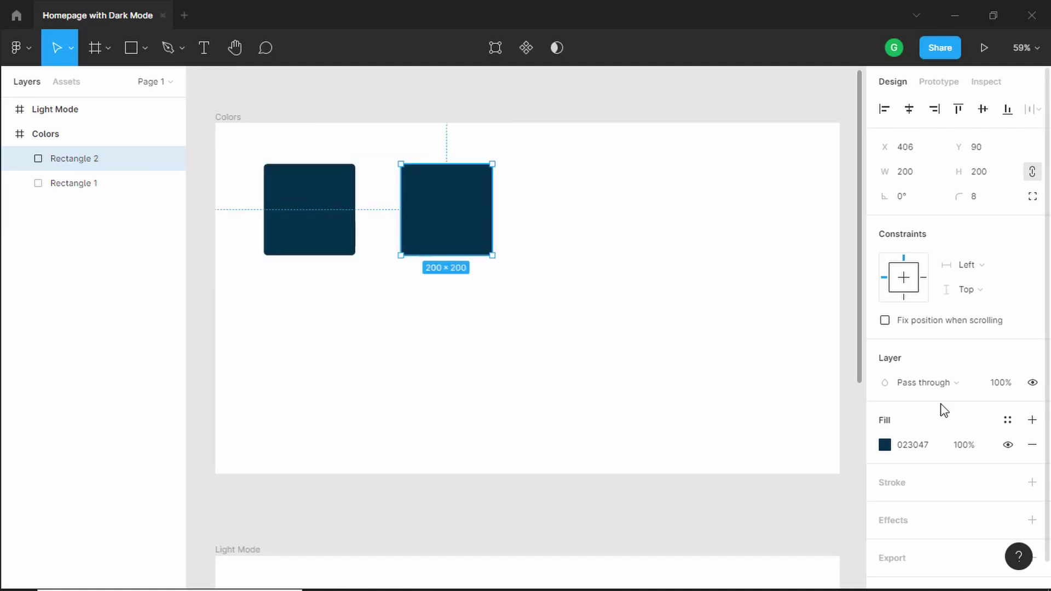
left_click(924, 449)
double_click(923, 449)
type("f1")
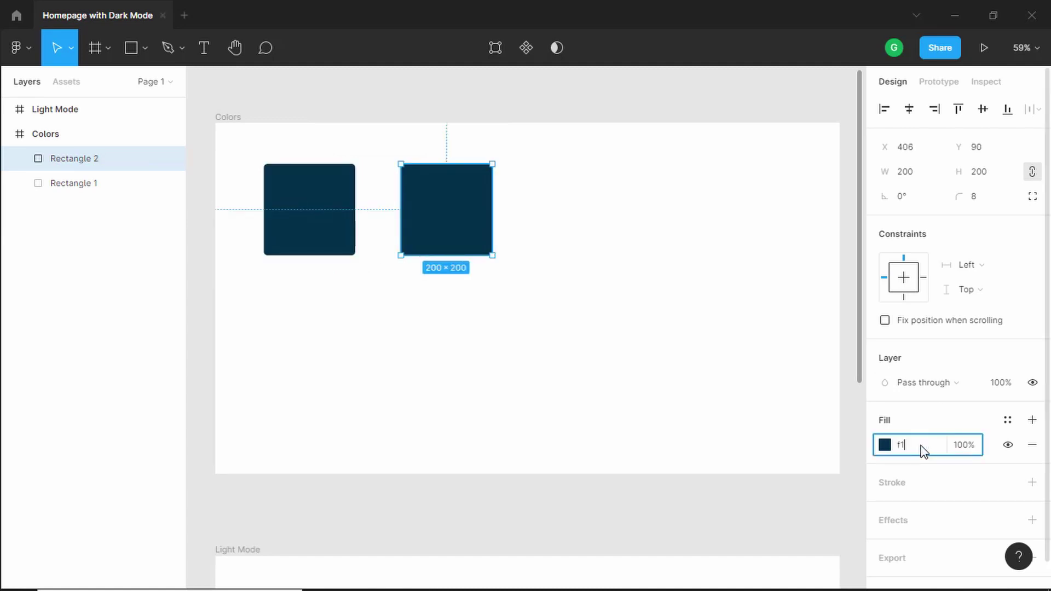
type("faee")
key("Return")
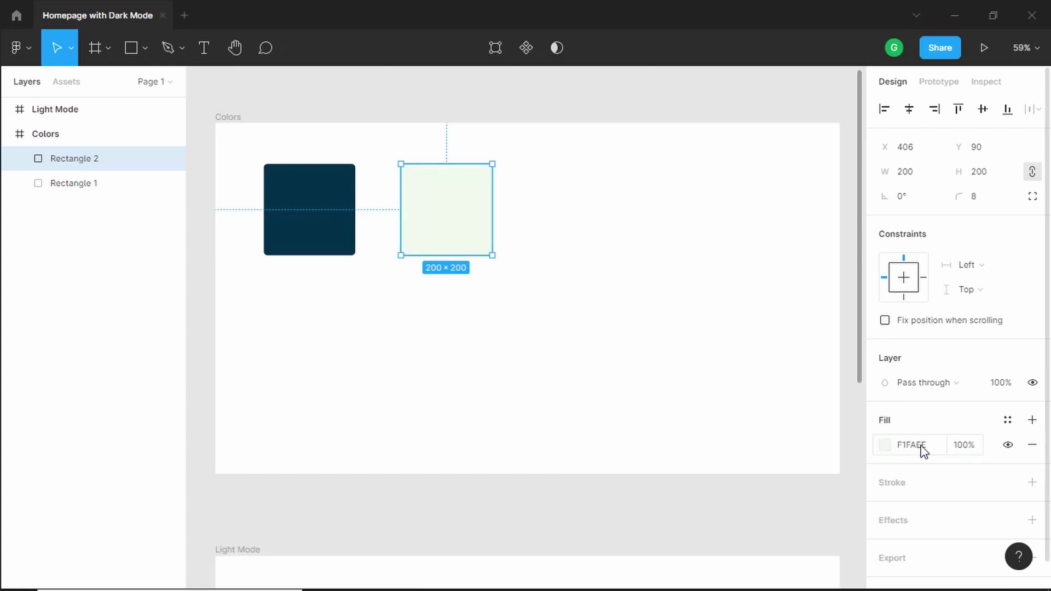
key("Escape")
Add a drop shadow effect to both color squares together and open its settings.
left_click(461, 195)
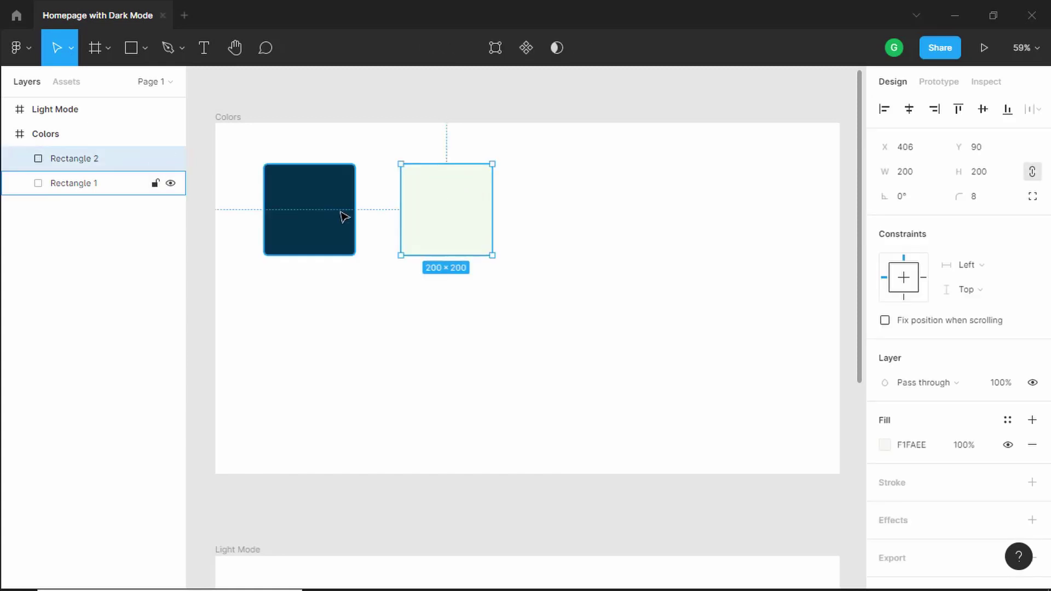
left_click(340, 216, "shift")
scroll(1025, 331, "down", 3)
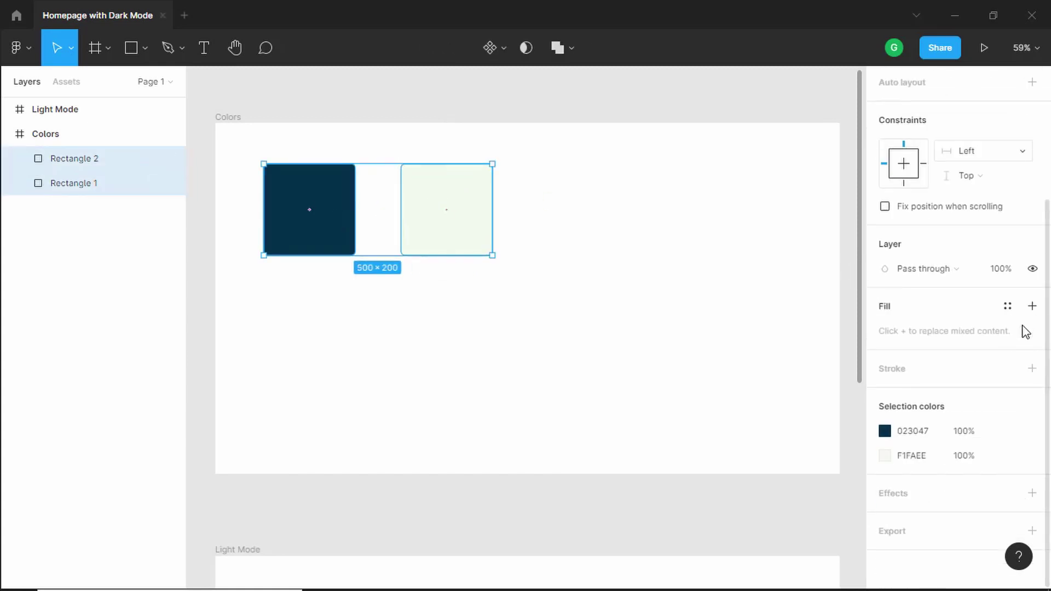
left_click(1031, 493)
left_click(949, 518)
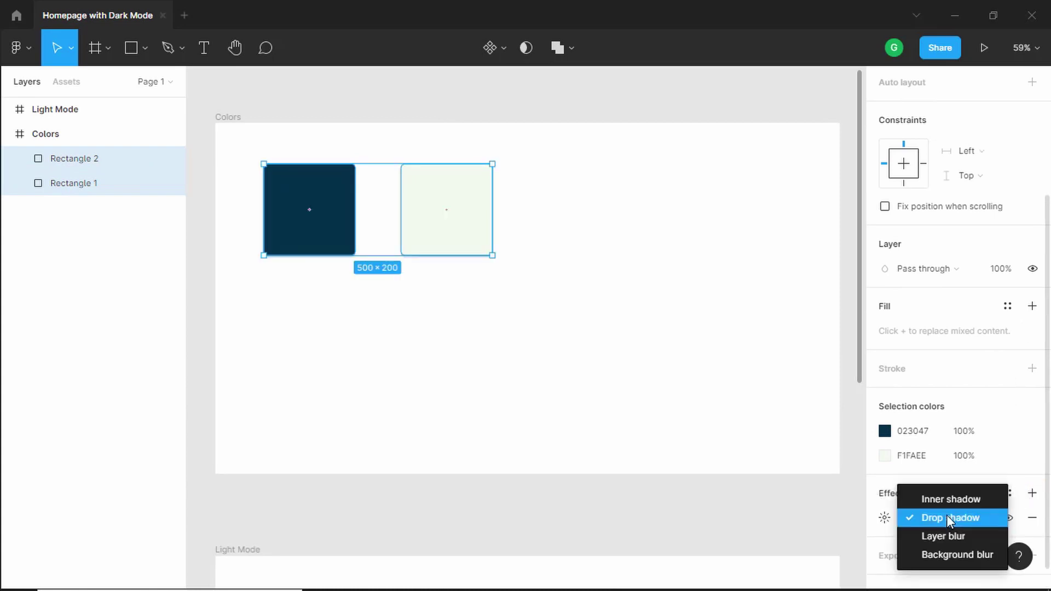
left_click(947, 514)
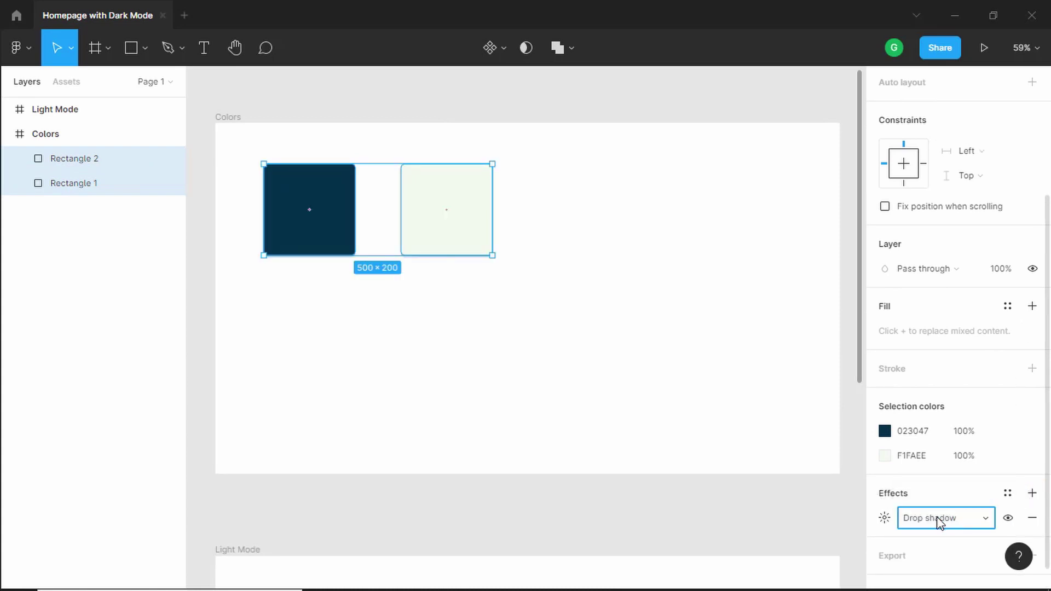
left_click(885, 517)
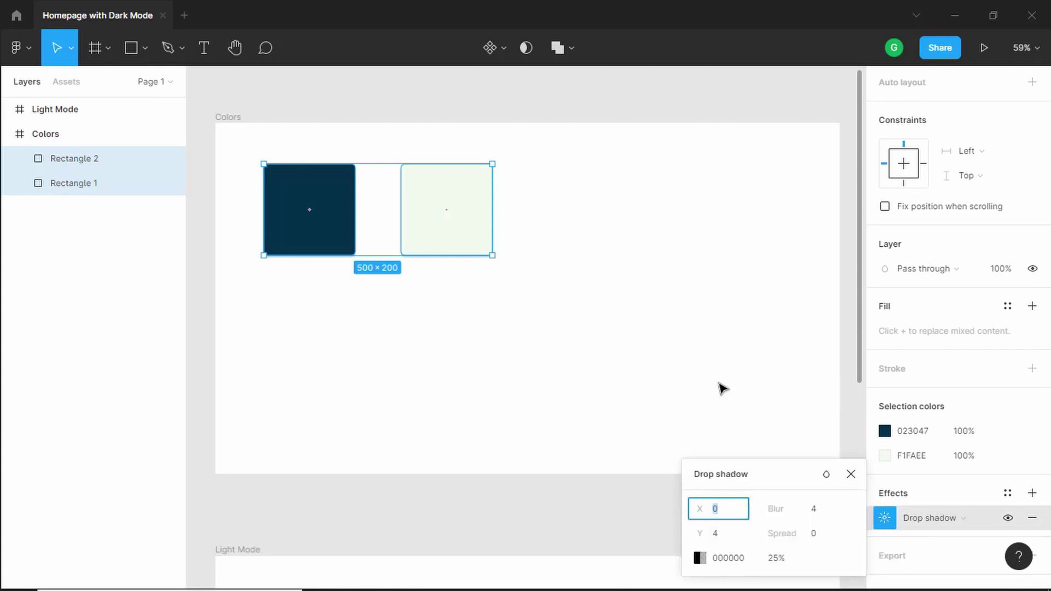
Set the drop shadow's Y offset to 8, blur to 20 and spread to -5.
key("Tab")
key("Up")
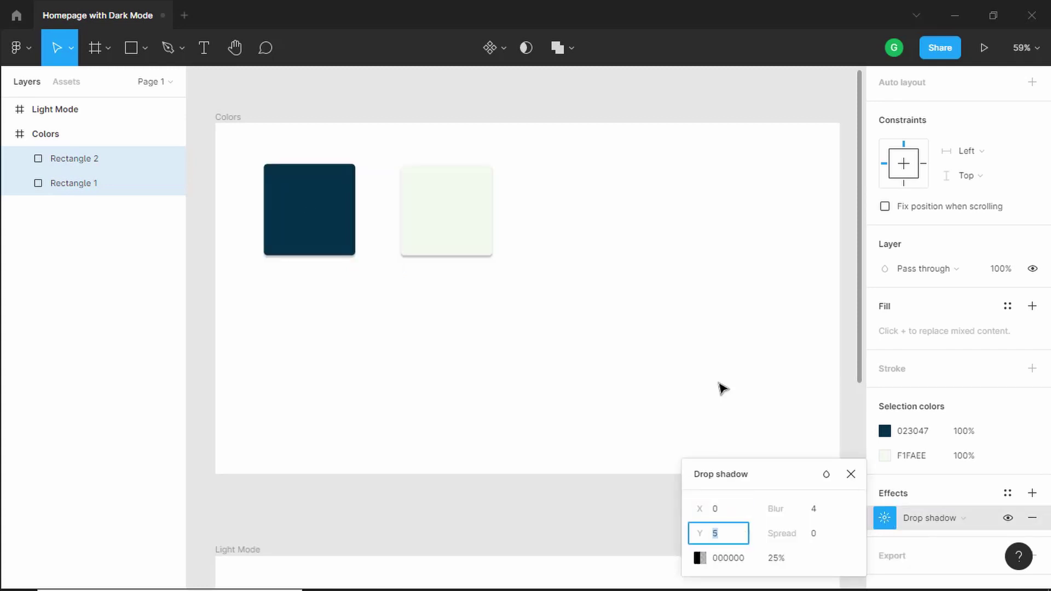
key("Up")
key("Up")
key("Tab")
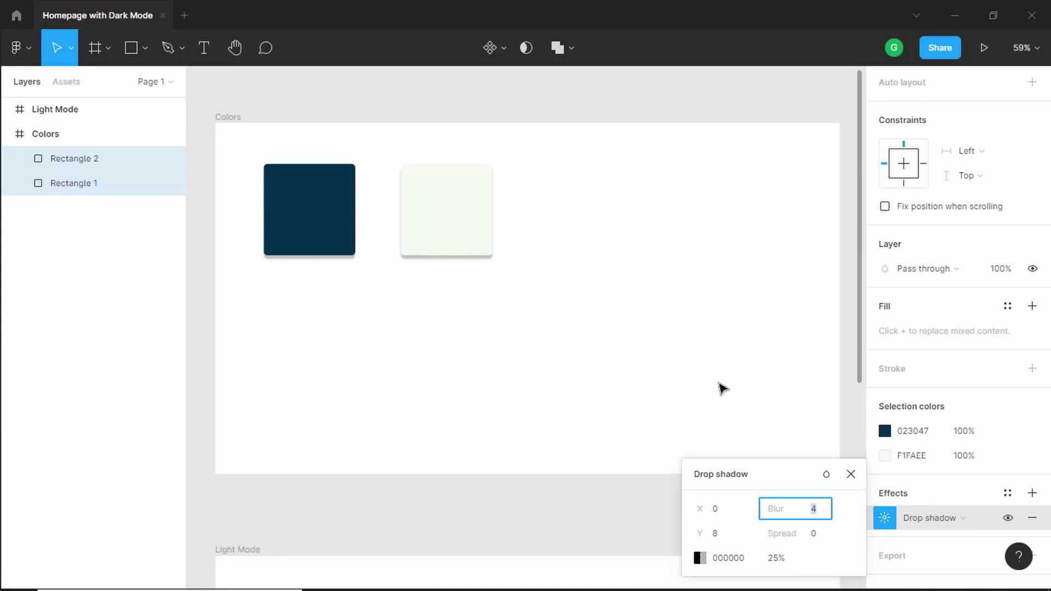
key("Up")
key("Up")
key("Up")
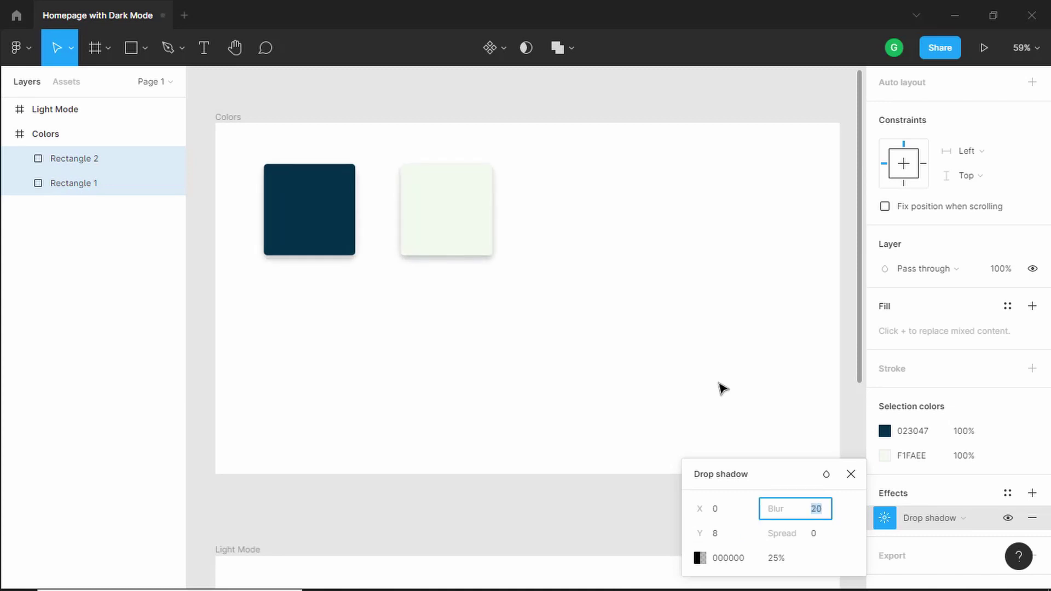
key("Tab")
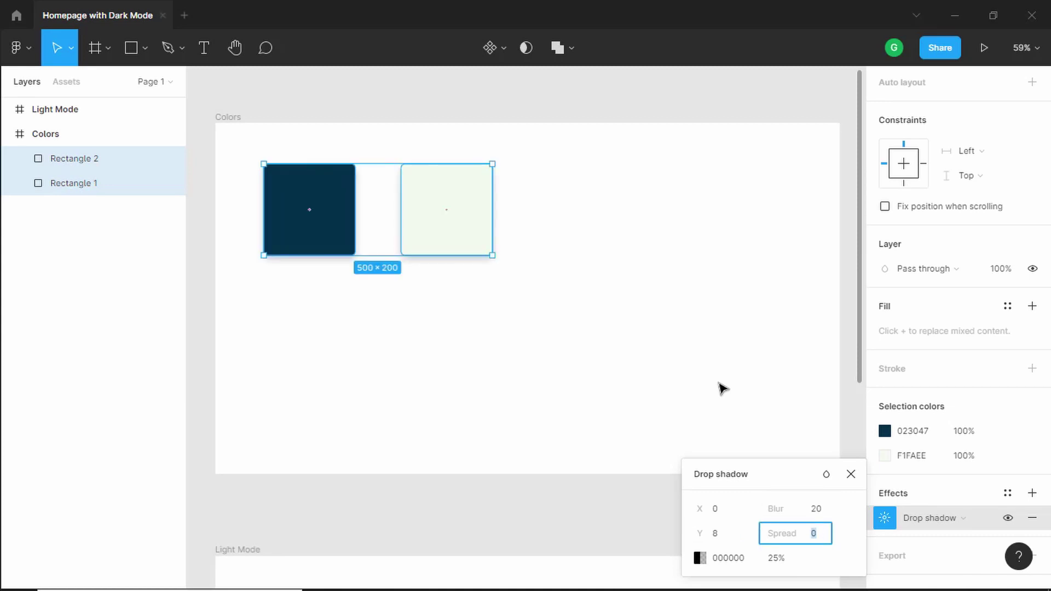
key("Down")
key("Down")
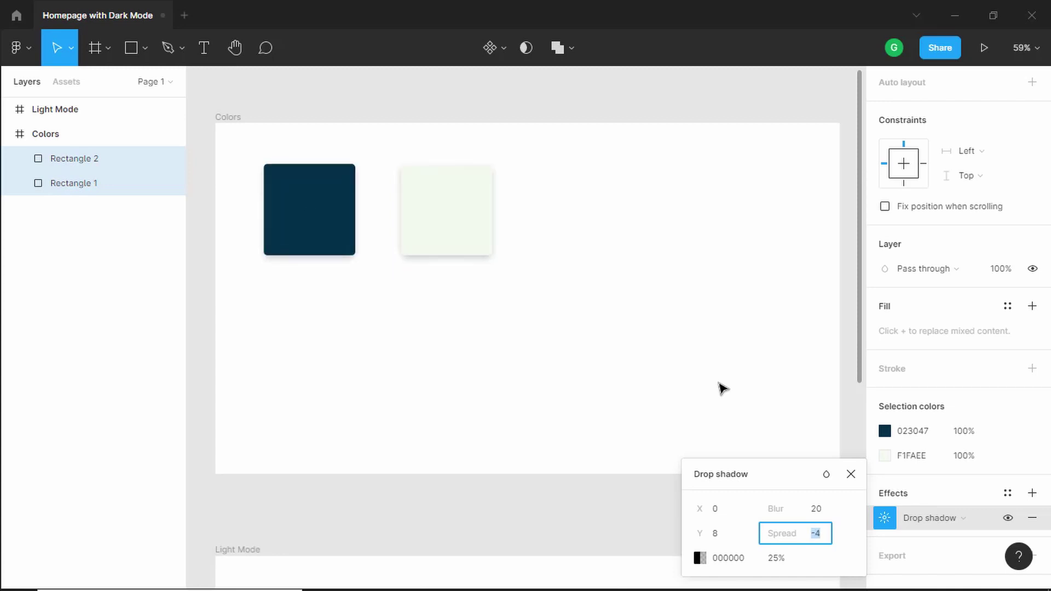
key("Tab")
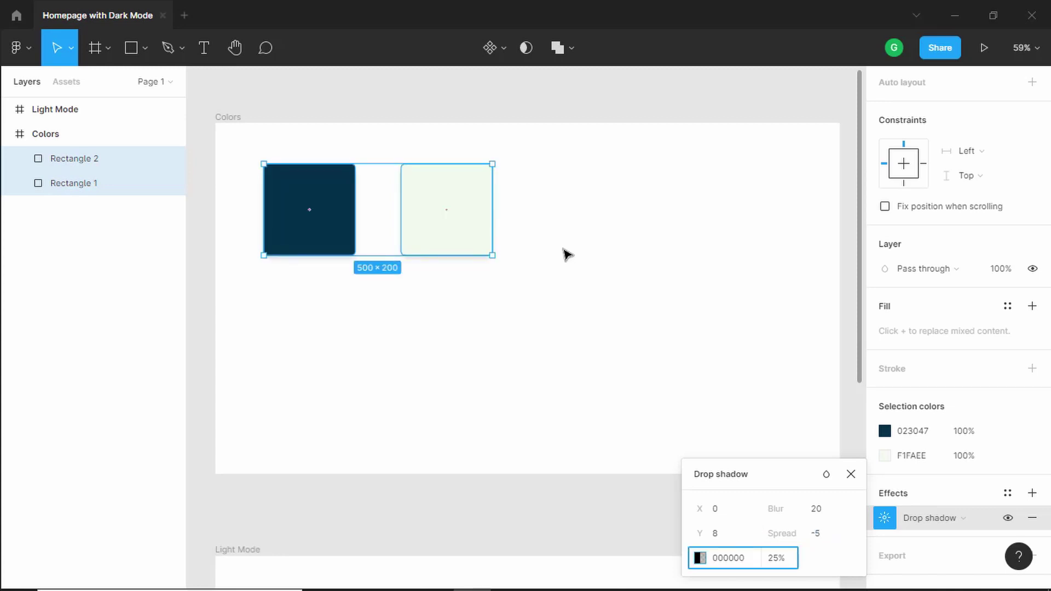
left_click(566, 253)
Duplicate both color squares as a second row directly below the first in the Colors frame.
left_click(324, 209)
left_click(441, 210, "shift")
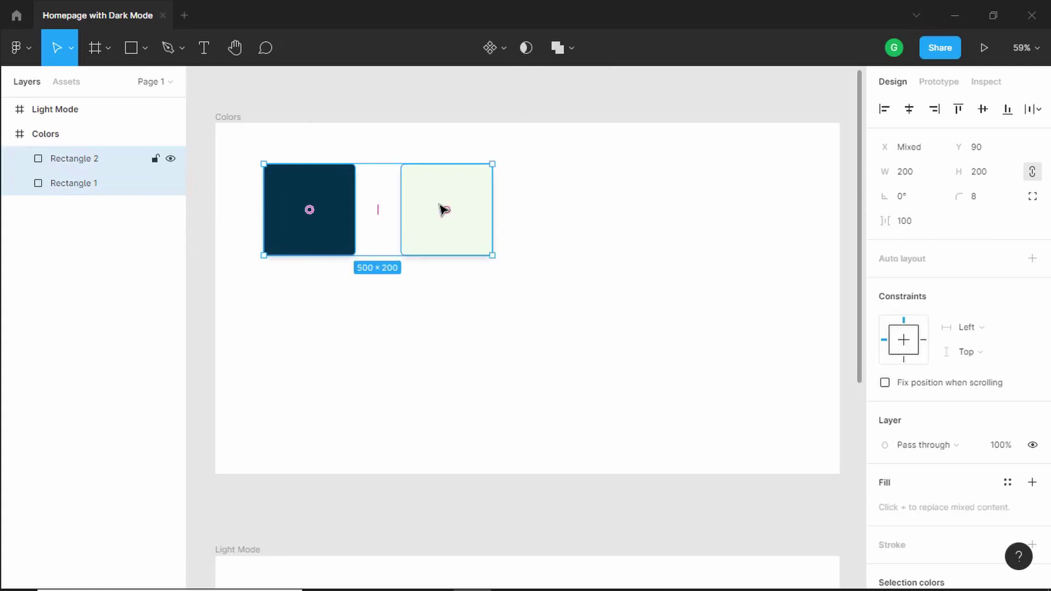
left_click_drag(334, 193, 338, 332)
key("Escape")
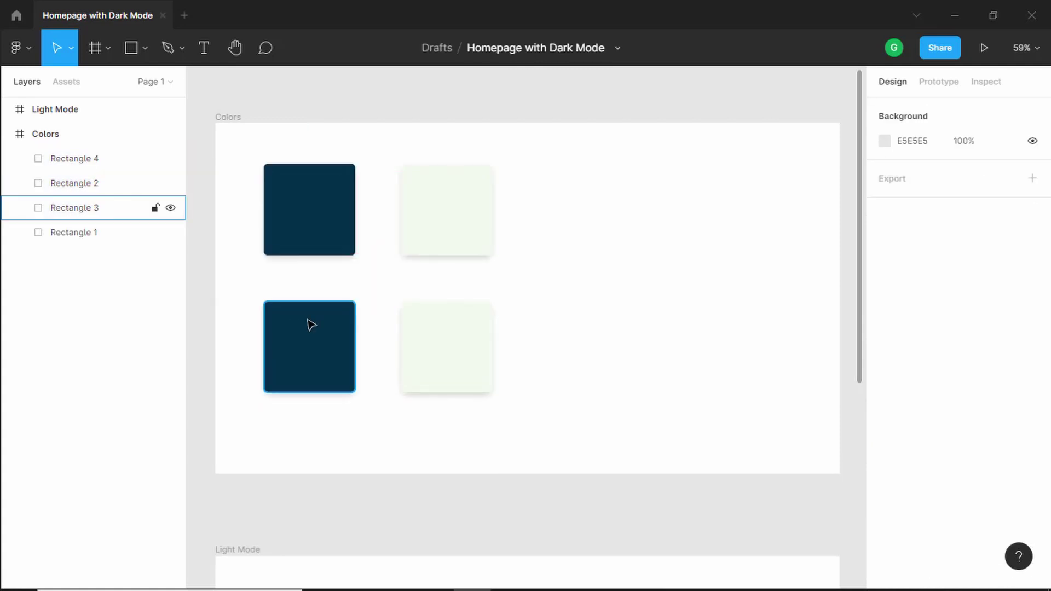
Set the fill of the lower dark square in the Colors frame to 01141D.
left_click(310, 339)
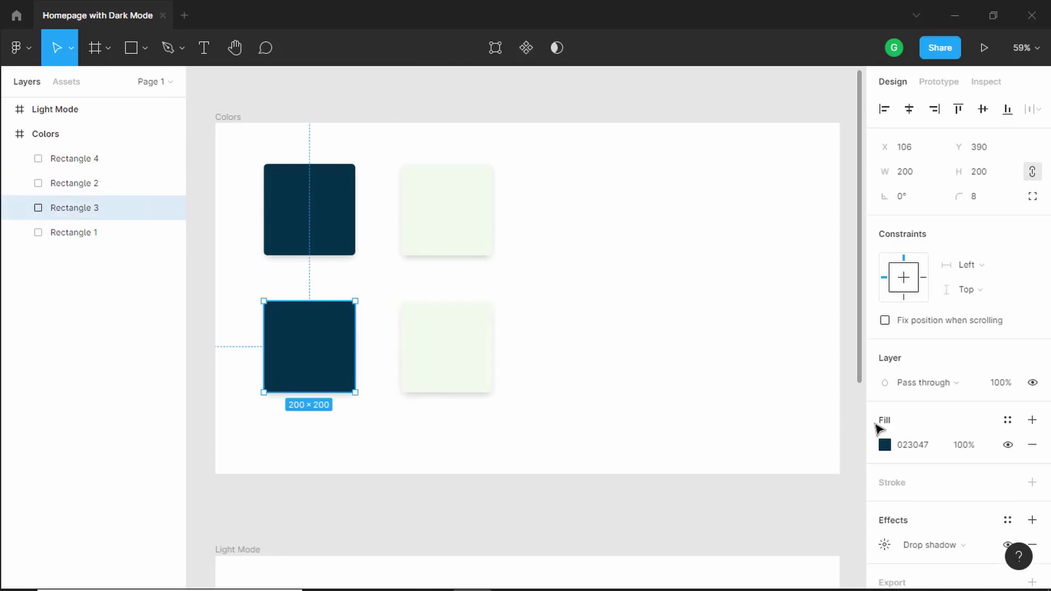
left_click(918, 451)
type("0")
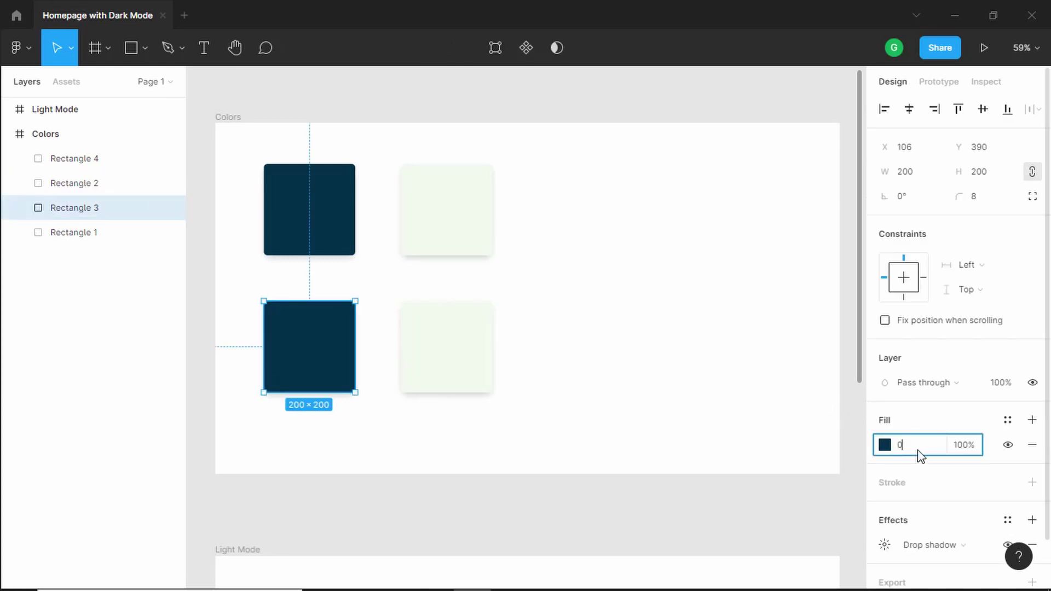
type("1141D")
key("Return")
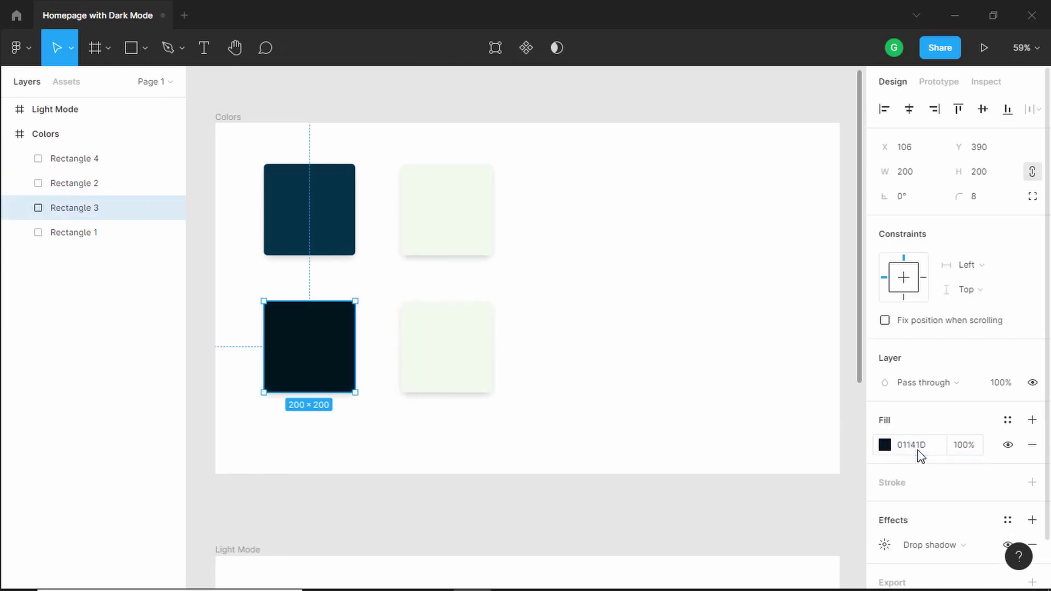
Set the fill of the lower pale green square in the Colors frame to FD5E5E and deselect it.
left_click(475, 365)
left_click(929, 447)
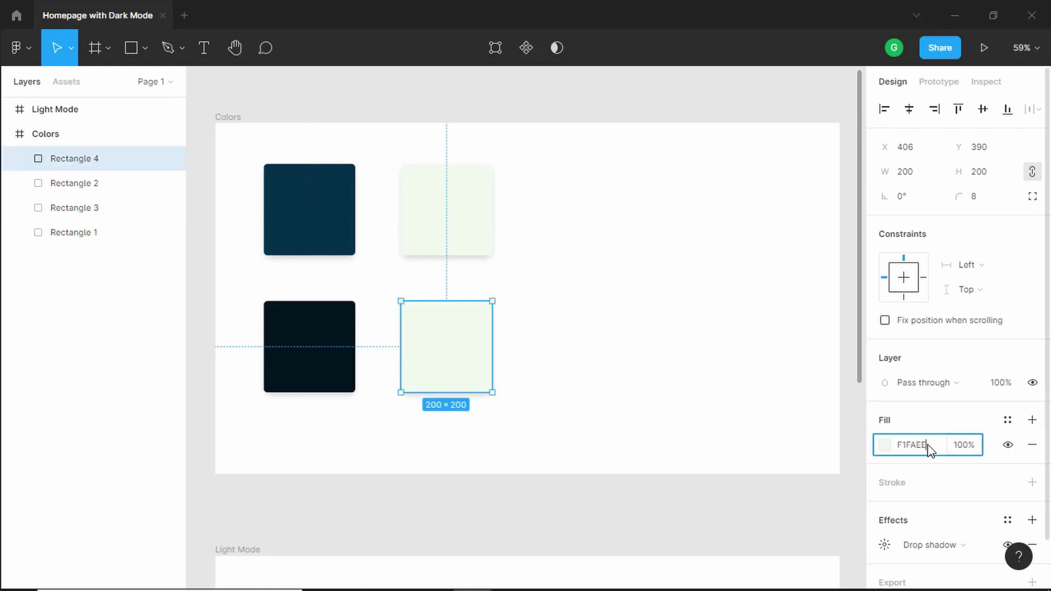
type("fd5e5e")
key("Return")
left_click(619, 335)
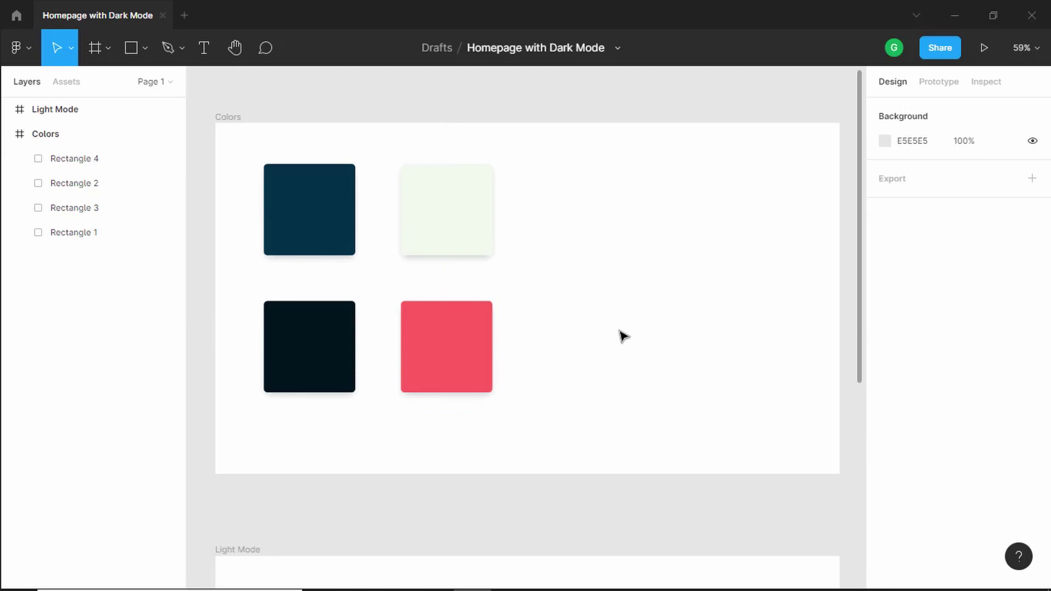
Add the text GTCoding near the upper left corner of the Light Mode frame at X 146, Y 72.
scroll(620, 335, "down", 1)
scroll(623, 335, "down", 1)
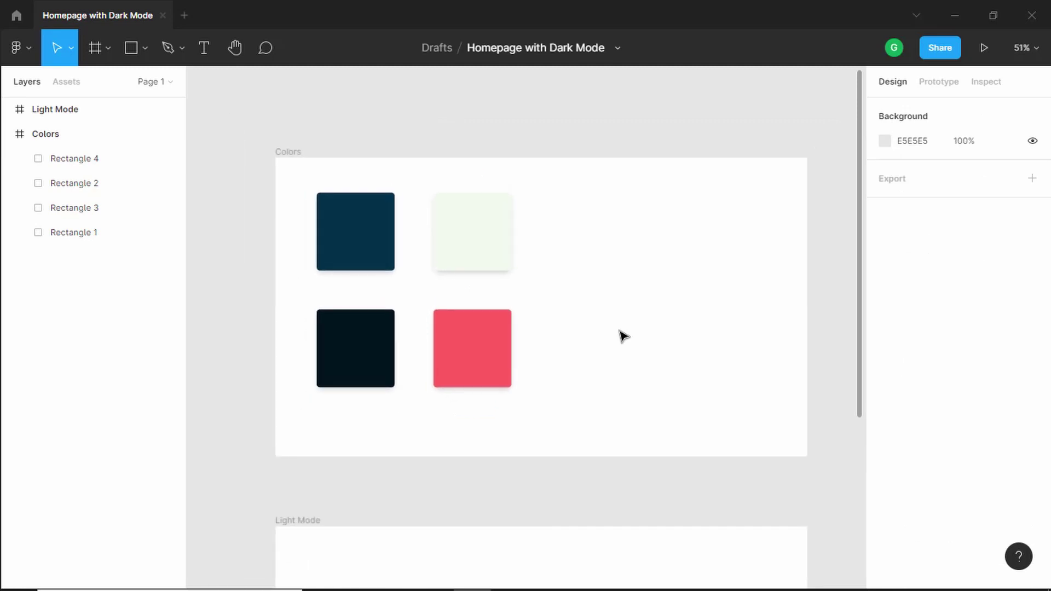
scroll(623, 335, "down", 6)
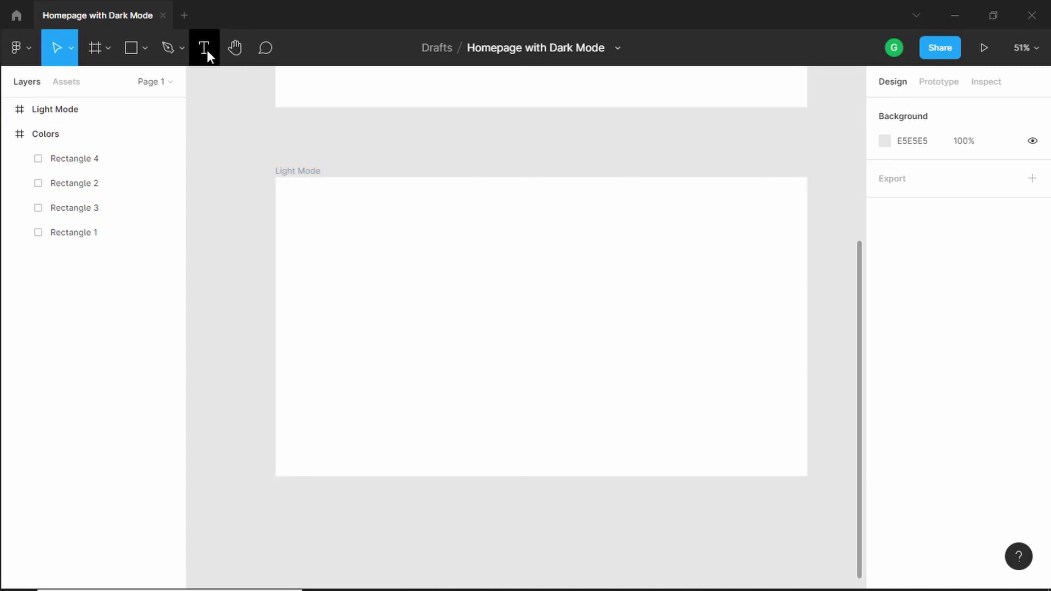
left_click(207, 51)
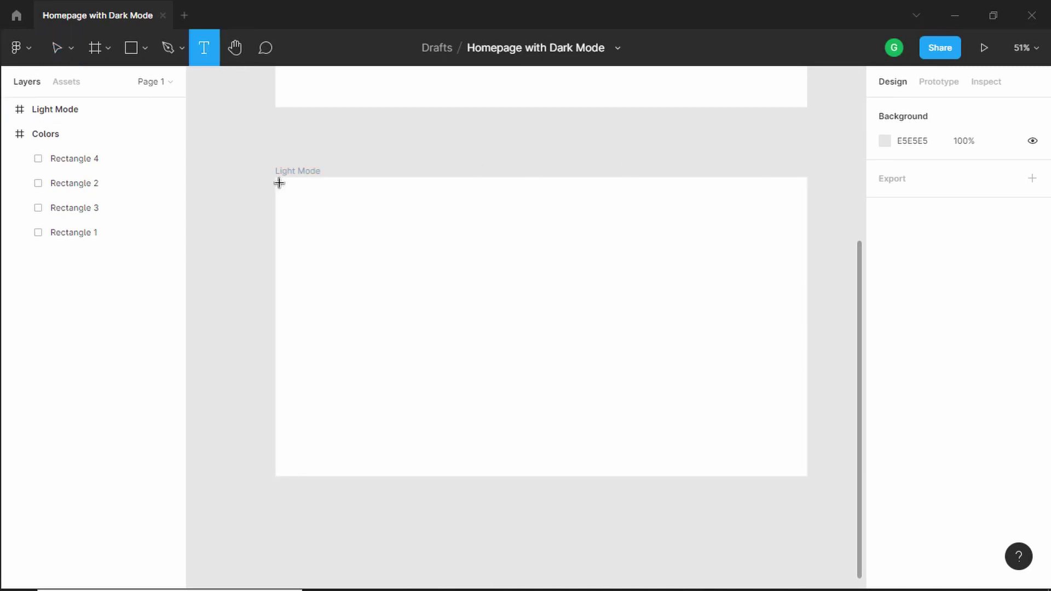
left_click(332, 205)
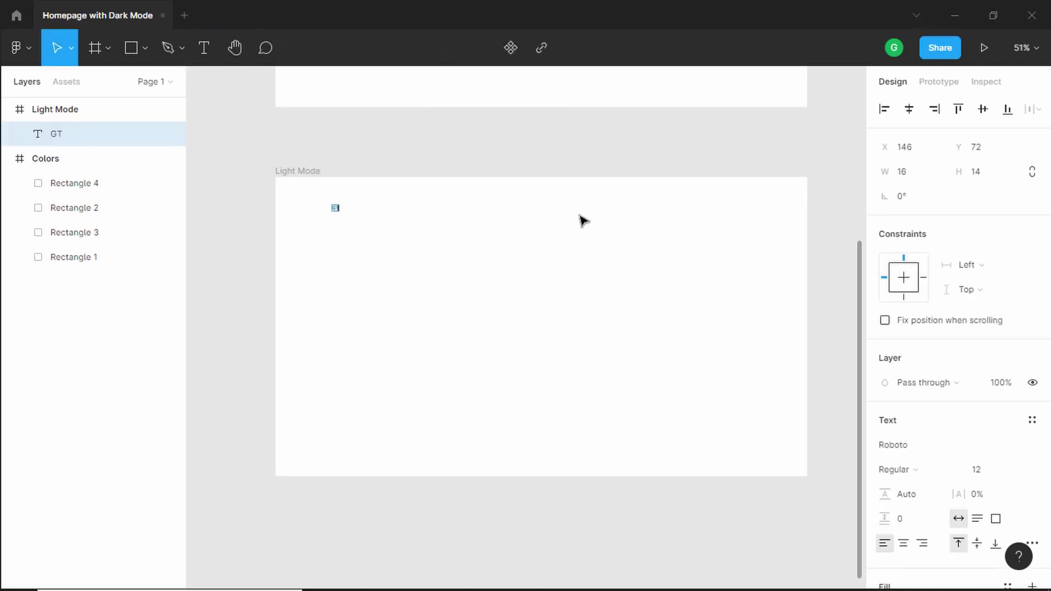
type("GTCoding")
key("Escape")
scroll(555, 263, "up", 2, "ctrl")
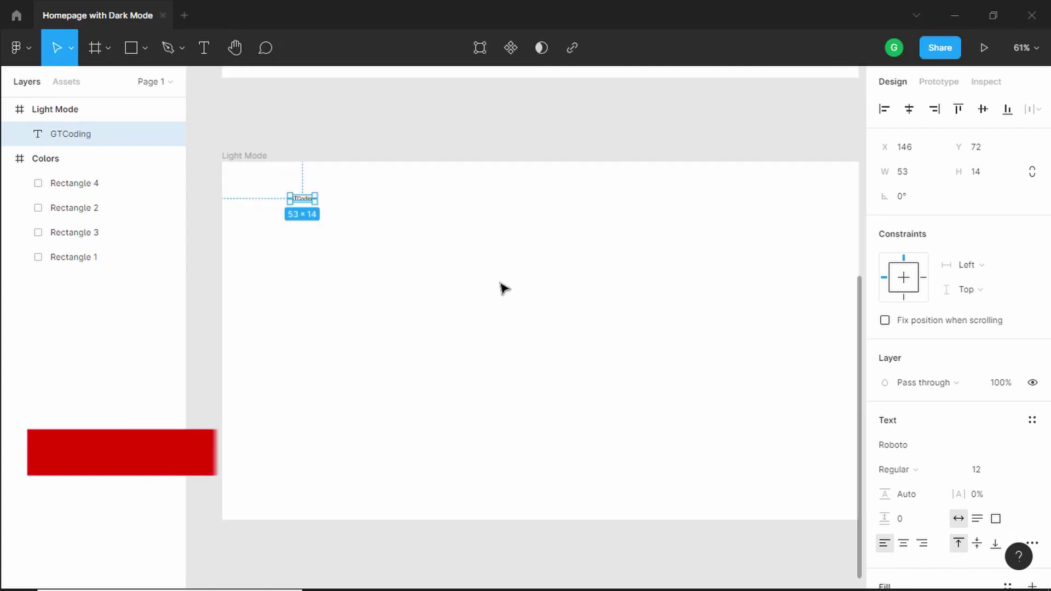
scroll(553, 272, "right", 1)
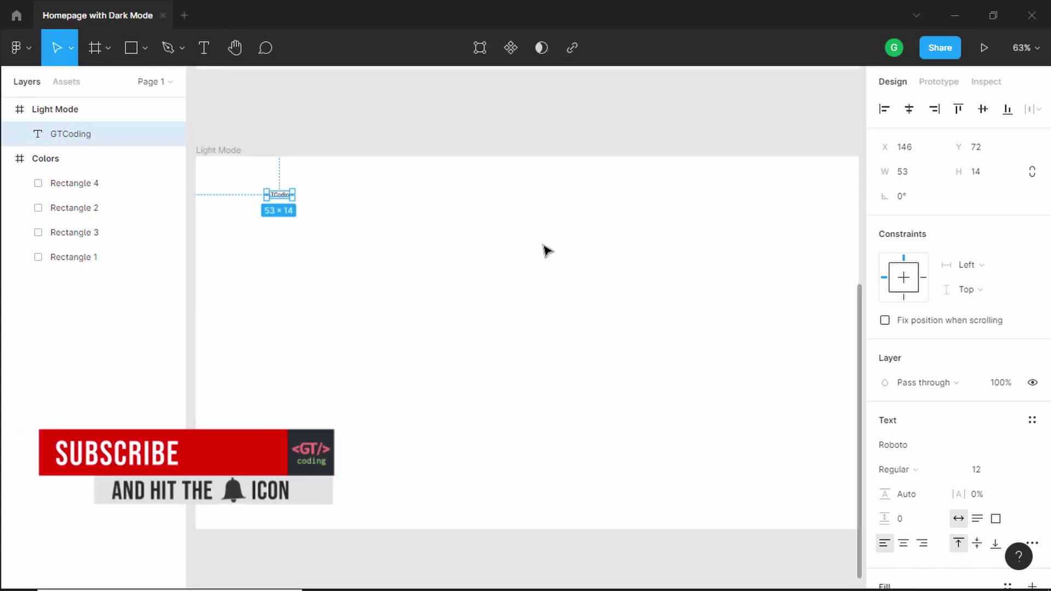
Change the GTCoding text's font to Poppins.
left_click(911, 448)
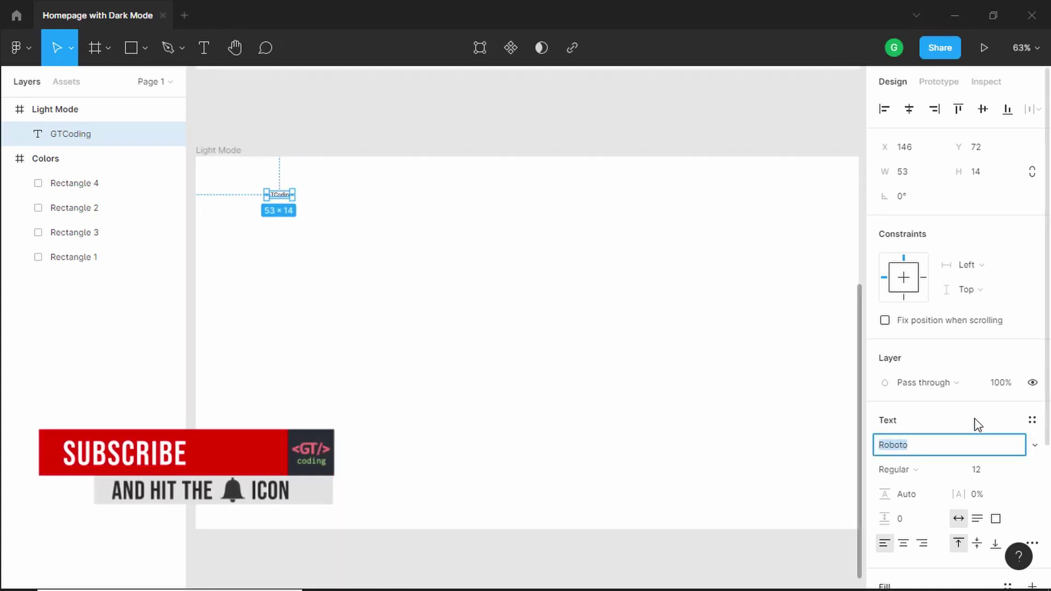
type("P")
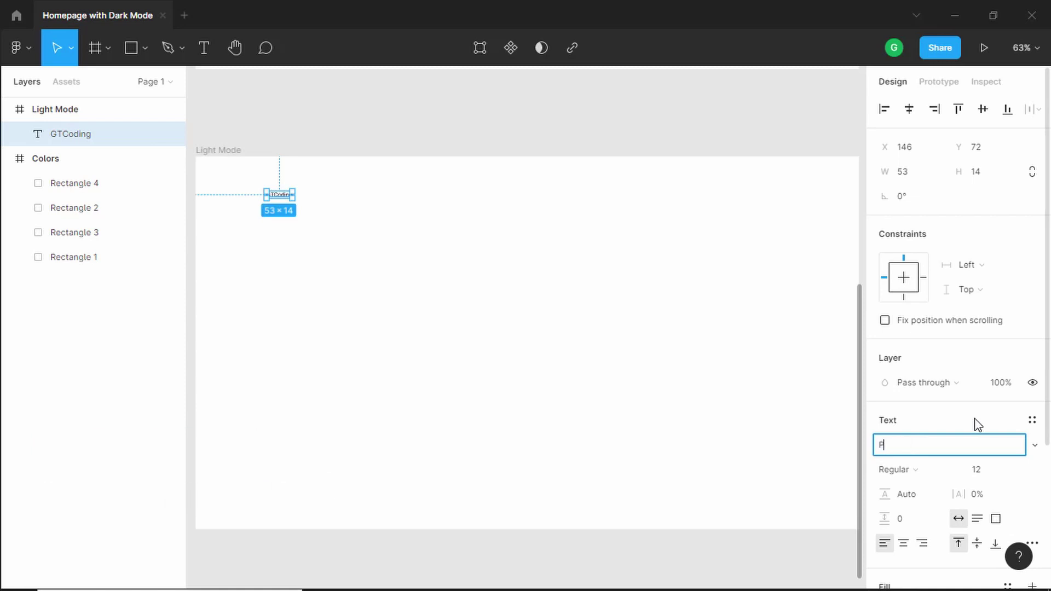
type("i")
key("BackSpace")
key("BackSpace")
type("o")
key("Return")
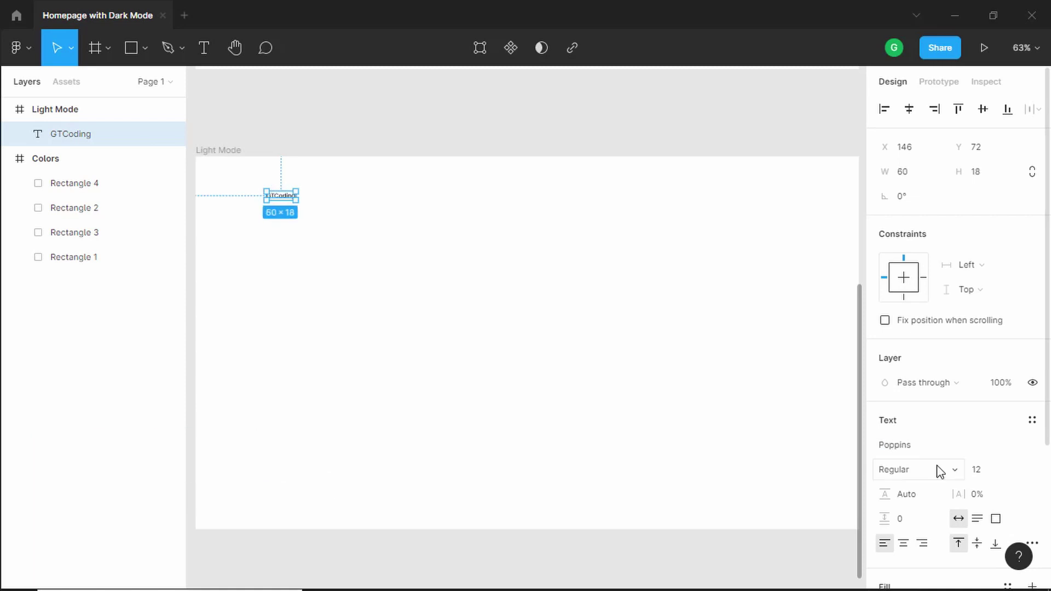
Set the GTCoding text's weight to Bold and its font size to 20.
left_click(938, 469)
left_click(937, 357)
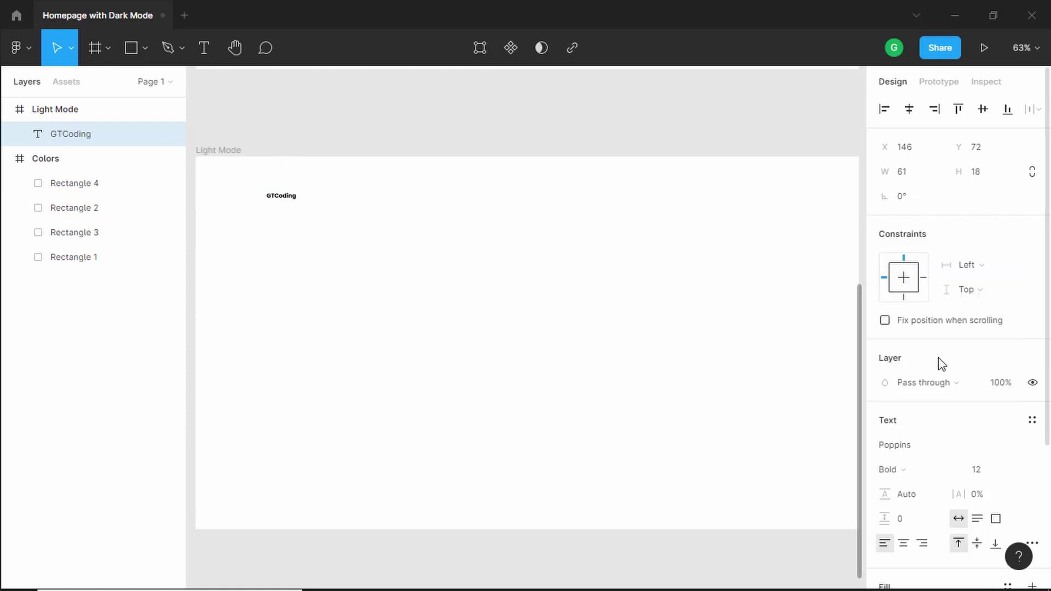
left_click(989, 471)
type("2")
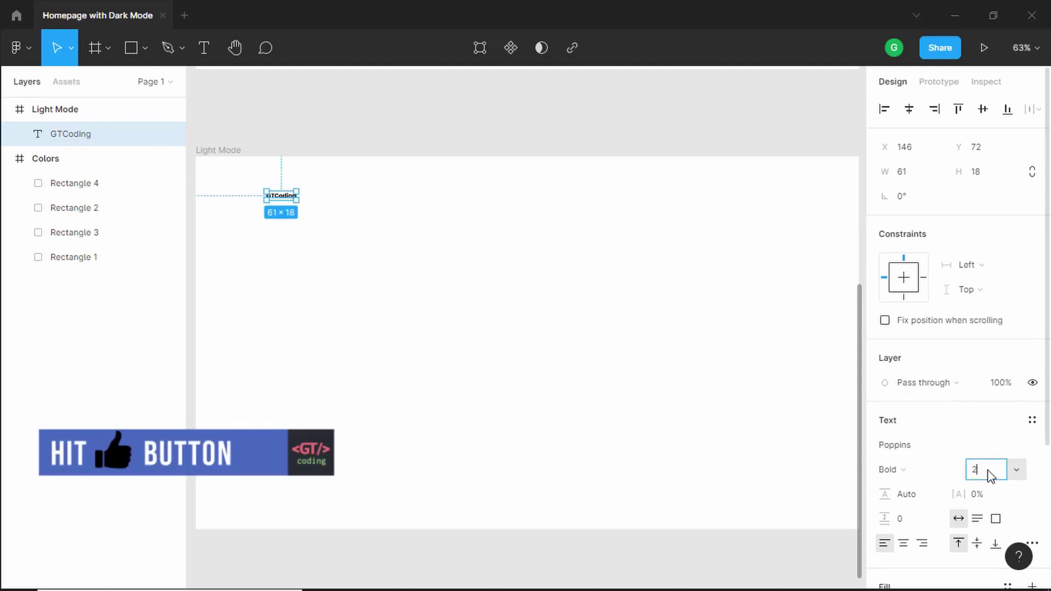
type("0")
key("Return")
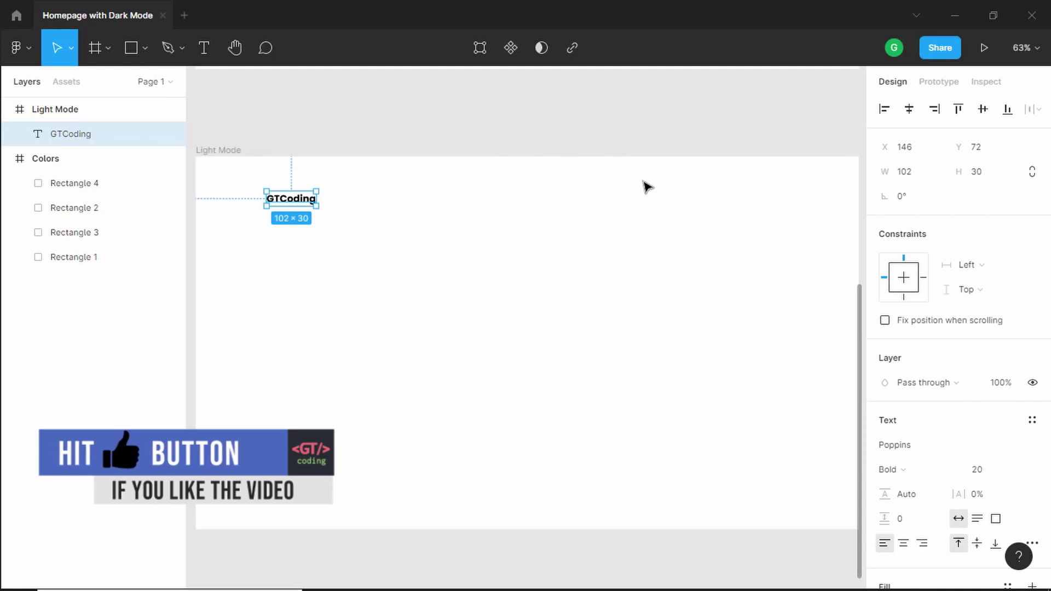
Color the GTCoding text FD5E5E by sampling the red swatch in the Colors frame with the eyedropper.
scroll(956, 403, "down", 3)
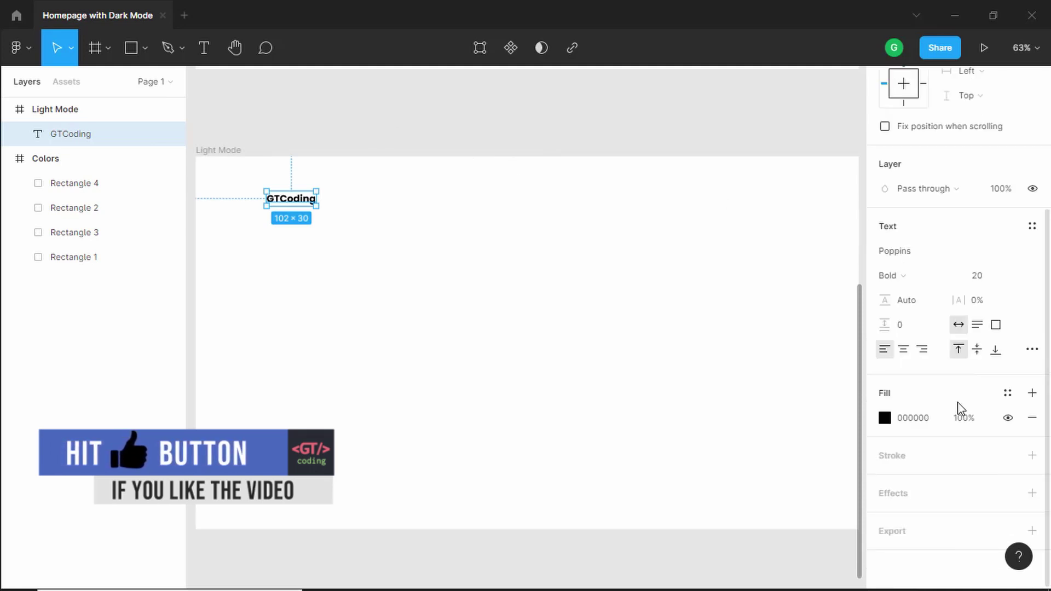
left_click(884, 418)
left_click(703, 417)
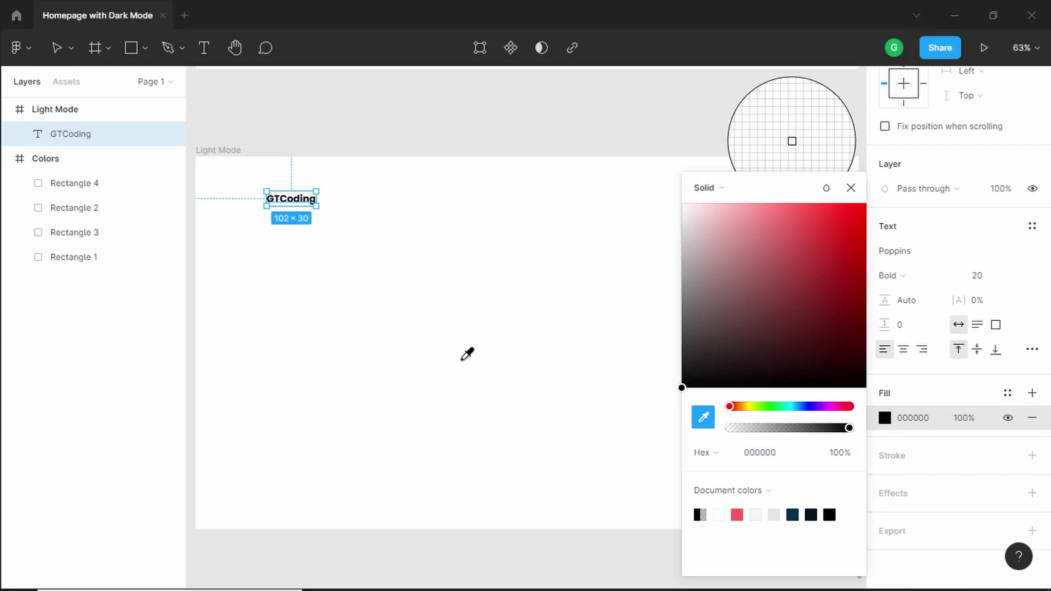
scroll(464, 354, "up", 6)
left_click(453, 270)
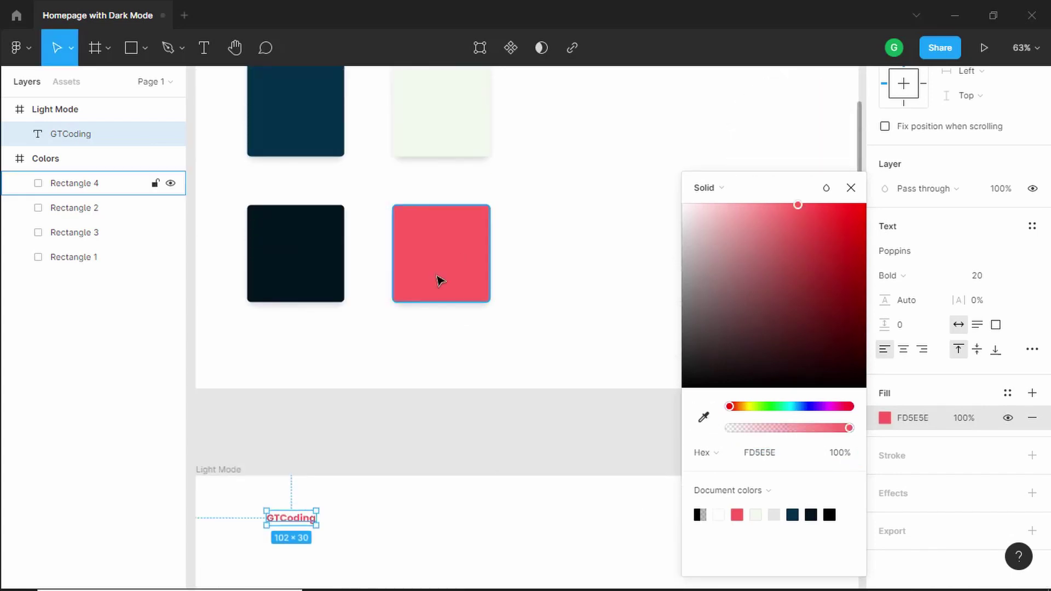
scroll(415, 375, "down", 6)
left_click(851, 188)
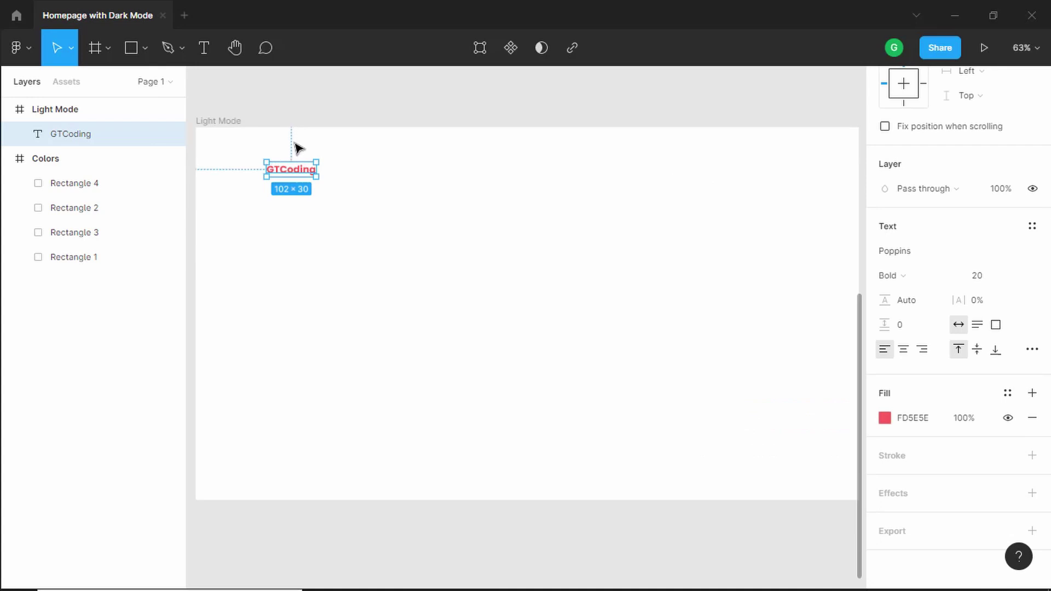
Move the GTCoding text up to 40 px from the Light Mode frame's top edge.
key("alt")
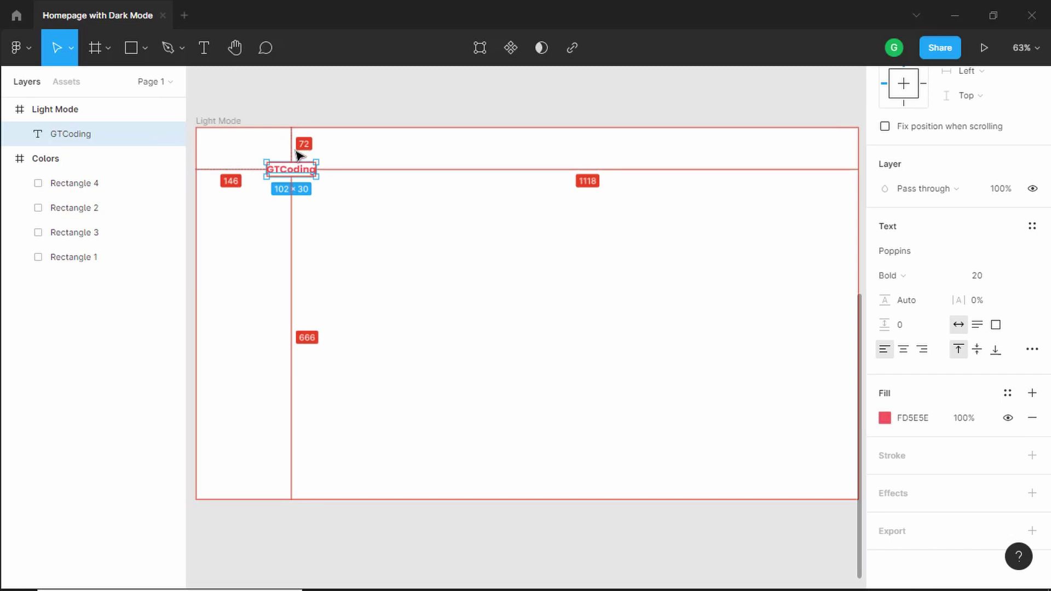
key("Up")
key("Up")
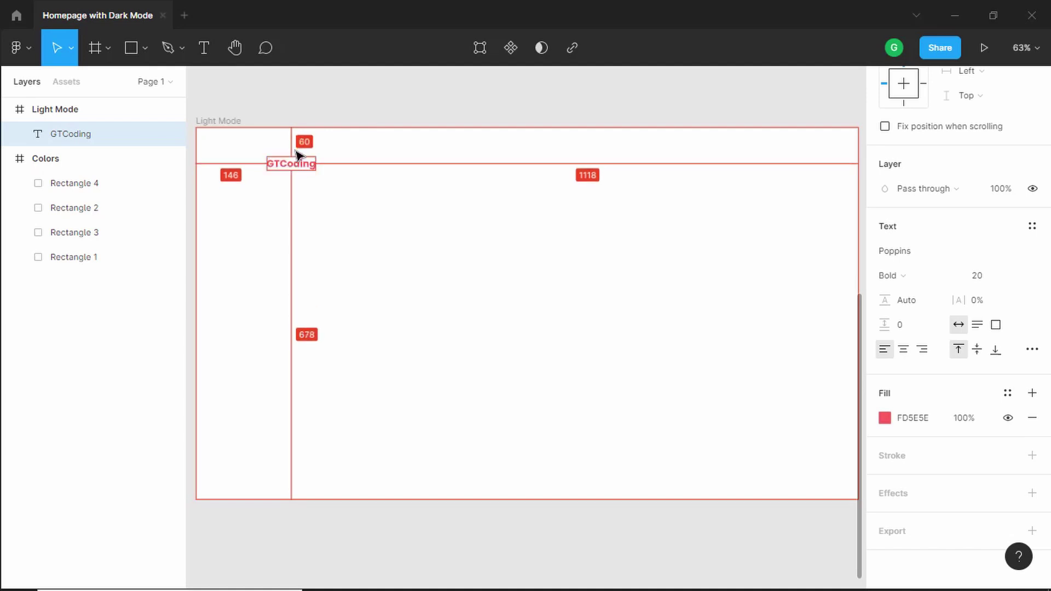
key("shift+Up")
key("shift+Up")
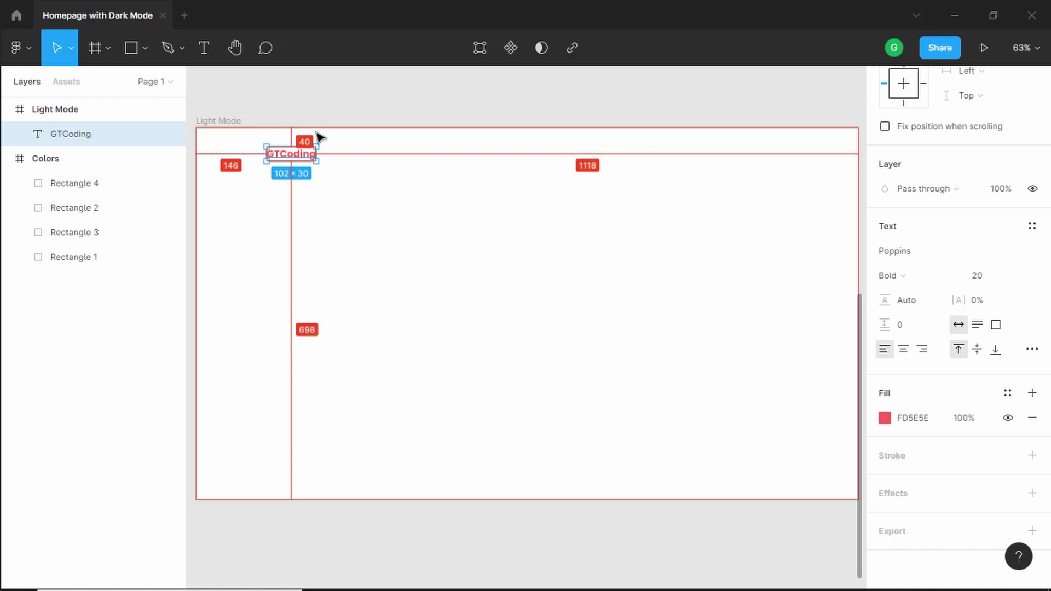
Move the GTCoding text left to about 100 px from the Light Mode frame's left edge.
key("shift+Left")
key("shift+Left")
key("shift+Left")
key("shift+Left")
key("shift+Left")
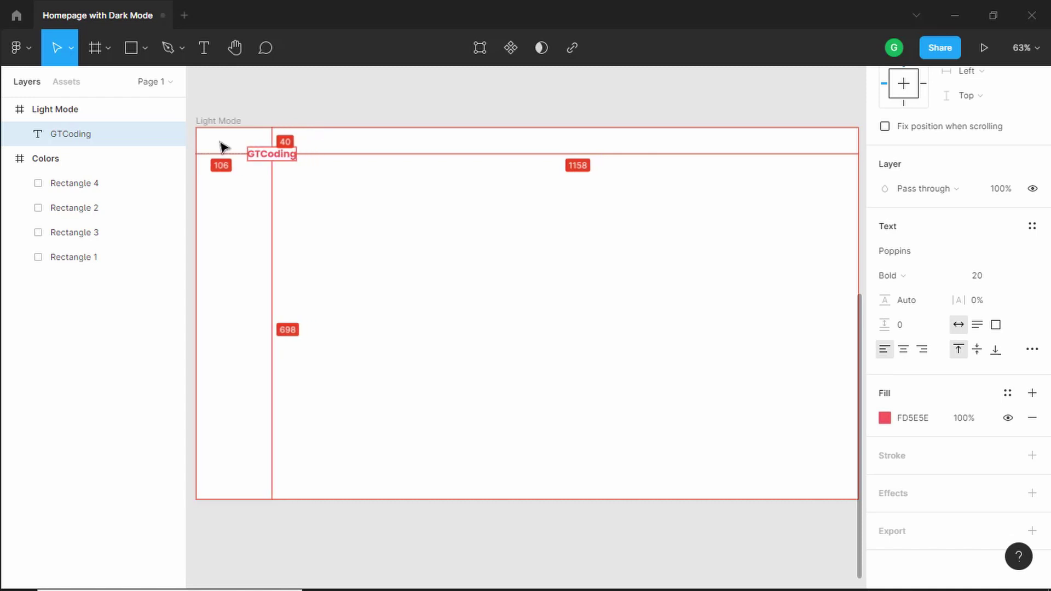
key("shift+Right")
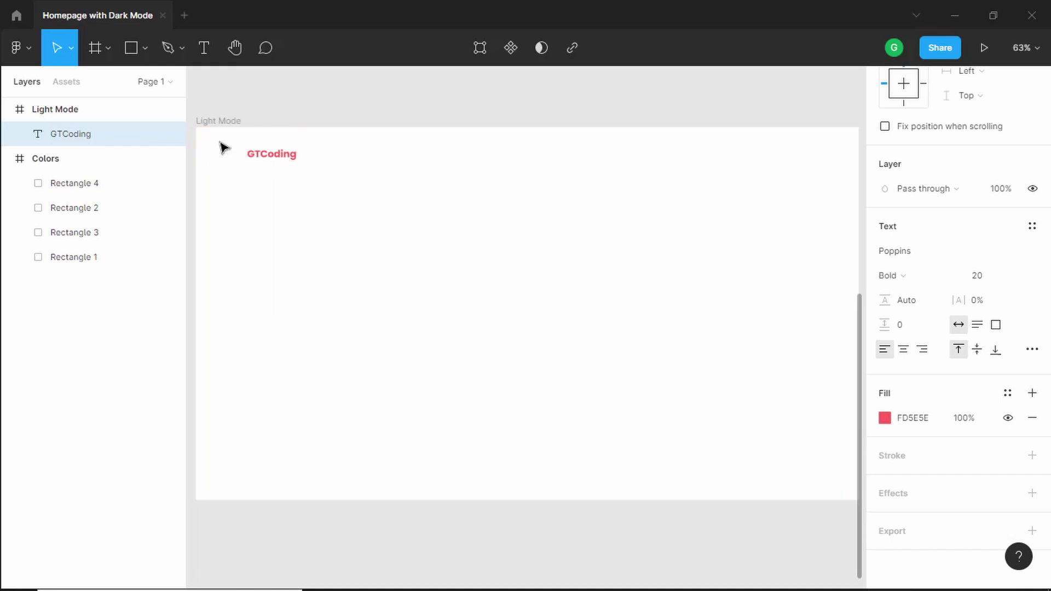
key("Left")
key("Left")
key("Left")
key("Left")
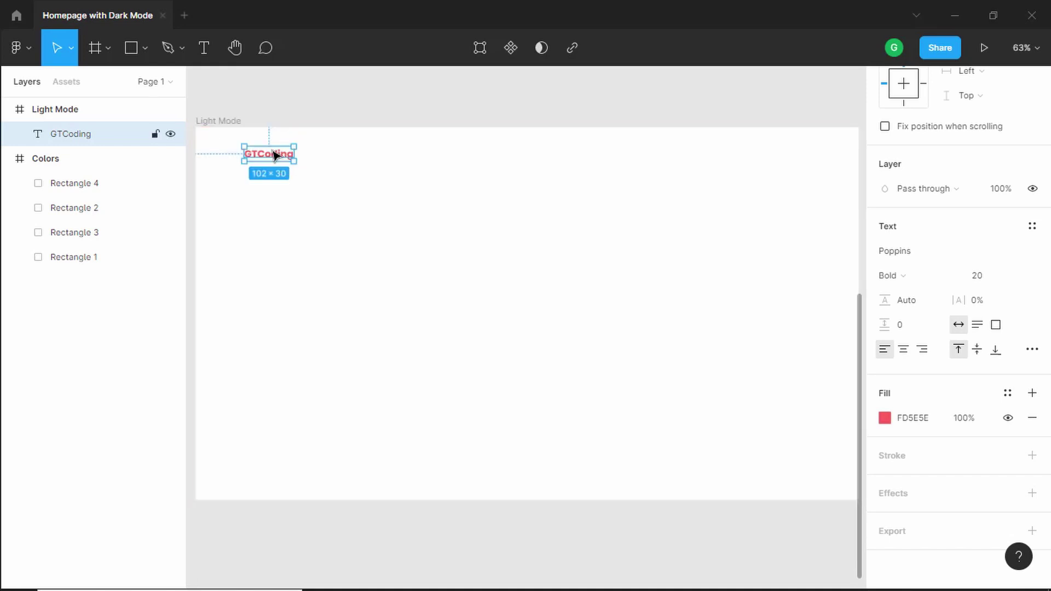
Duplicate the GTCoding text to its right on the same line at X 454 and change the copy's wording to Blog.
left_click_drag(276, 159, 446, 159)
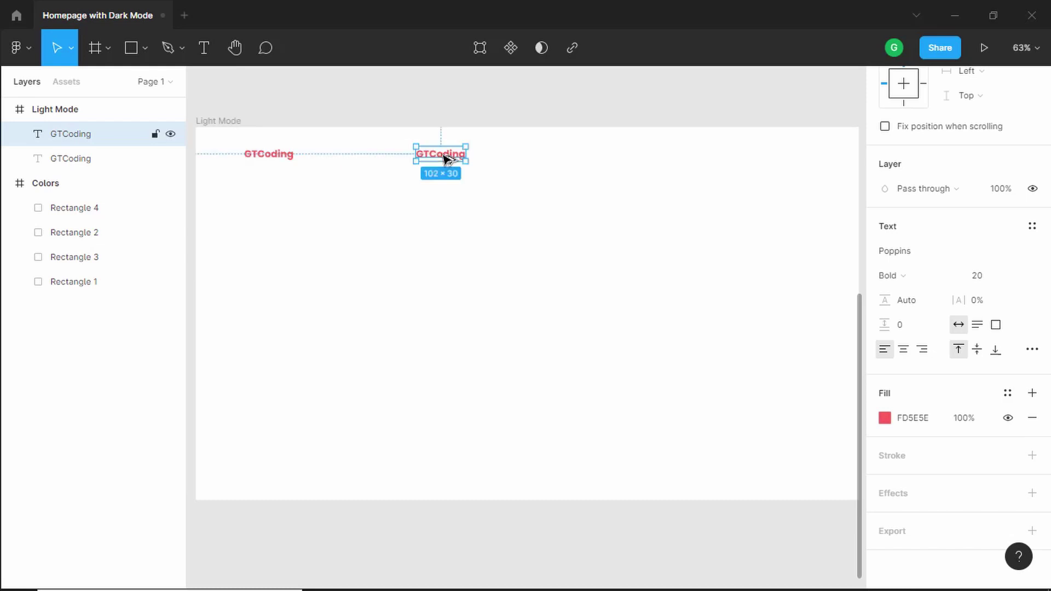
double_click(446, 159)
type("Blog")
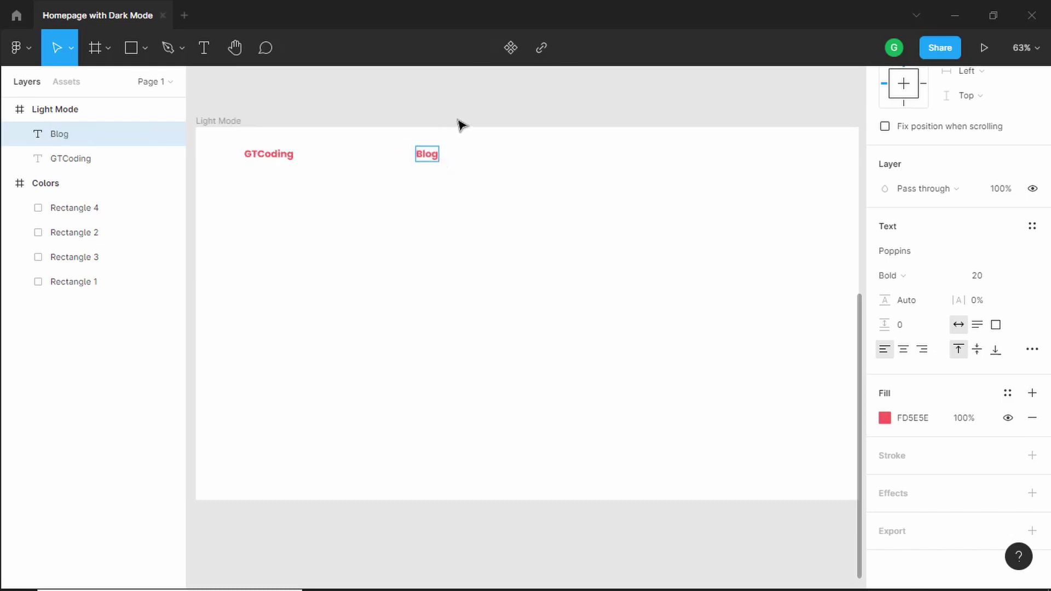
key("Escape")
Set the Blog text's font size to 18 and its fill to 023047, sampled from the dark blue swatch.
left_click(994, 278)
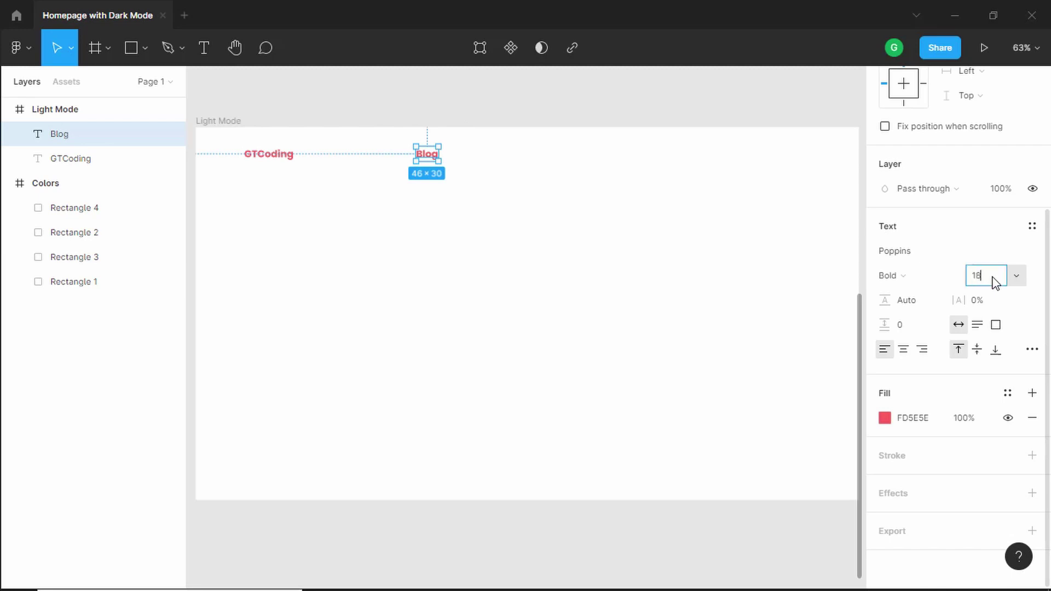
type("18")
key("Return")
left_click(884, 418)
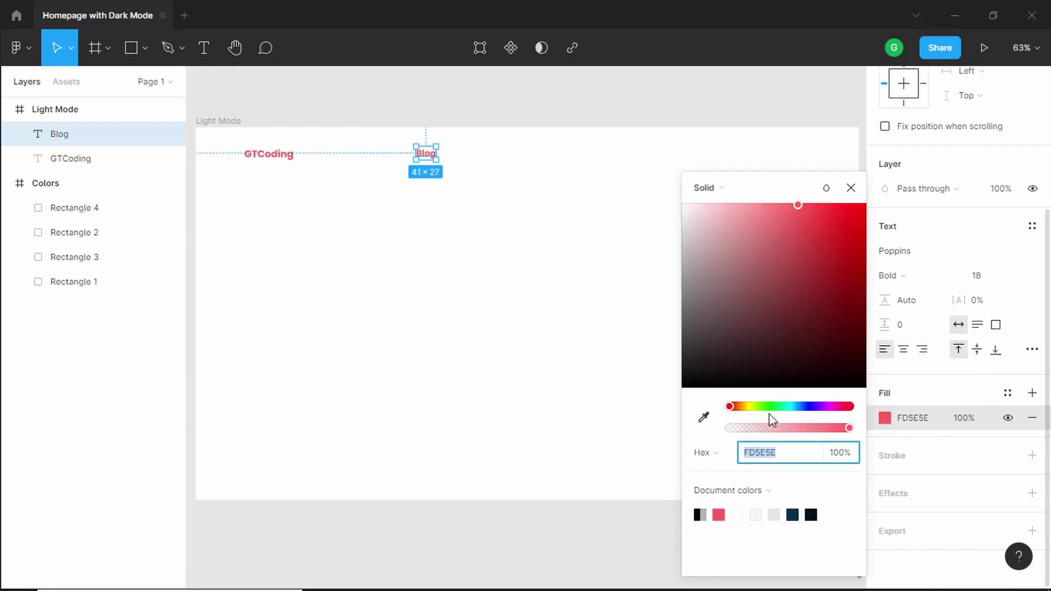
left_click(703, 417)
scroll(509, 358, "up", 5)
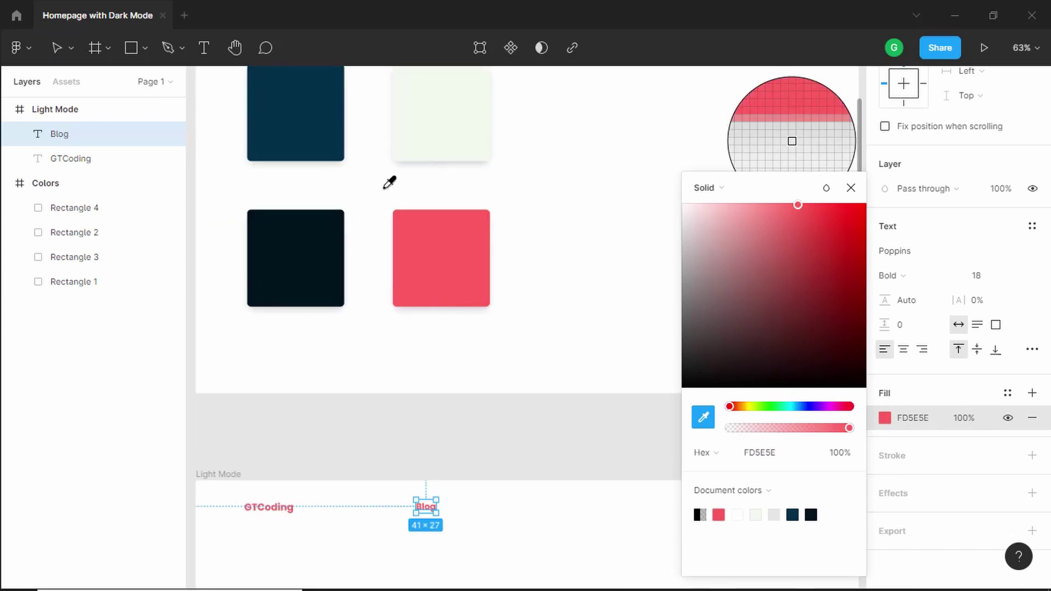
left_click(304, 108)
scroll(446, 351, "down", 3)
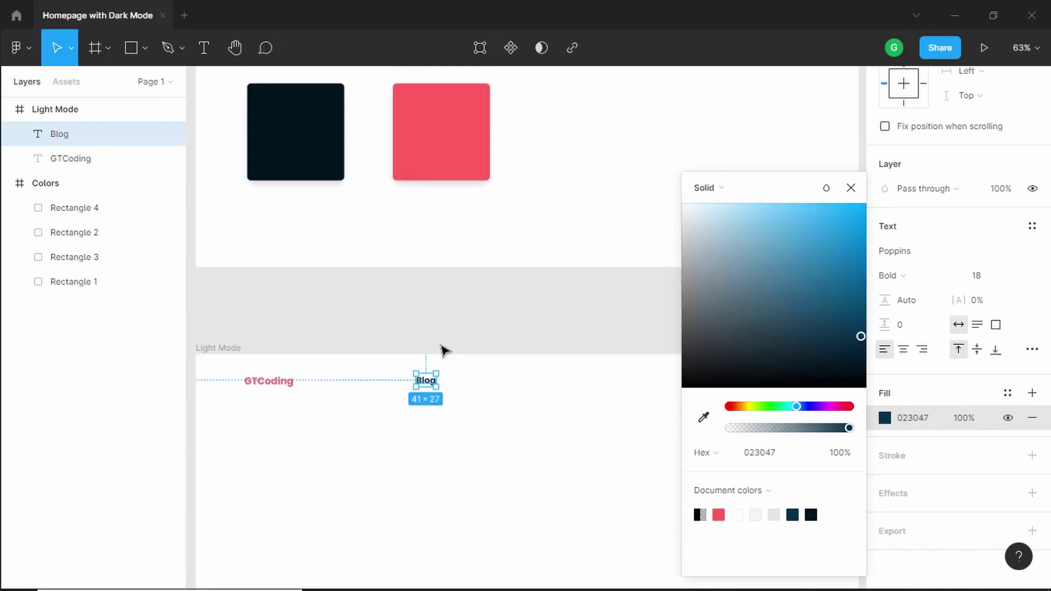
scroll(445, 351, "down", 1)
Duplicate the Blog text to its right on the same line at X 598 and change the copy's wording to About.
left_click(428, 355)
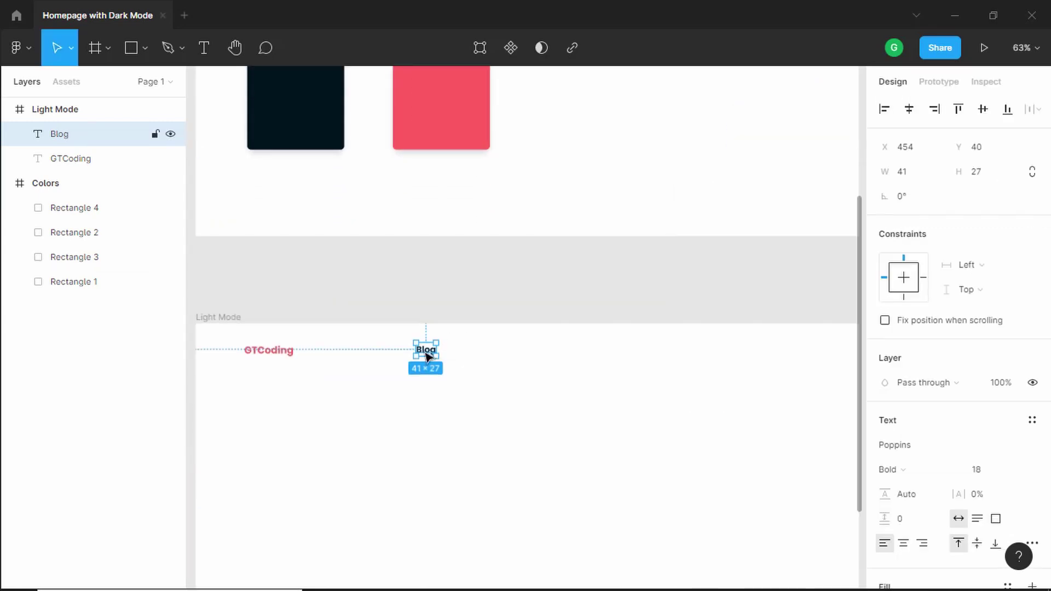
left_click_drag(427, 355, 496, 356)
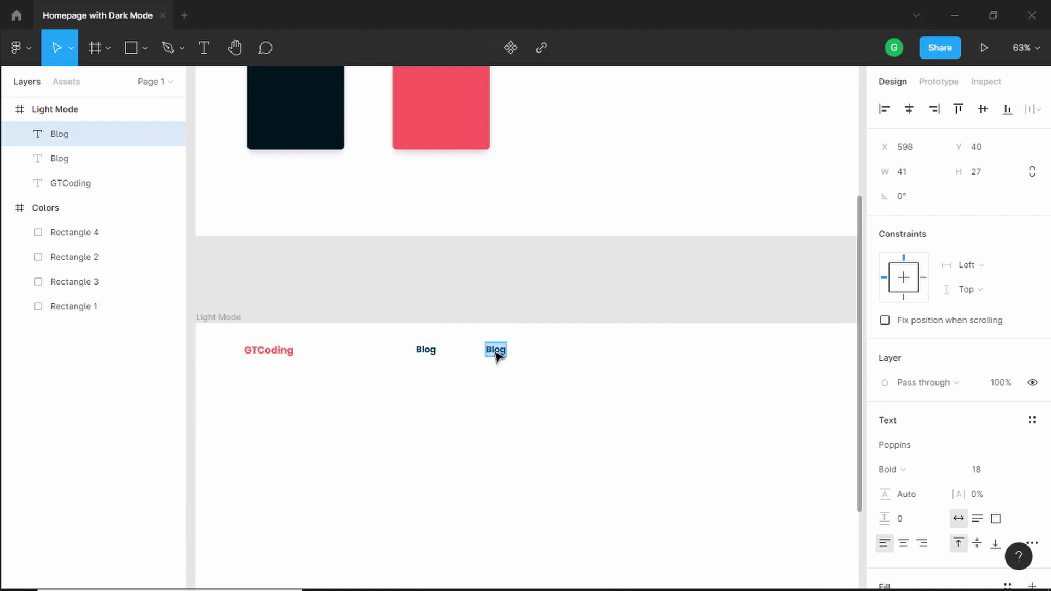
type("About")
key("Escape")
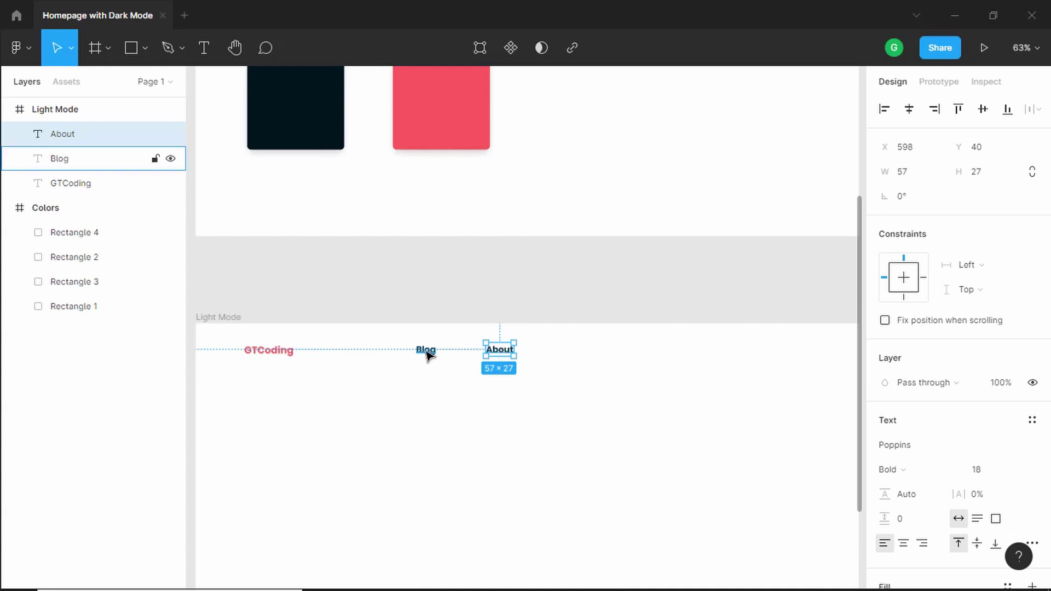
Check the gap between the Blog and About texts and nudge About left to X 565.
left_click(427, 354)
left_click(499, 352)
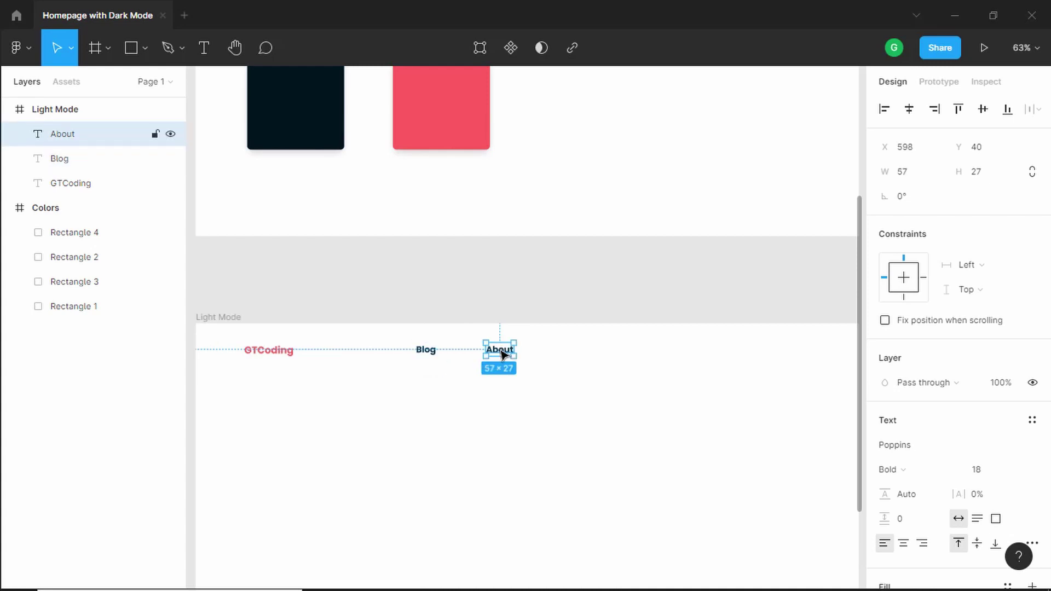
key("alt")
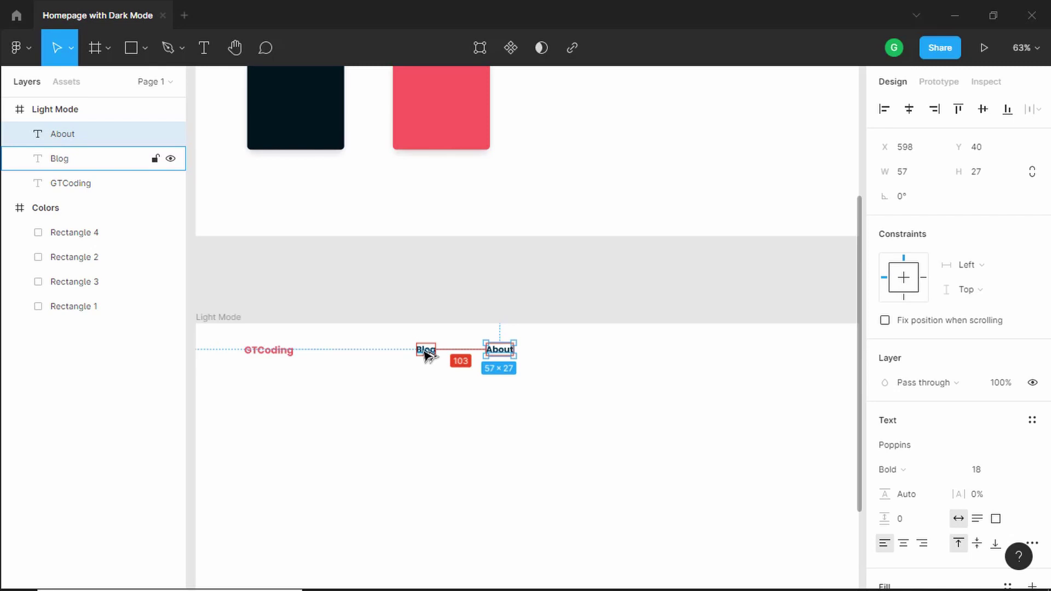
key("shift+Left")
key("shift+Left")
key("shift+Left")
key("Left")
key("Left")
key("Left")
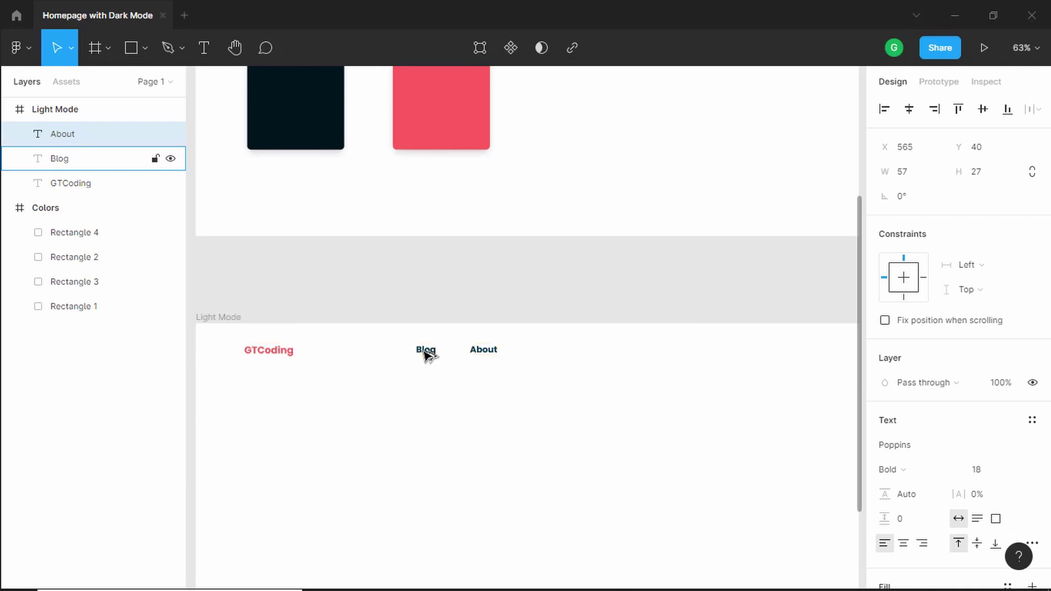
Duplicate the About text to its right at X 692, Y 42 and change the copy's wording to Downloads.
key("alt")
left_click_drag(481, 356, 546, 354)
double_click(546, 354)
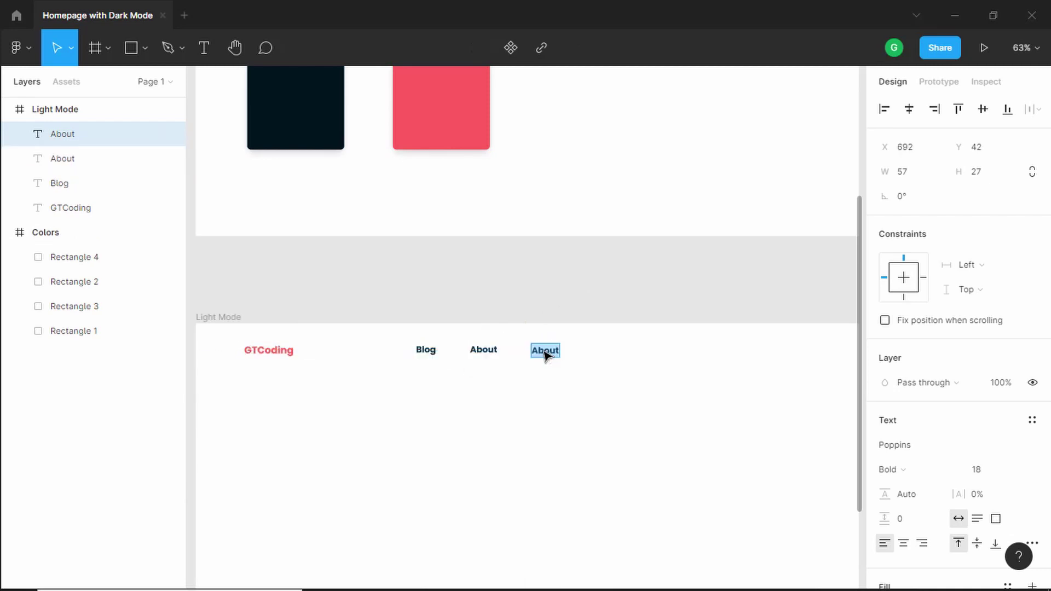
type("Downloads")
key("Escape")
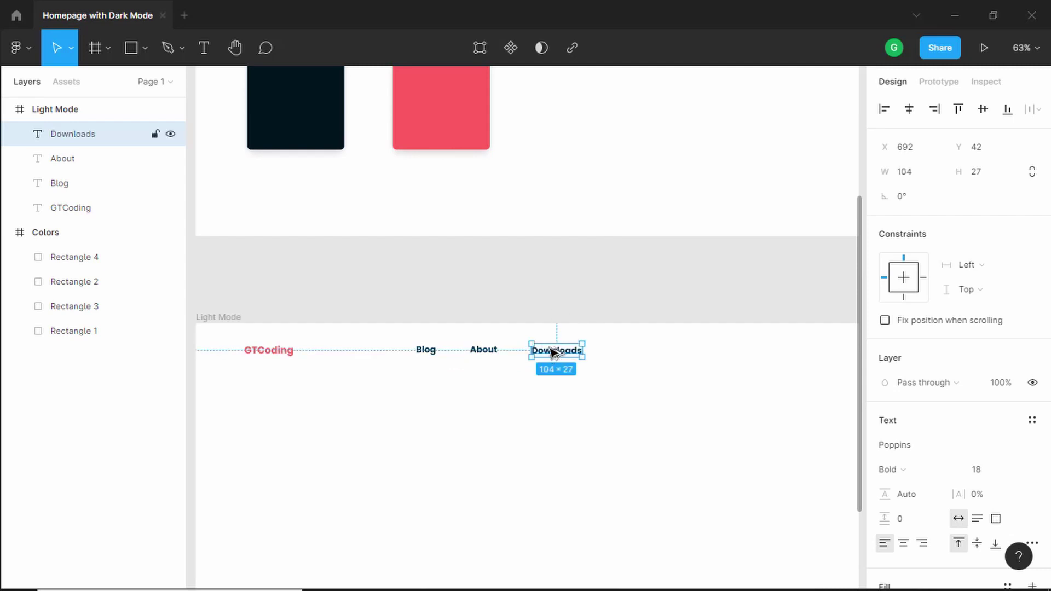
Duplicate the Downloads text to its right at X 890, Y 42 and change the copy's wording to Contact.
left_click_drag(553, 356, 648, 352)
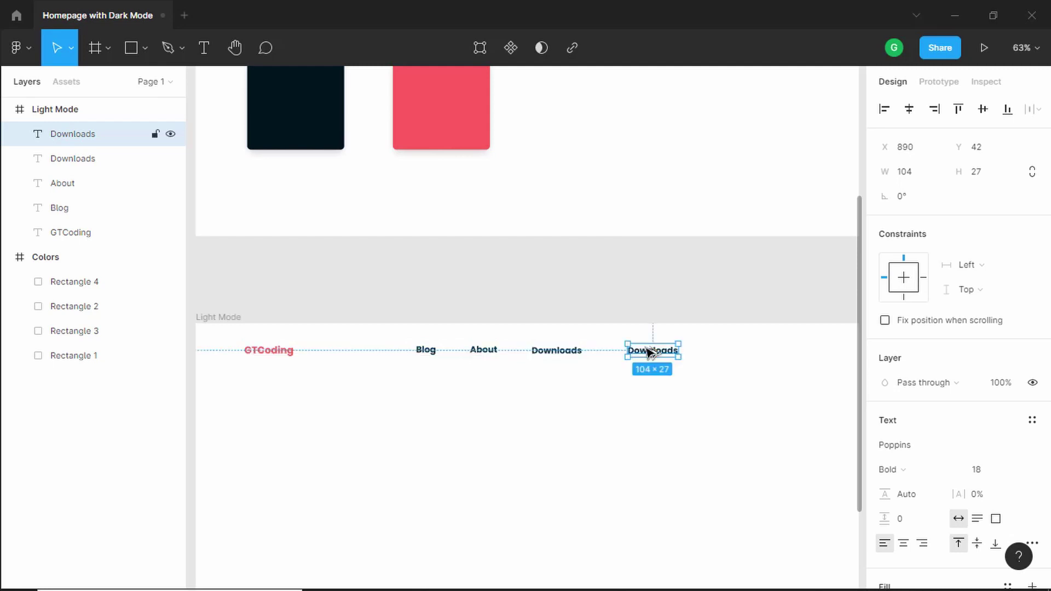
double_click(649, 352)
type("Contact")
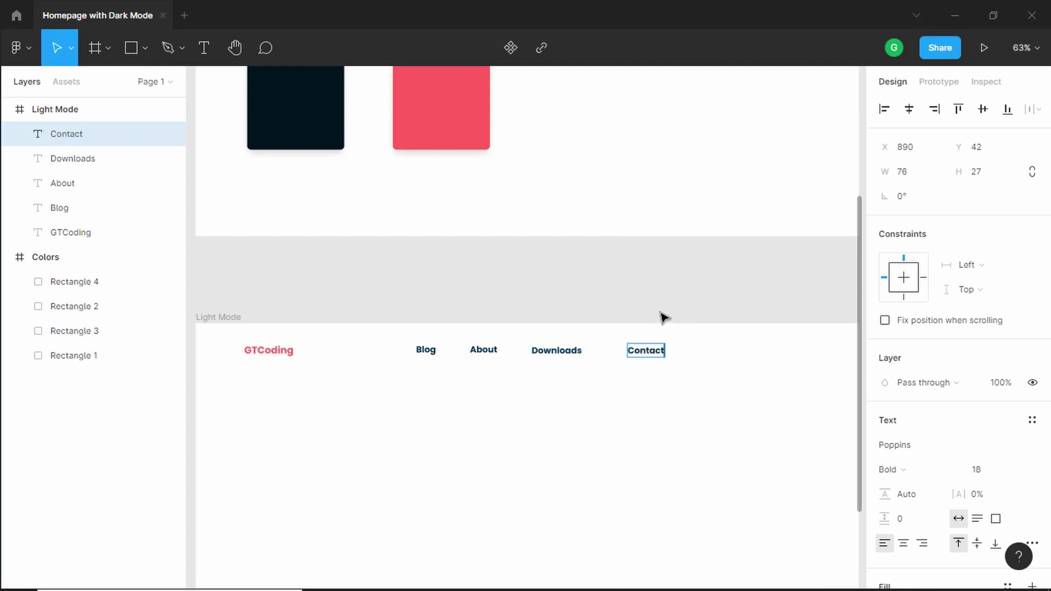
key("Escape")
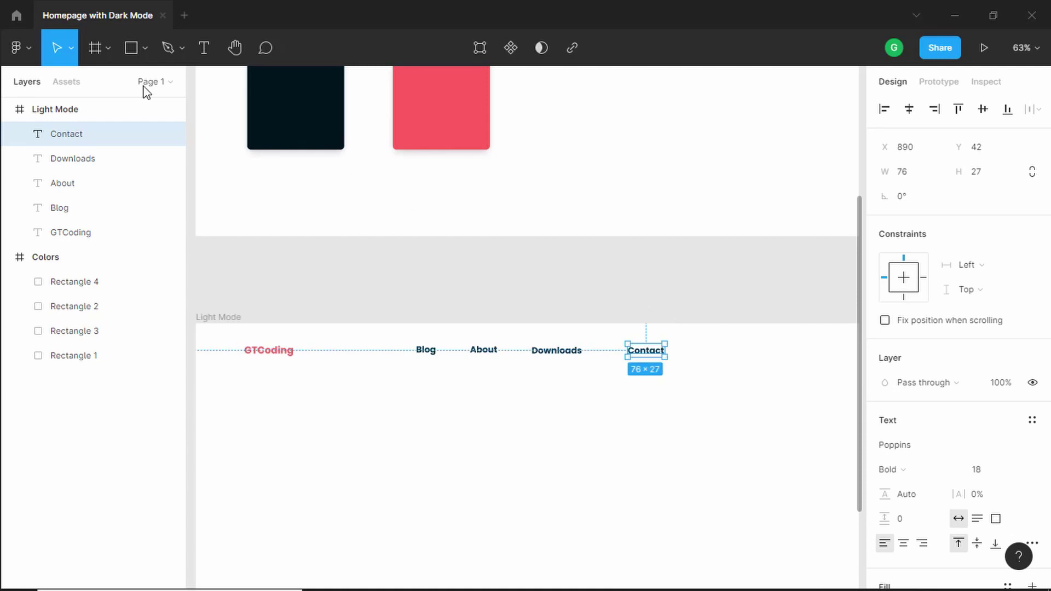
Draw a rectangle about 149 by 44 below the Contact text, then place the text on it and bring it forward.
left_click(133, 48)
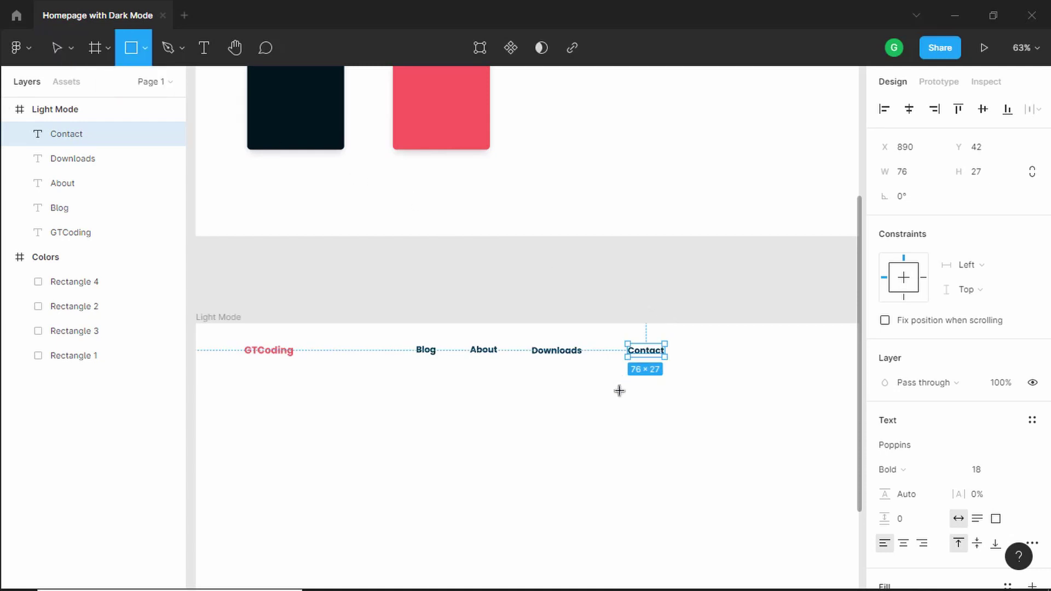
left_click_drag(616, 388, 688, 409)
left_click_drag(648, 359, 656, 399)
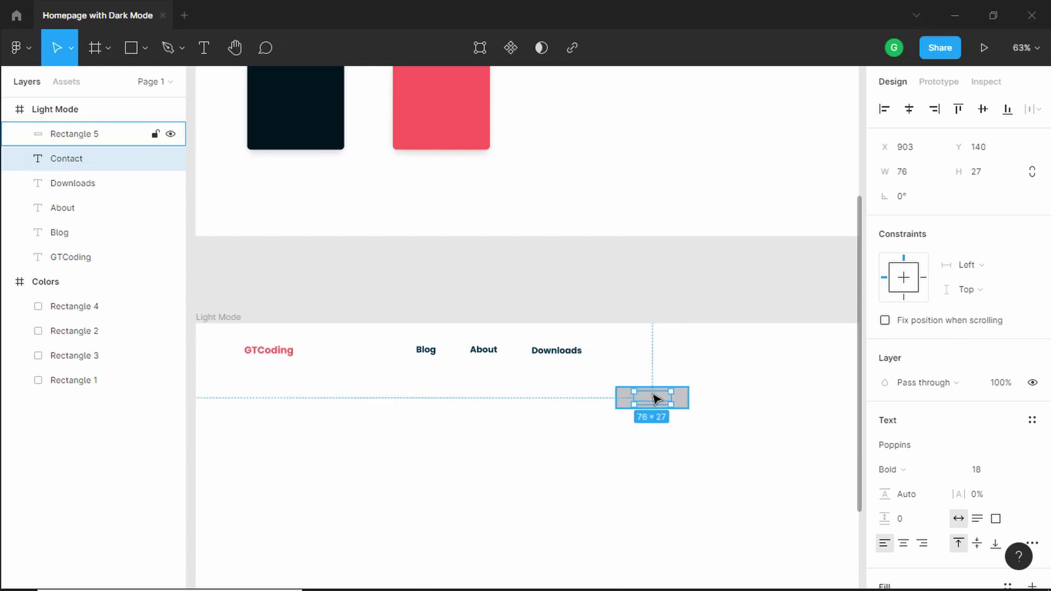
key("ctrl+]")
left_click(748, 386)
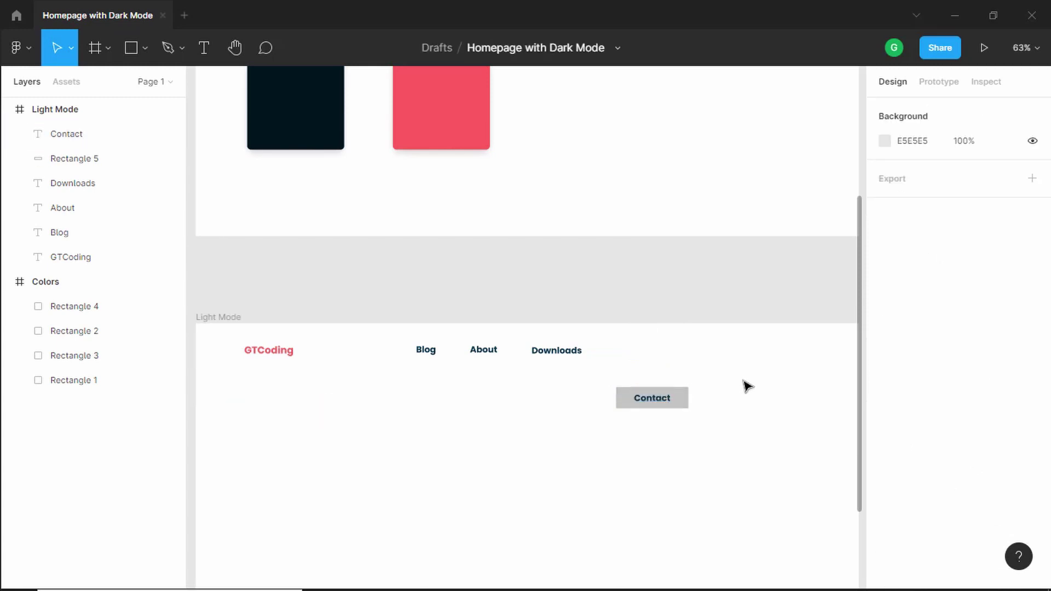
Move the Contact text up onto the navigation line at X 903, Y 40 and delete the grey rectangle below it.
left_click_drag(658, 400, 659, 352)
left_click(649, 402)
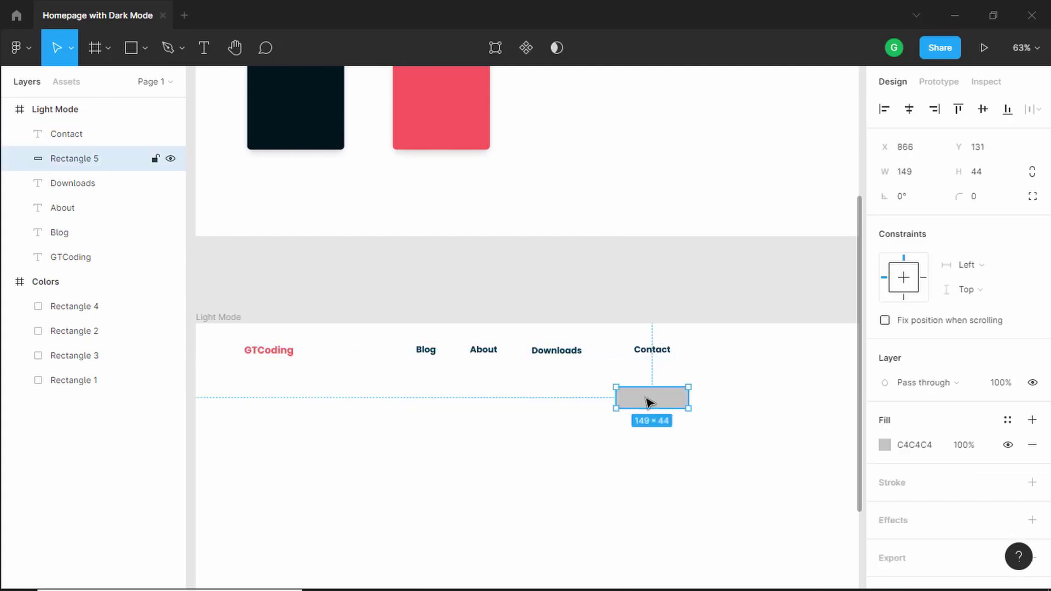
key("Delete")
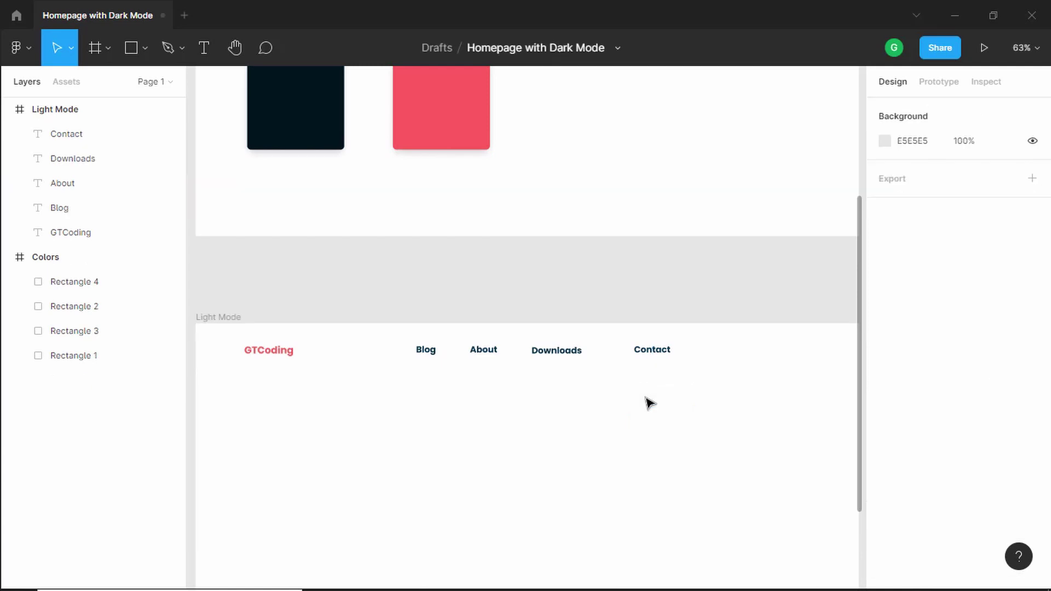
Add auto layout to the Contact text to wrap it in a button frame.
left_click(660, 354)
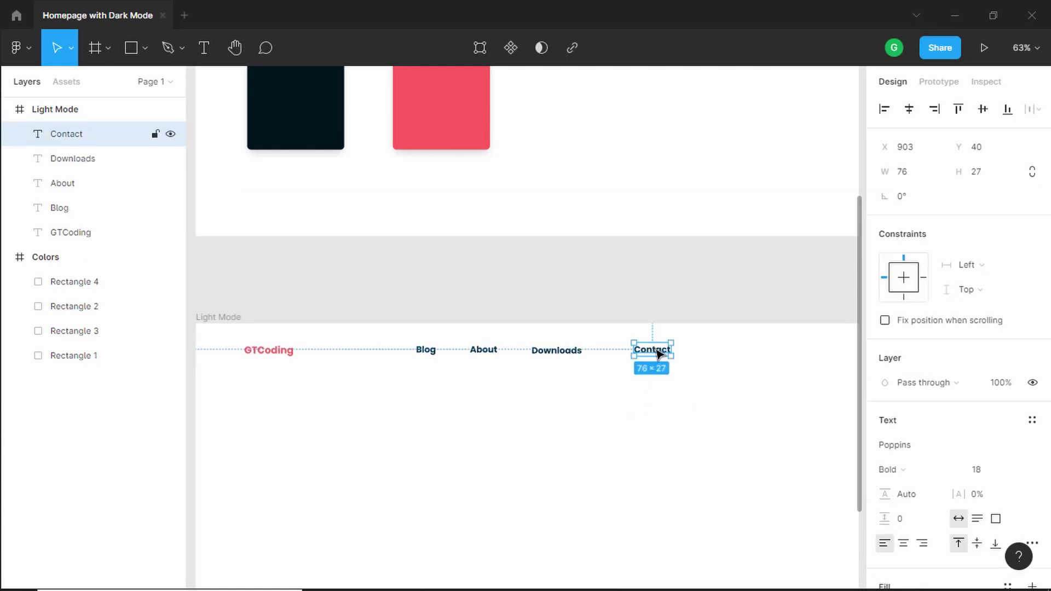
right_click(660, 355)
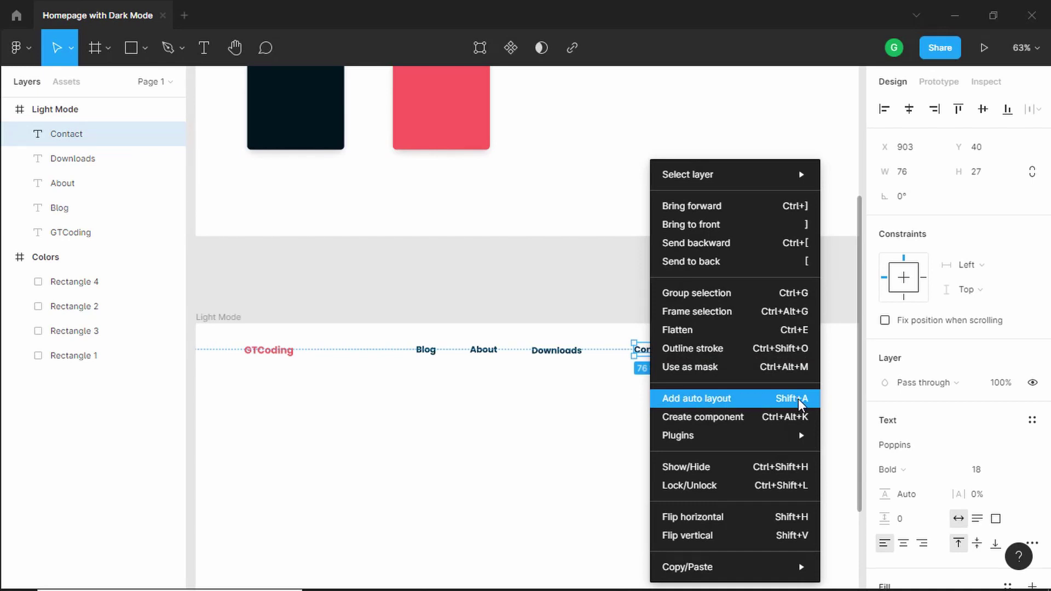
left_click(800, 404)
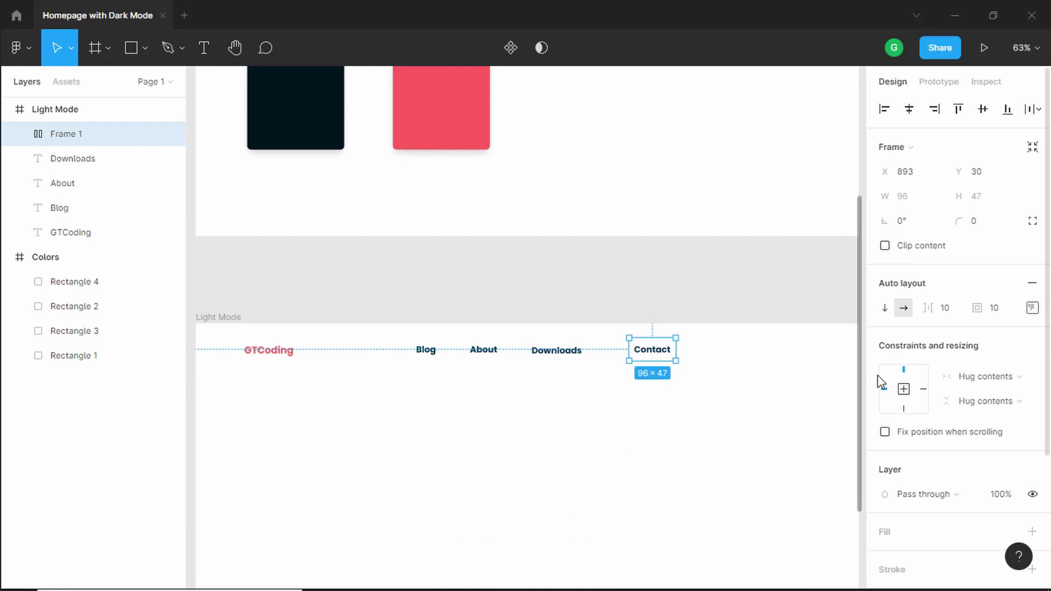
Add a fill to the Contact button frame and set it to 023047, sampled from the dark blue swatch.
scroll(967, 441, "down", 3)
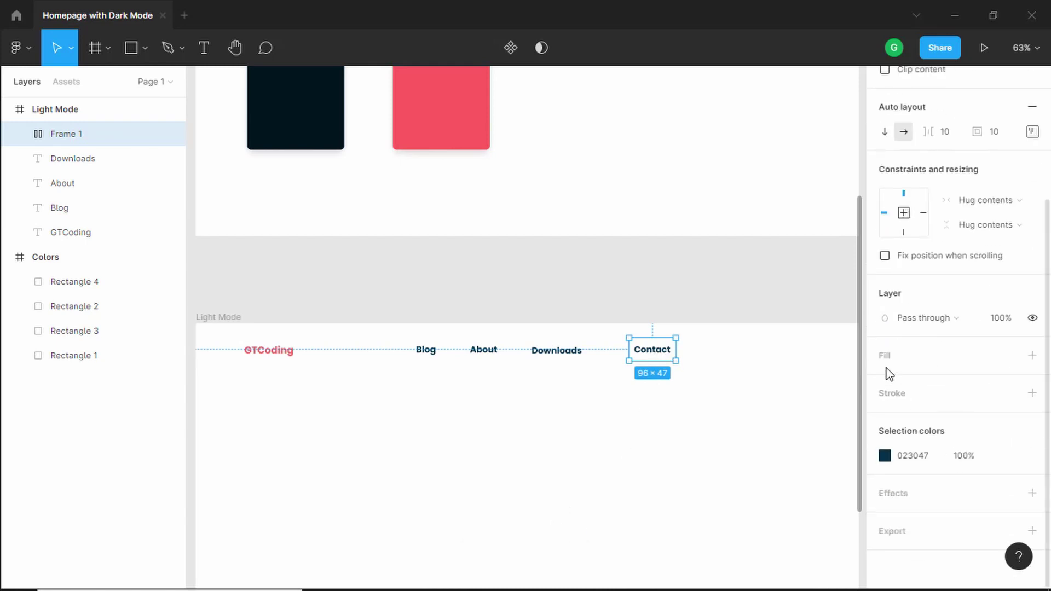
left_click(1032, 356)
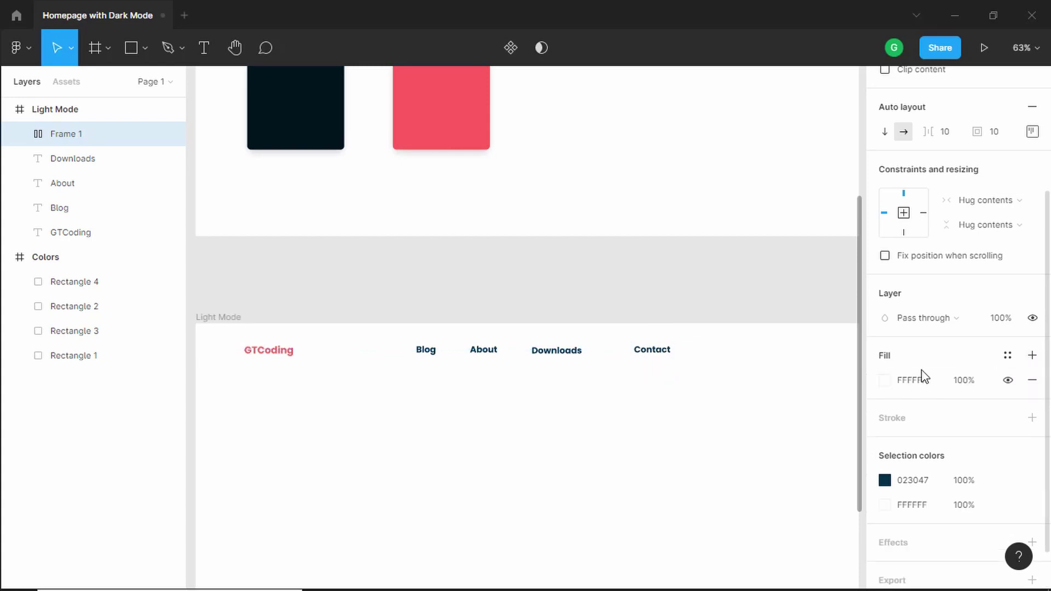
left_click(884, 380)
left_click(703, 417)
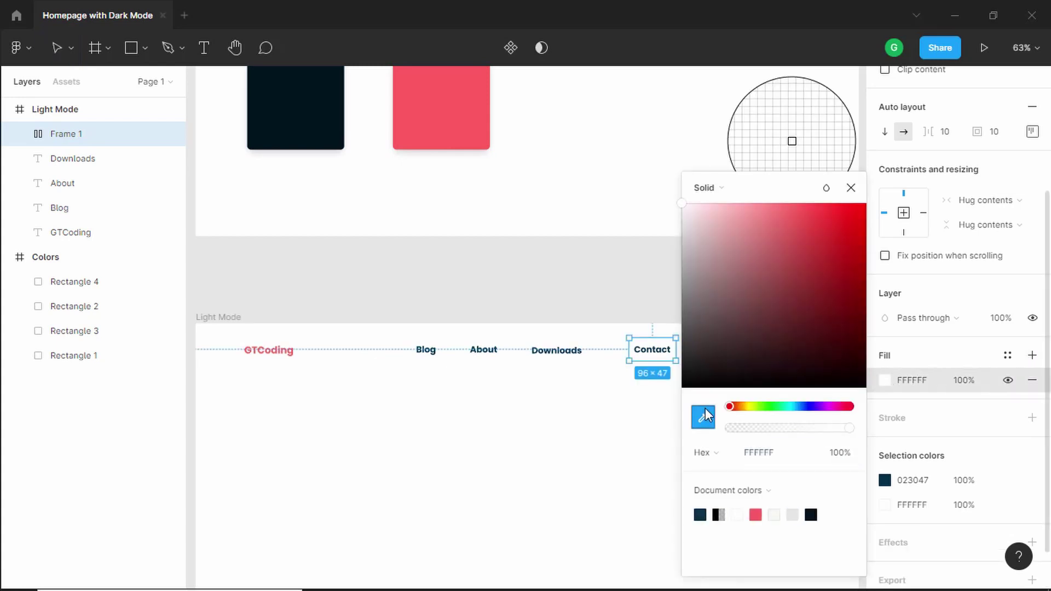
scroll(563, 246, "up", 4)
left_click(332, 243)
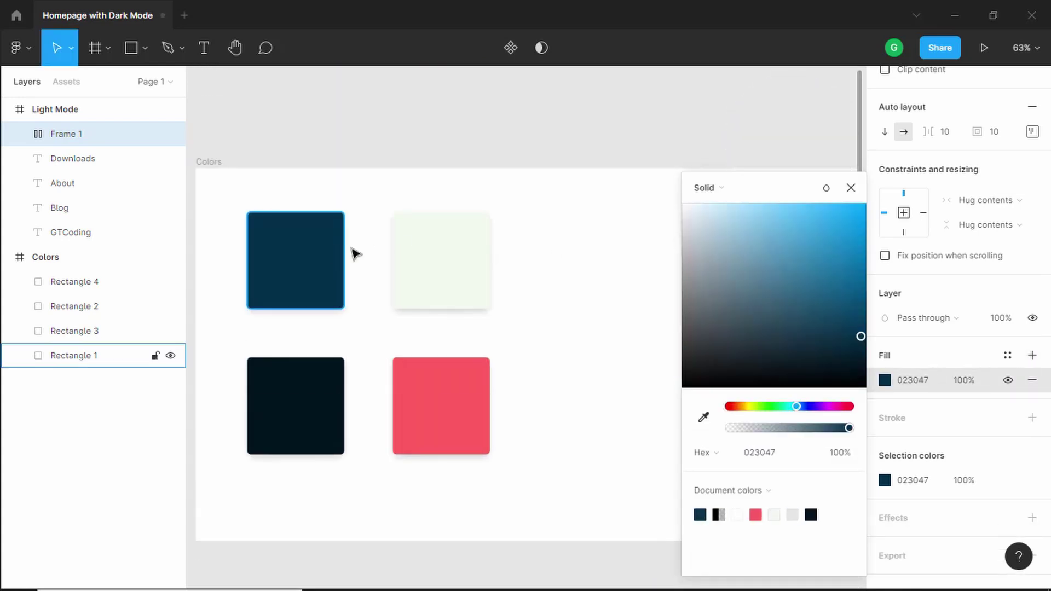
scroll(566, 274, "down", 7)
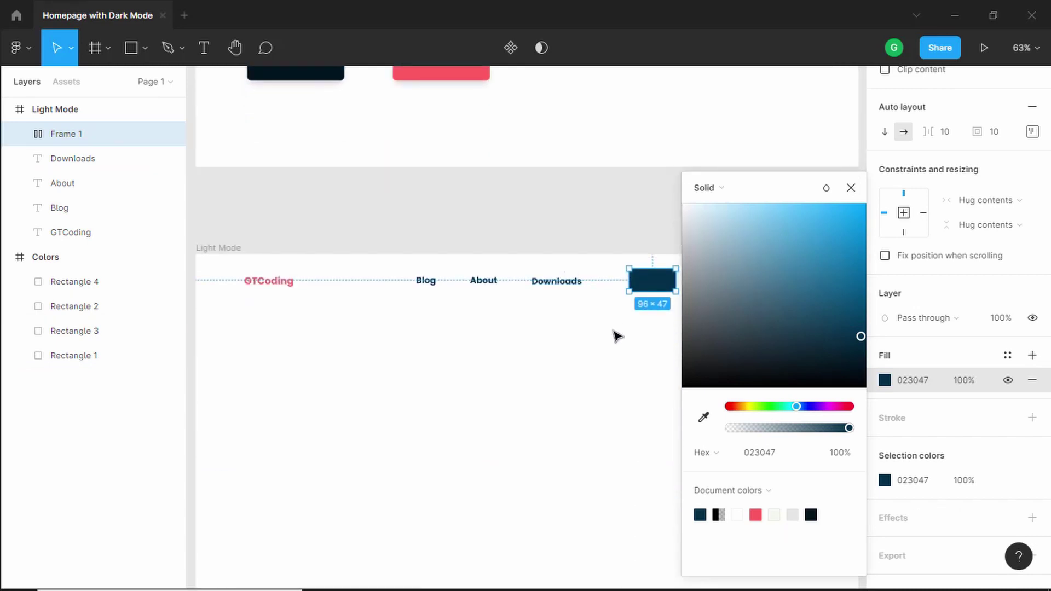
left_click(650, 371)
Set the fill of the Contact text inside the button to F1FAEE, sampled from the pale green swatch.
double_click(649, 284)
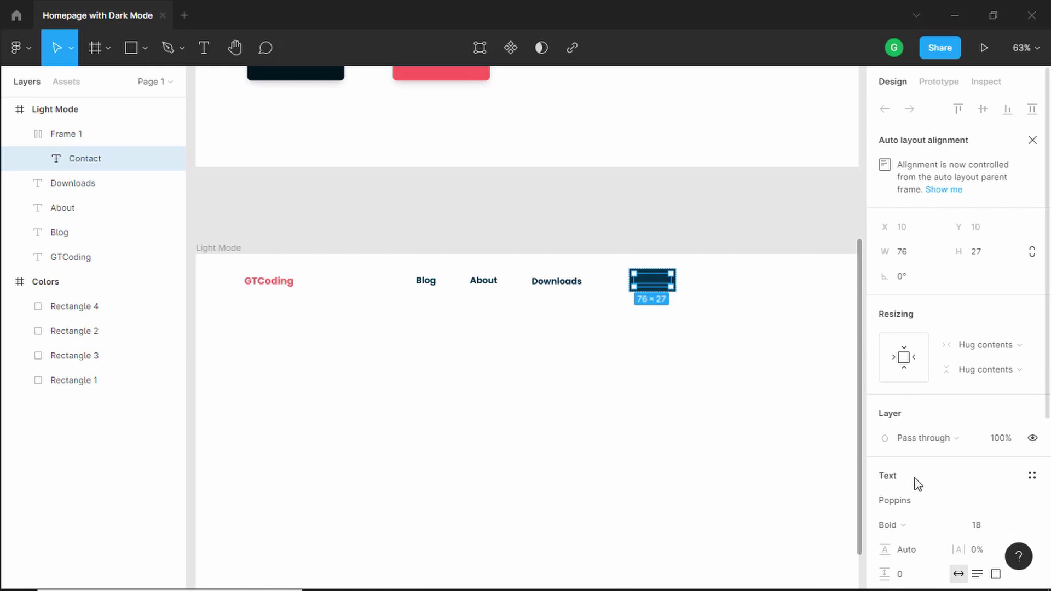
scroll(1018, 502, "down", 5)
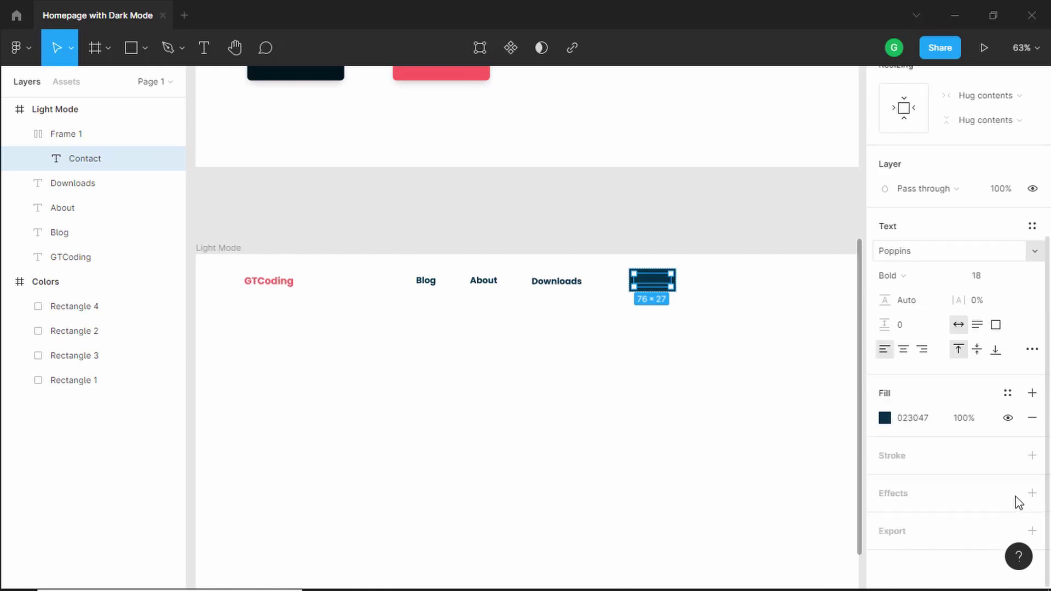
left_click(884, 425)
left_click(703, 417)
scroll(572, 321, "up", 7)
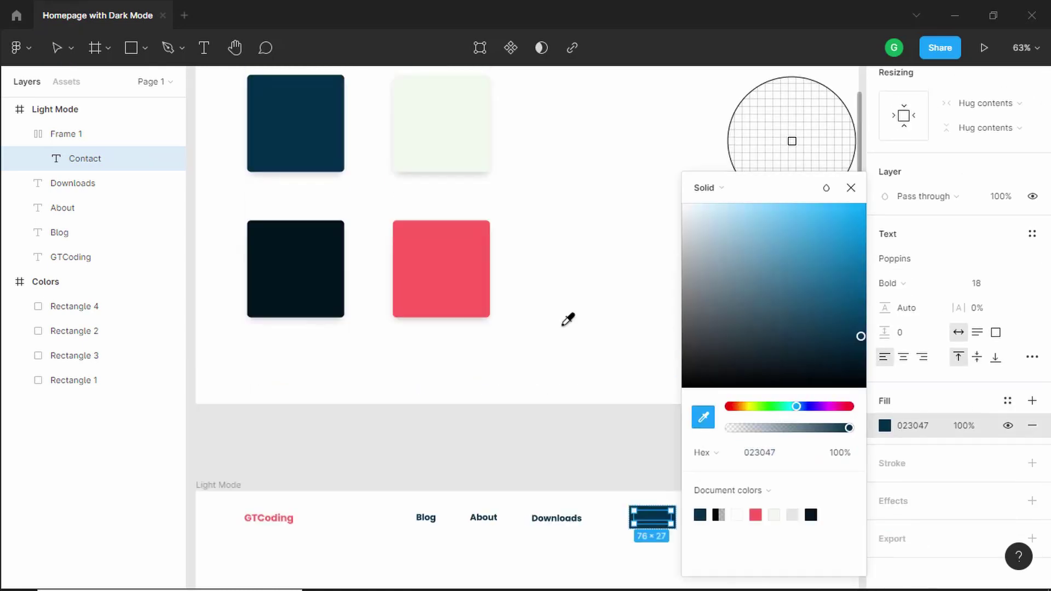
left_click(459, 305)
scroll(554, 306, "down", 7)
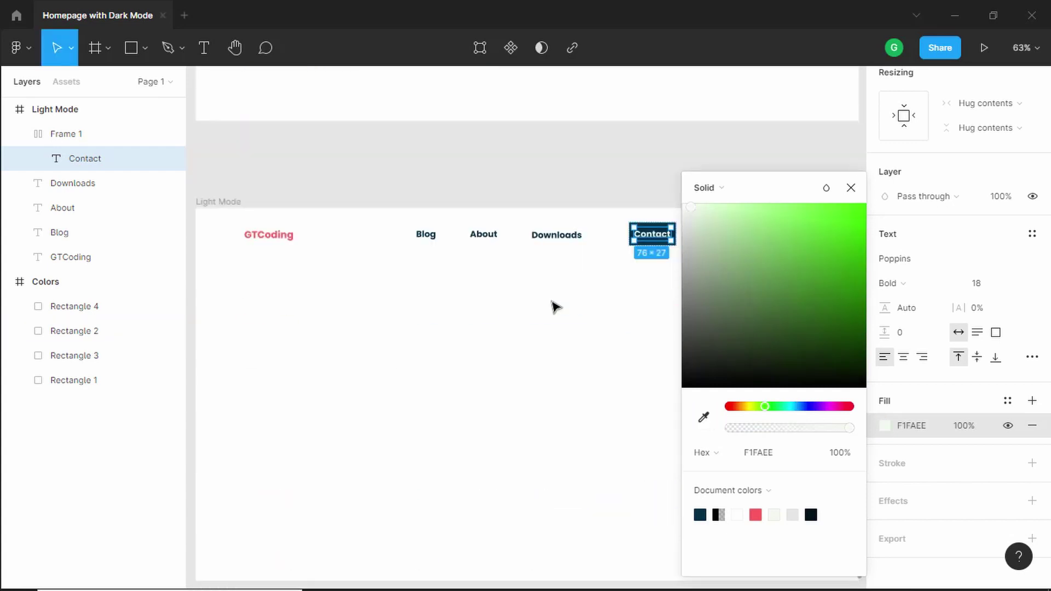
left_click(554, 305)
Change the button text's wording to Contact Me.
left_click(664, 251)
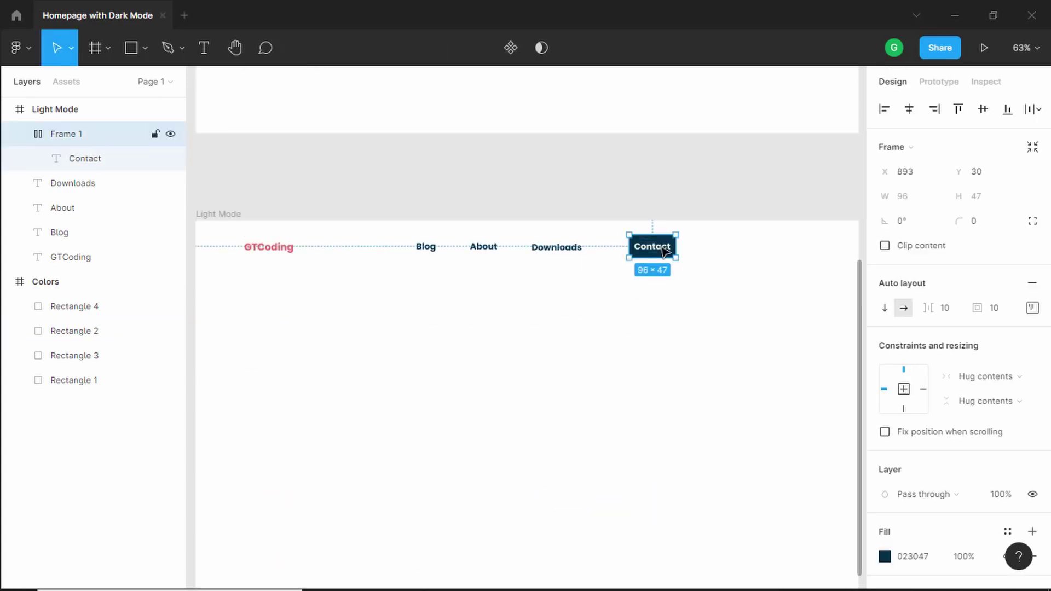
left_click(663, 250)
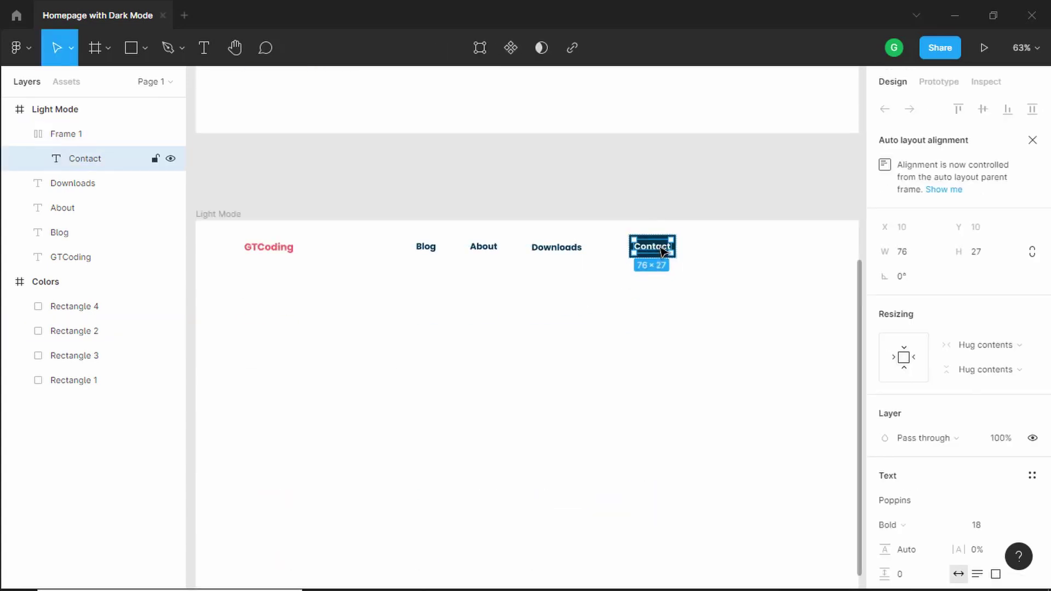
double_click(662, 250)
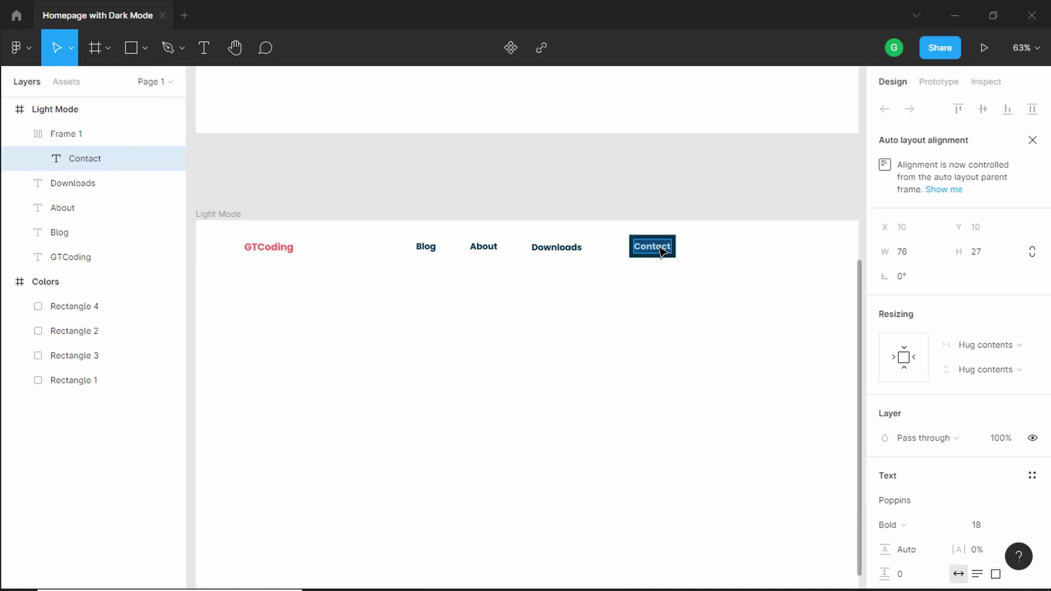
key("Right")
type("Me")
key("BackSpace")
key("BackSpace")
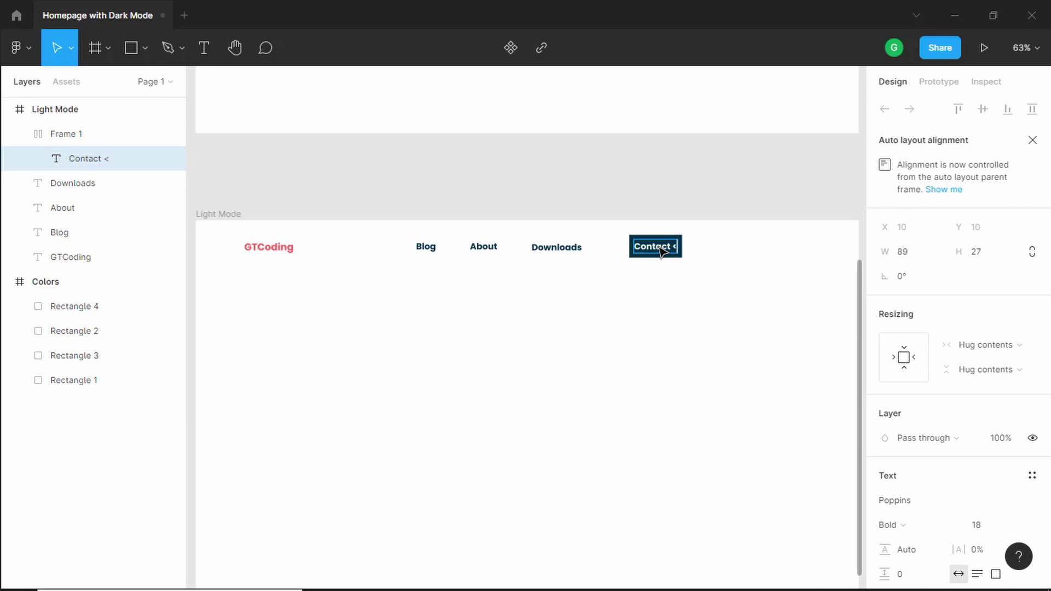
type("Me")
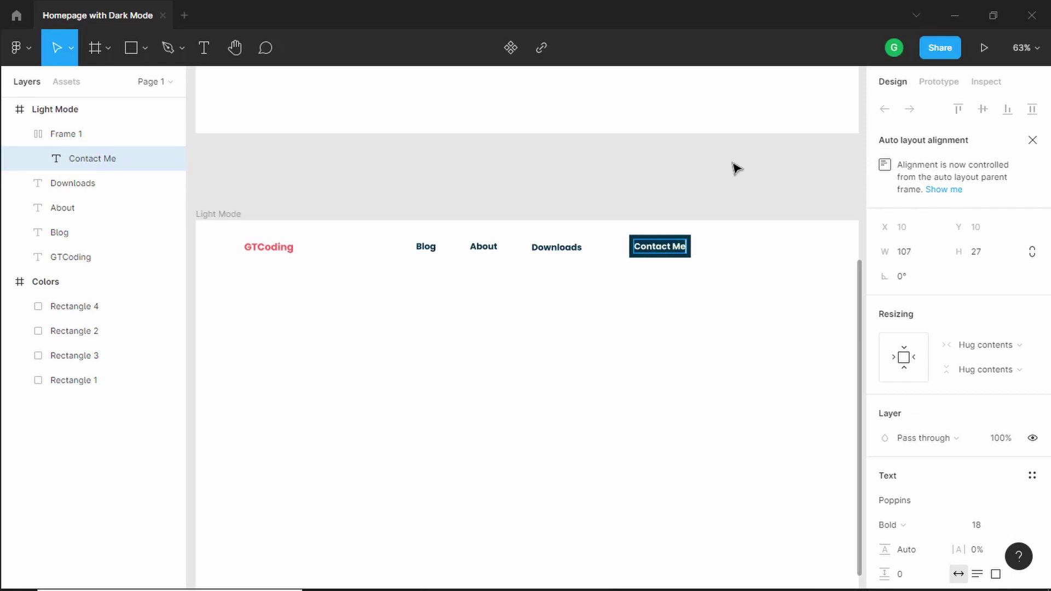
Remove the word Me from the button text so it reads Contact, and deselect it.
key("BackSpace")
key("BackSpace")
key("BackSpace")
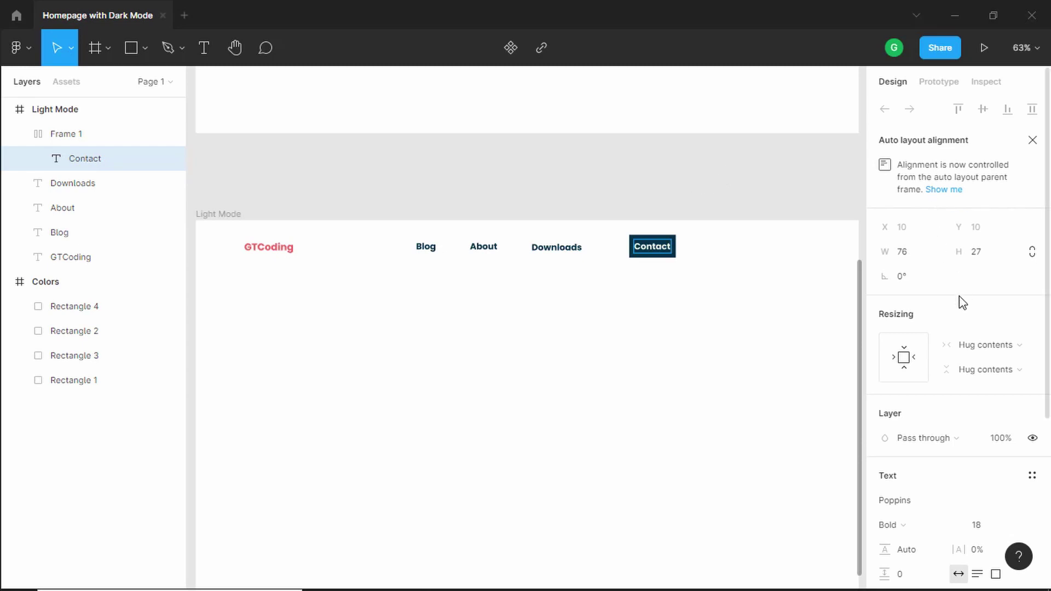
key("Escape")
left_click(675, 207)
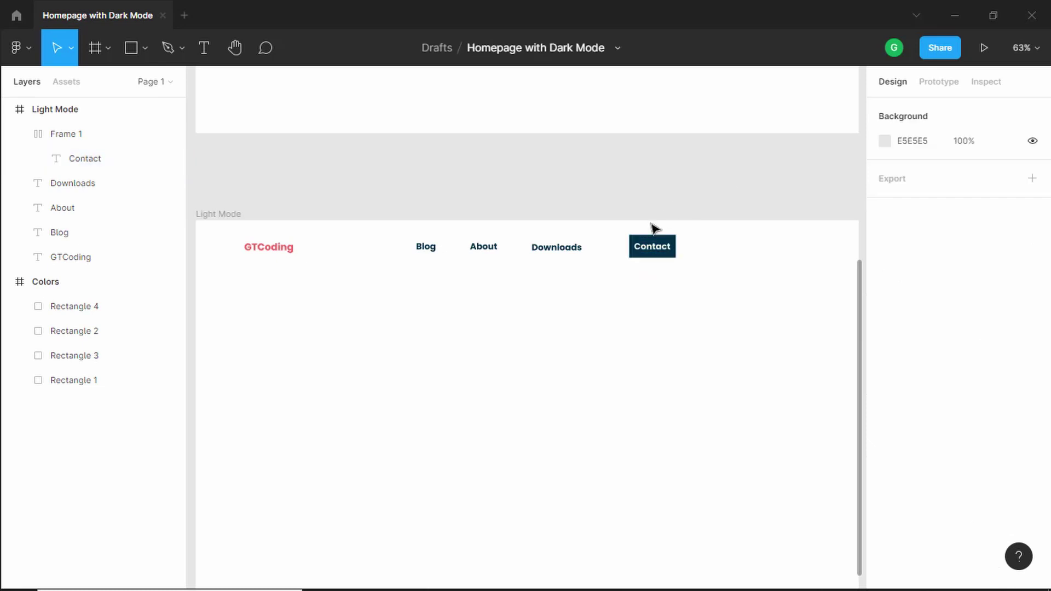
Set the Contact button's padding to 8 vertical and 32 horizontal and its corner radius to 8.
left_click(651, 241)
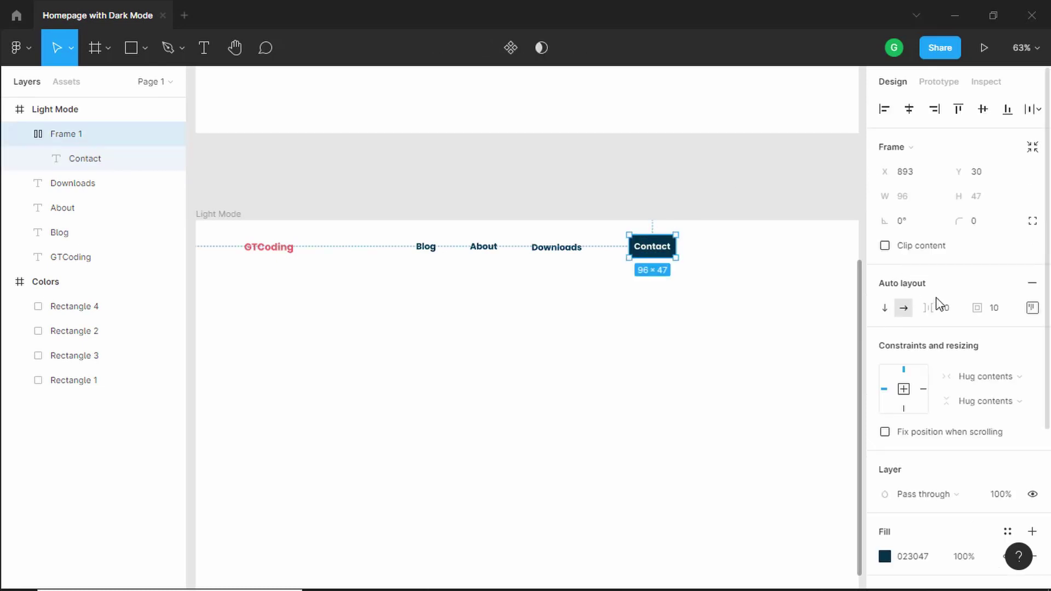
left_click(1001, 317)
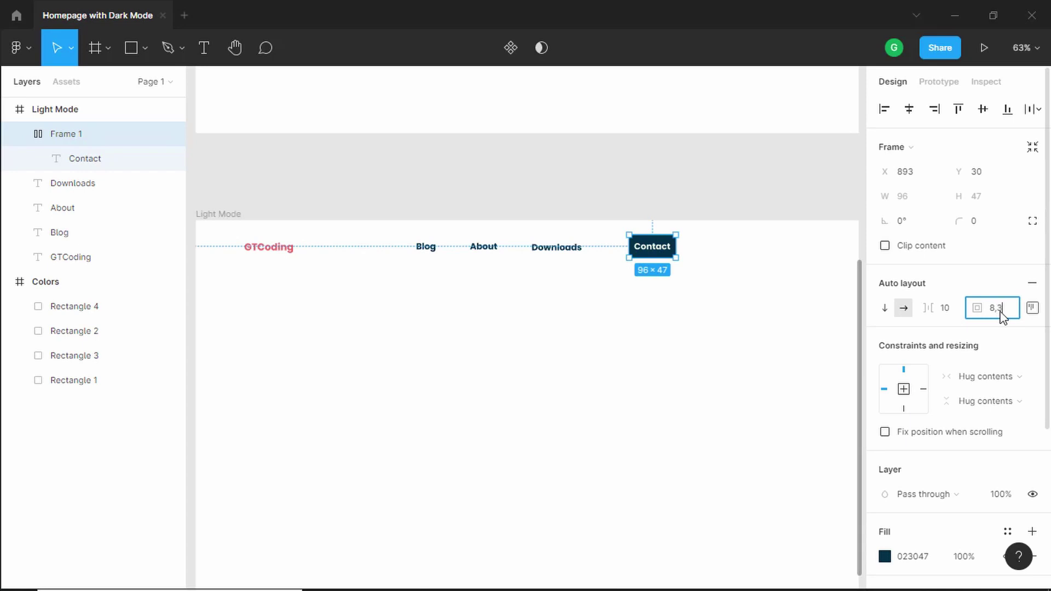
key("Return")
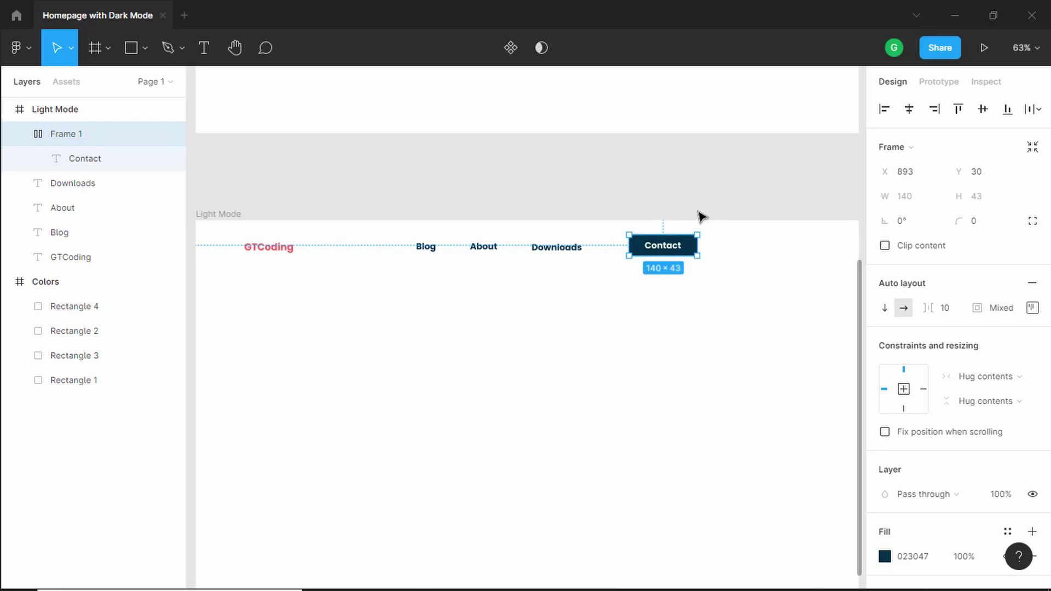
left_click(993, 228)
type("8")
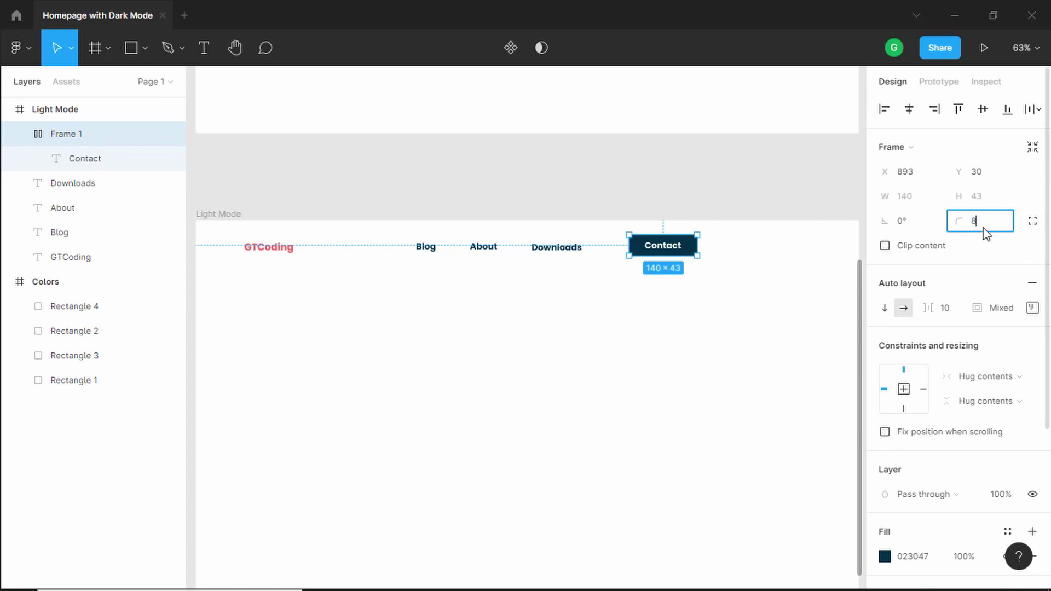
key("Return")
left_click(765, 187)
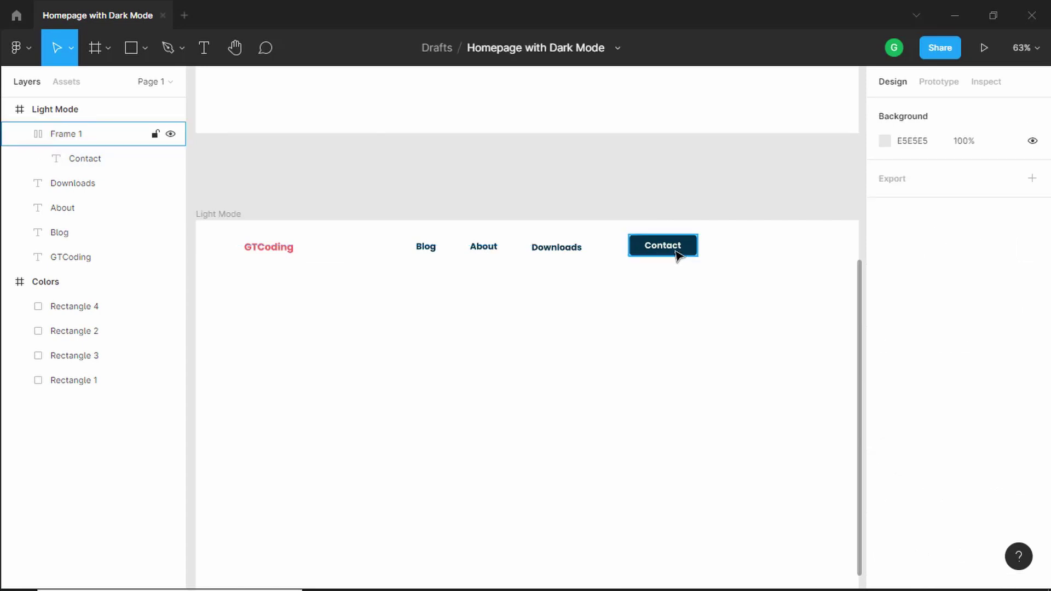
Move the Contact button closer to the Downloads link, at X 866 and Y 34, and deselect it.
left_click(655, 249)
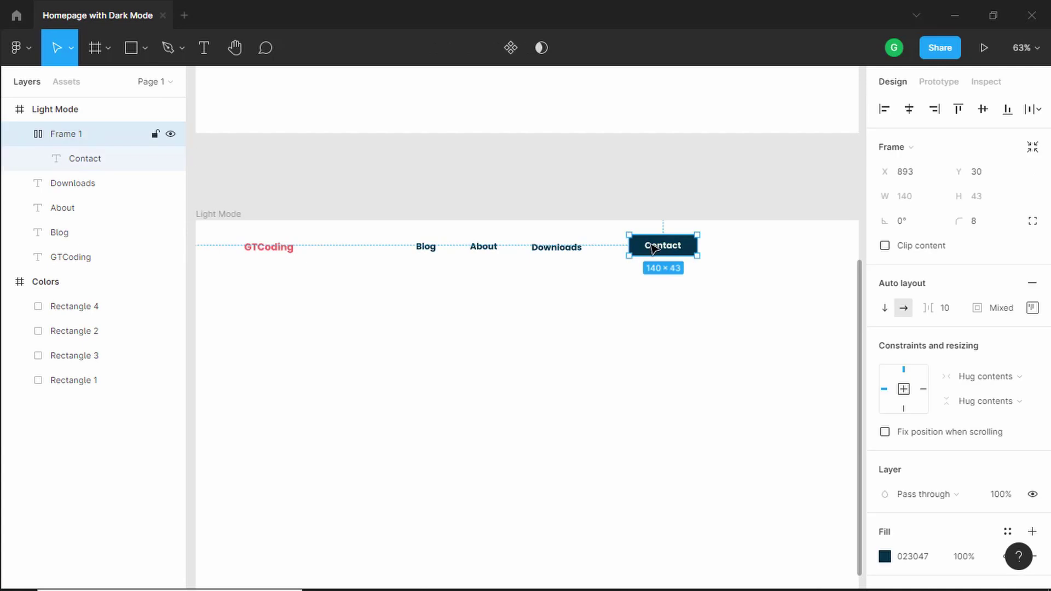
left_click_drag(654, 249, 638, 251)
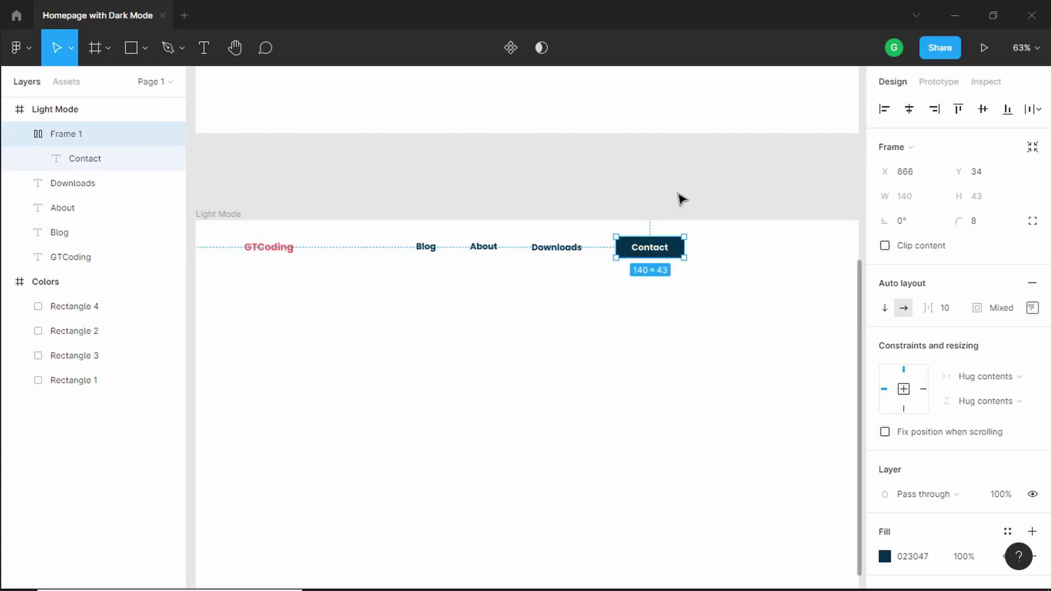
left_click(706, 207)
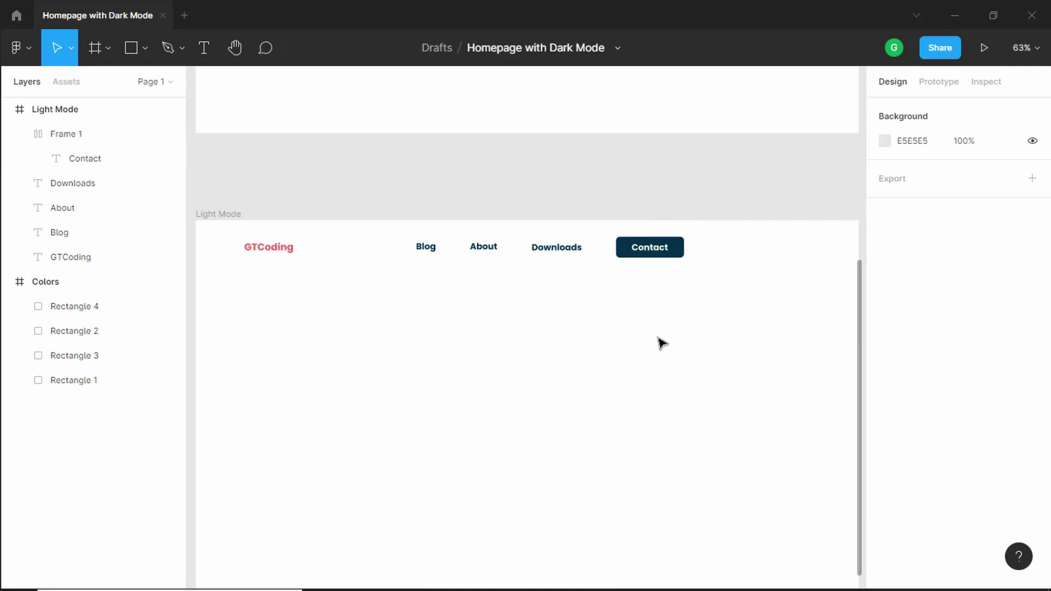
Switch to File Explorer and bring dark-switch.svg, hero-image.png and light-switch.svg from the Images folder into the Figma canvas.
key("alt+Tab")
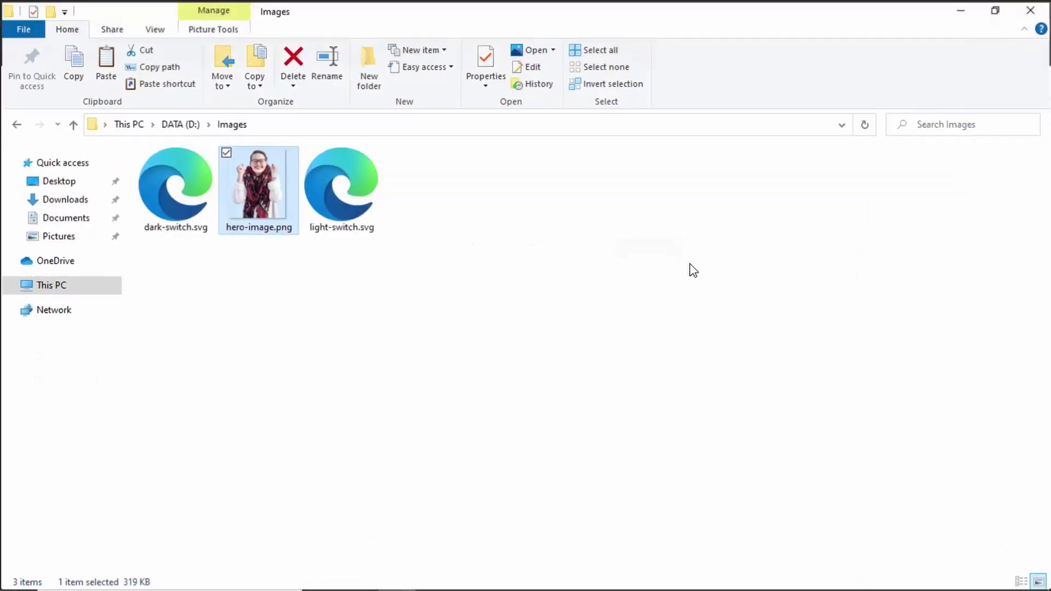
left_click_drag(648, 8, 880, 157)
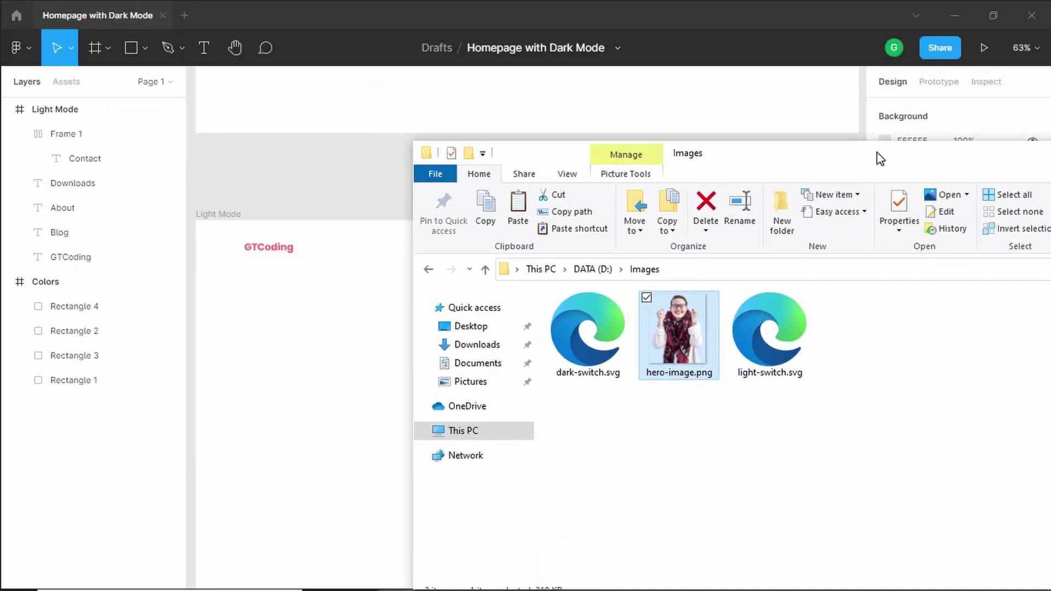
left_click_drag(585, 426, 851, 320)
left_click_drag(767, 139, 896, 158)
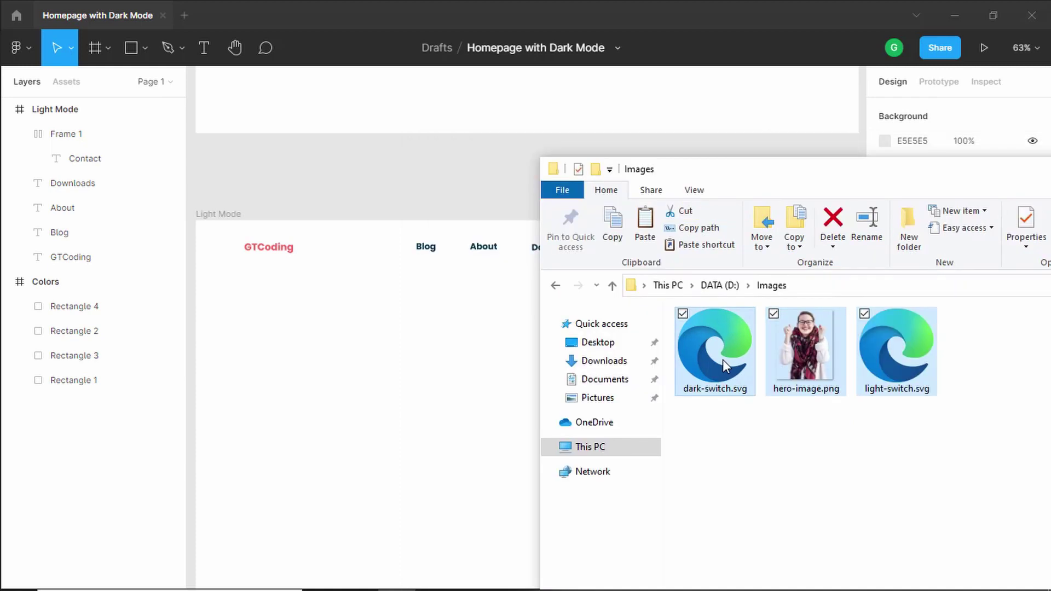
left_click_drag(722, 360, 360, 373)
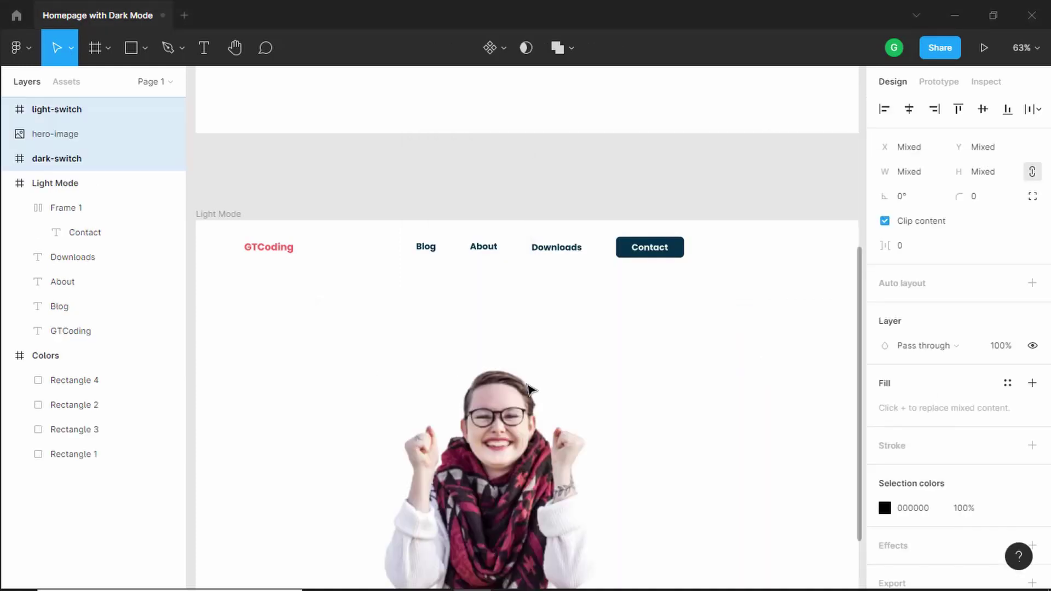
scroll(528, 390, "down", 3)
left_click(563, 491)
left_click(399, 492)
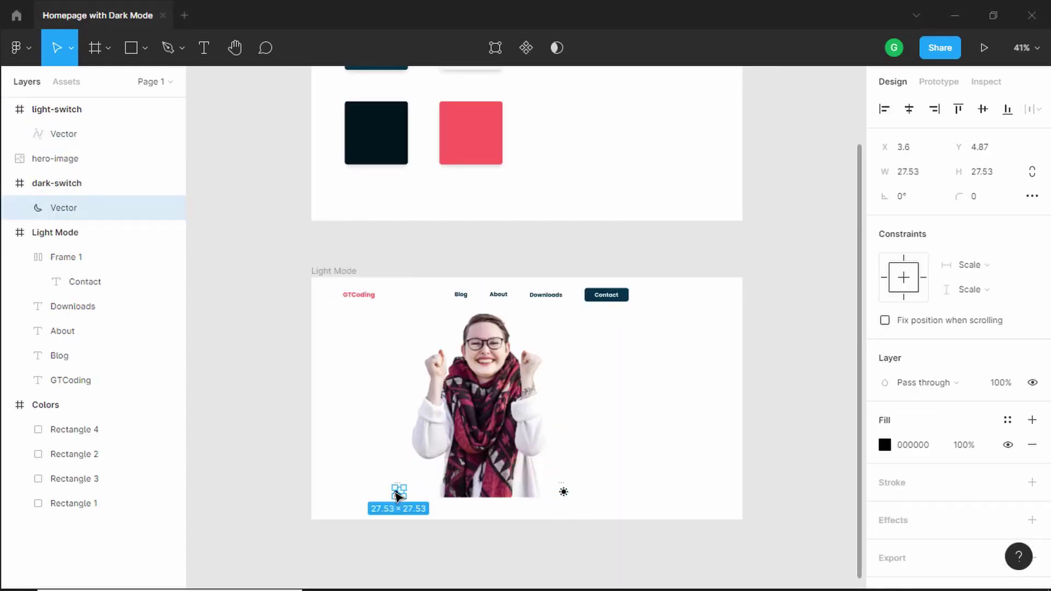
left_click(78, 182)
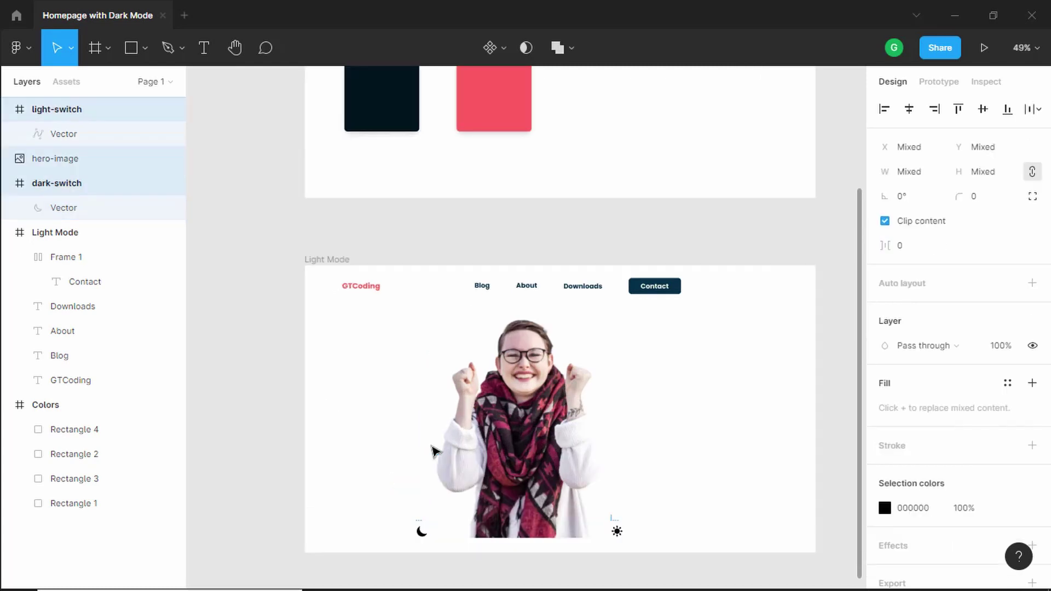
left_click(374, 468)
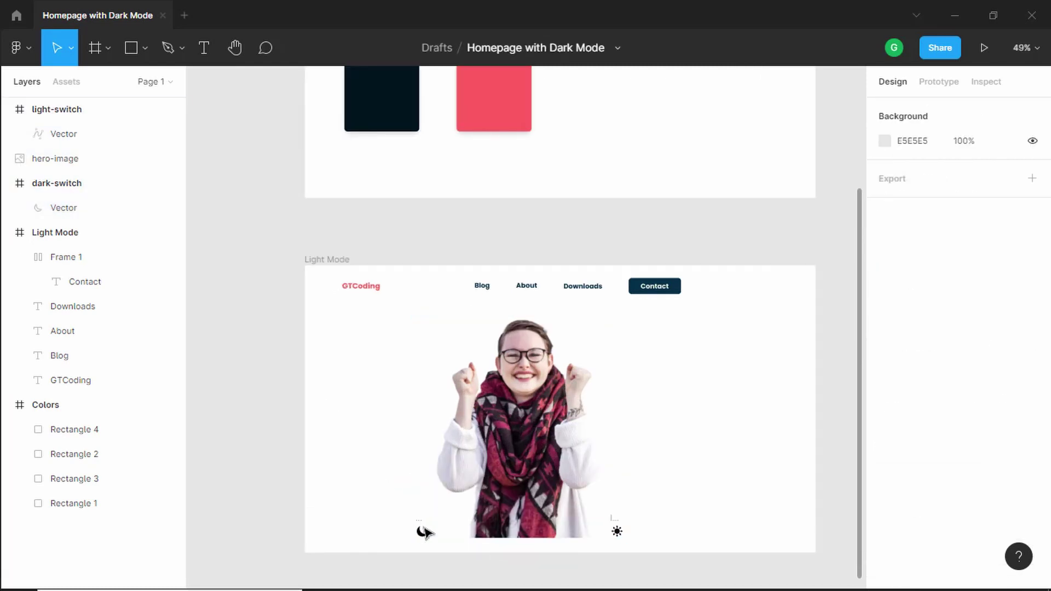
Move the dark-switch layer into the Light Mode frame and place the moon icon beside the Contact button.
left_click(76, 185)
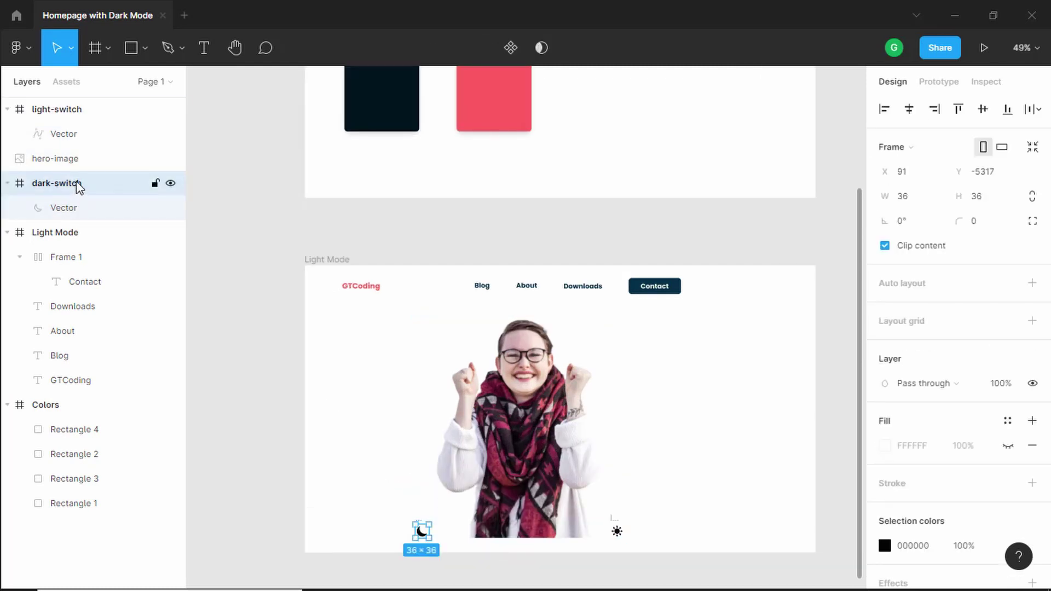
left_click_drag(80, 187, 82, 252)
left_click_drag(420, 533, 661, 367)
left_click_drag(688, 329, 699, 287)
Nudge the dark-switch icon 5 px away from the Contact button, to X 1048.
scroll(700, 293, "up", 3)
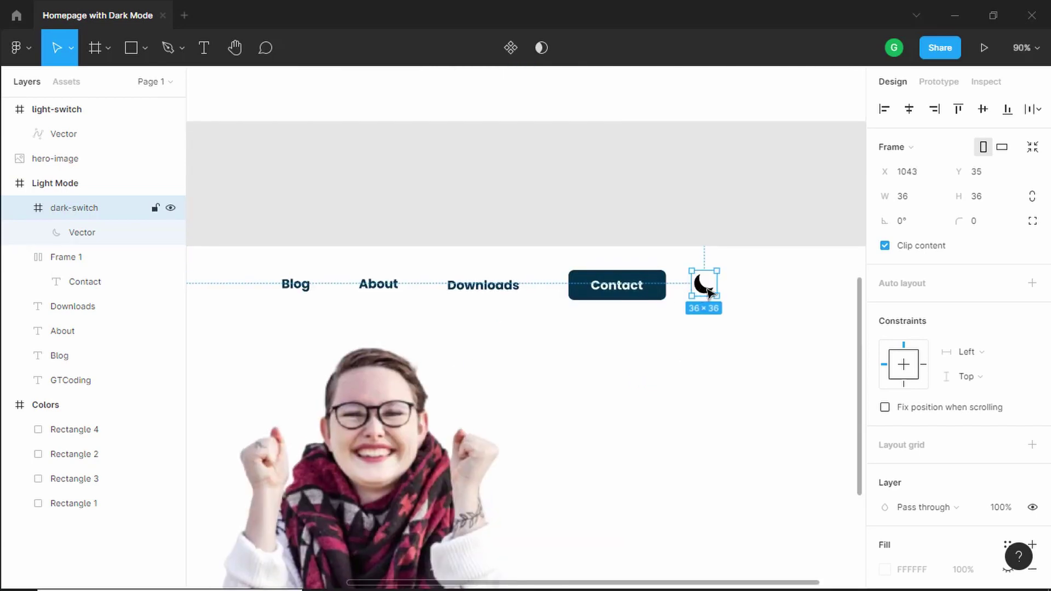
key("alt")
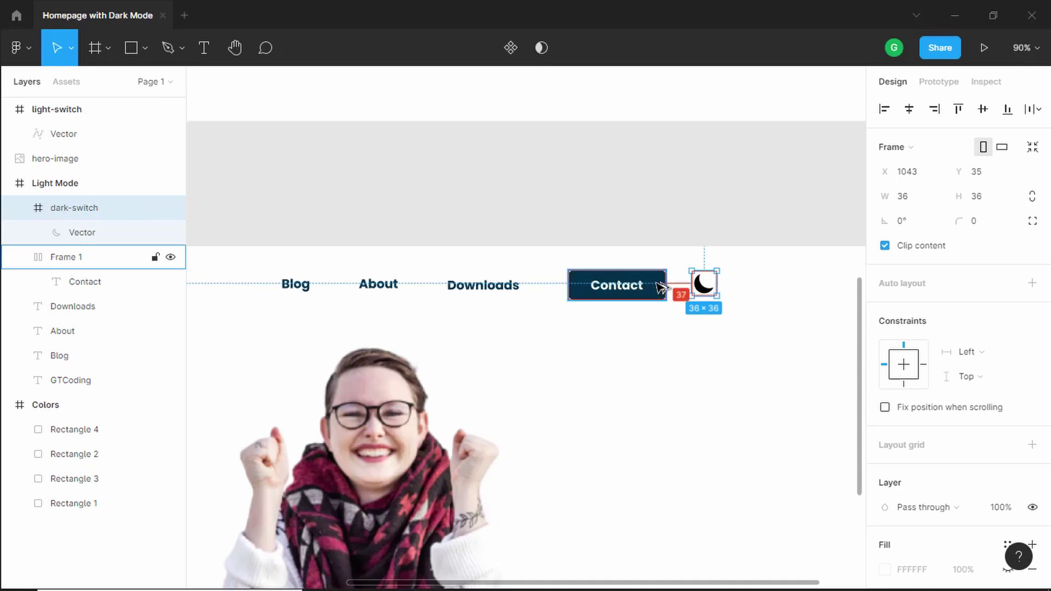
key("Right")
key("Right")
key("Right")
key("Right")
key("Right")
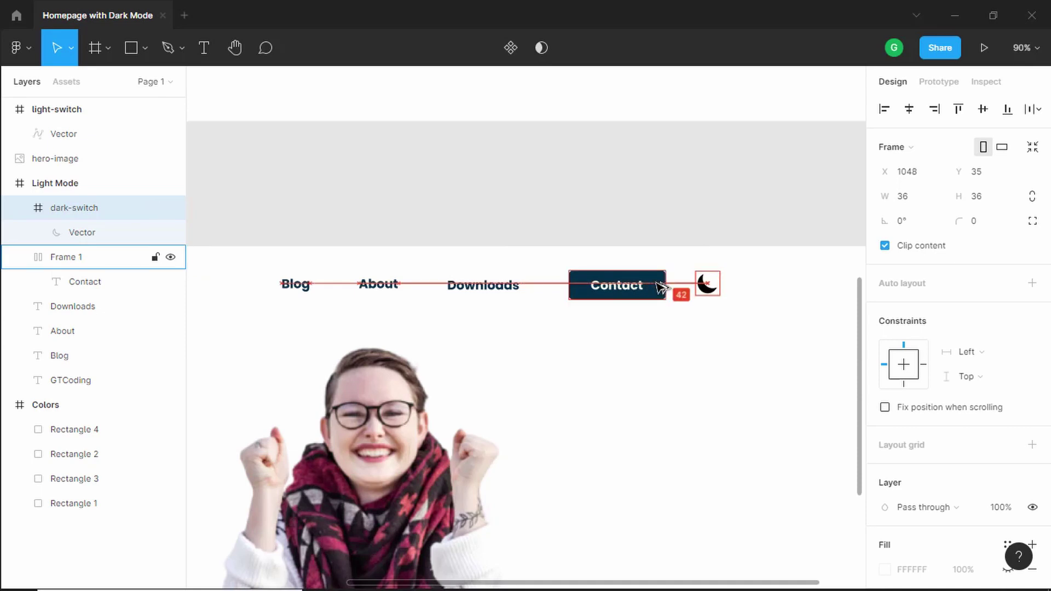
Place the light-switch icon over the moon icon at X 1048, Y 37, with its layer inside Light Mode above dark-switch.
left_click(57, 109)
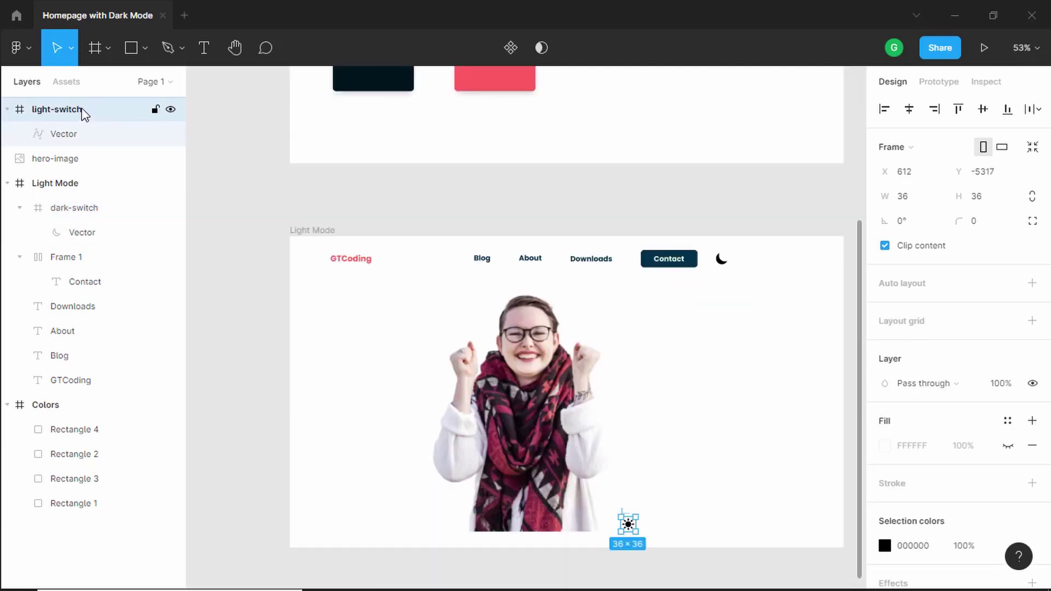
left_click_drag(82, 113, 101, 209)
left_click_drag(628, 524, 723, 261)
scroll(723, 261, "up", 5)
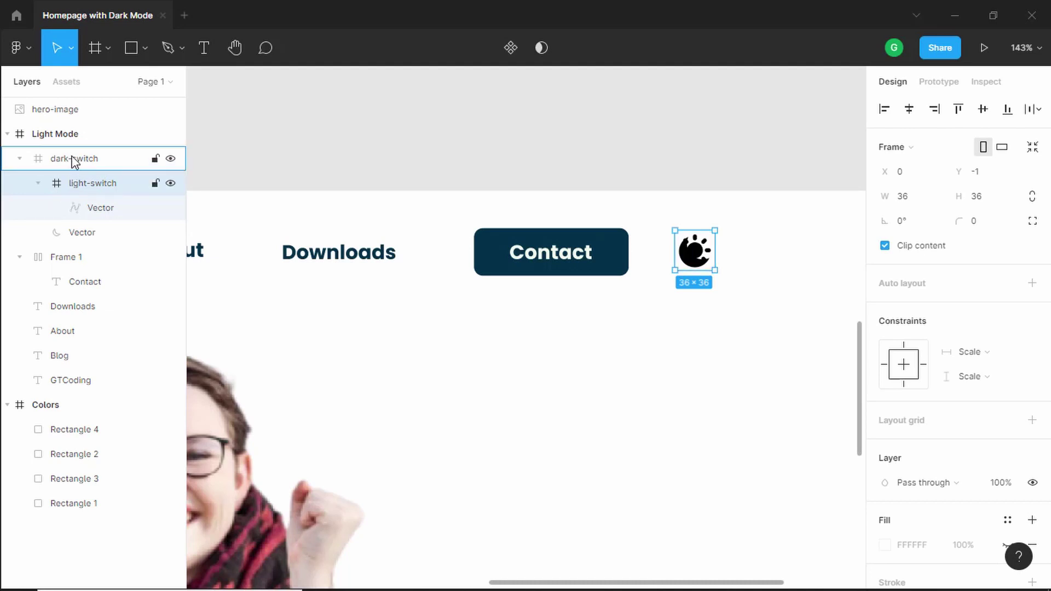
left_click_drag(75, 162, 75, 155)
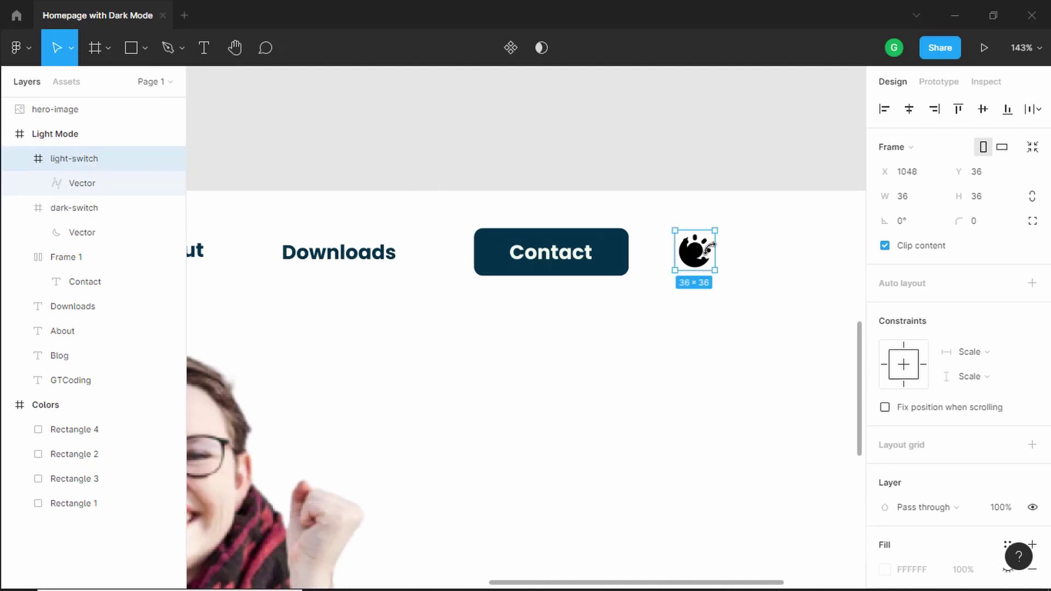
left_click_drag(702, 254, 701, 253)
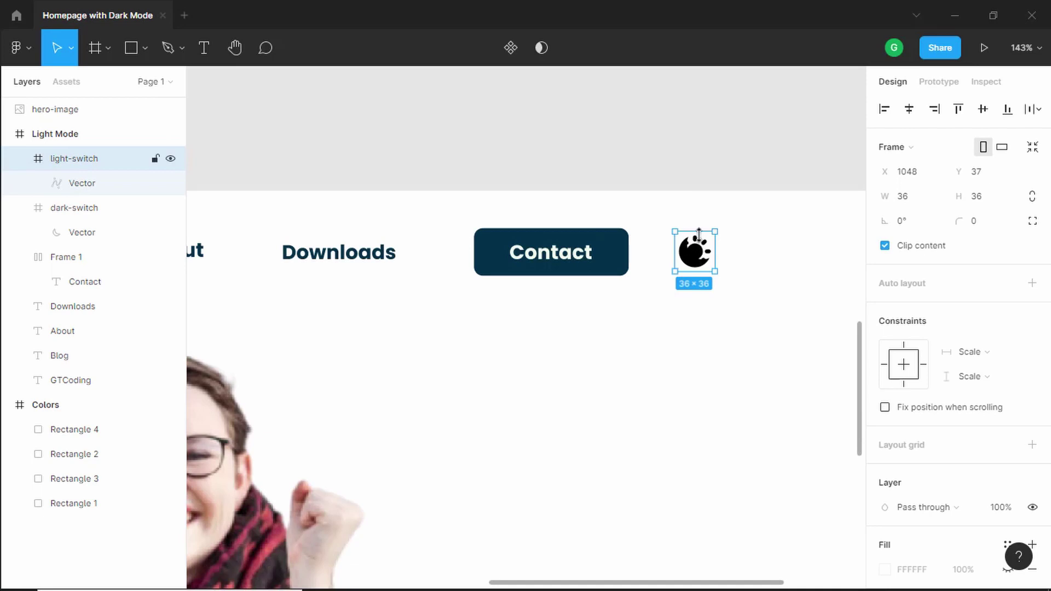
Set the opacity of the light-switch icon's black selection color to 0%.
scroll(990, 363, "down", 4)
left_click(964, 455)
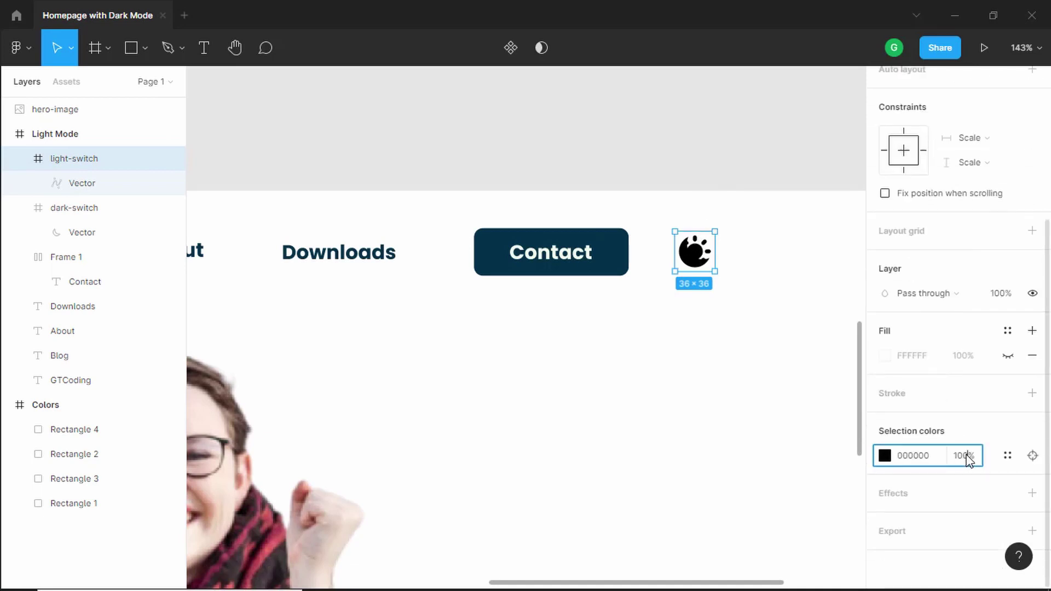
type("0")
key("Return")
scroll(990, 182, "up", 4)
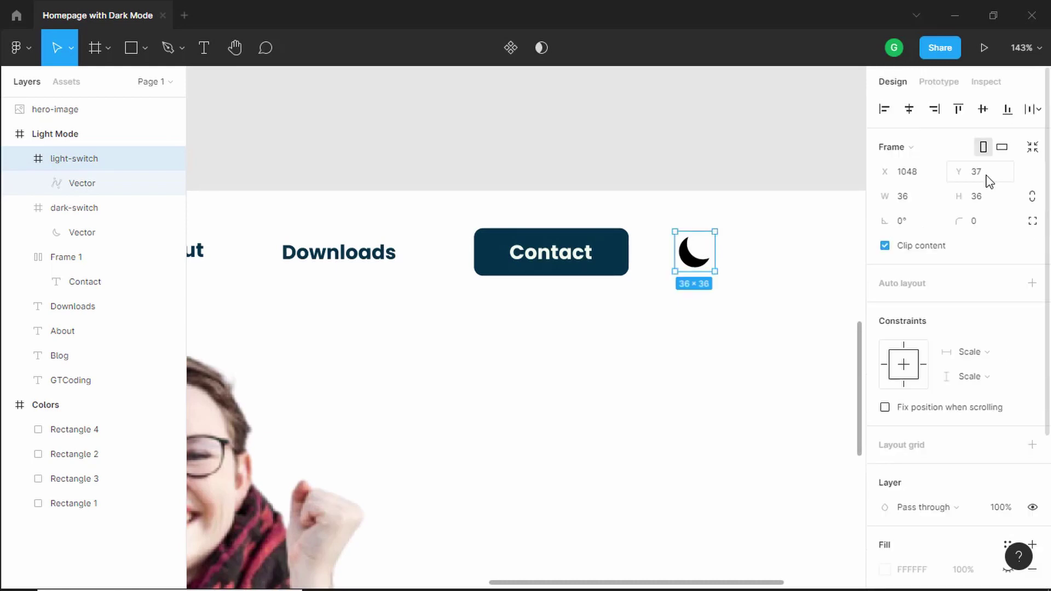
Set the light-switch icon's Y position to 21 and deselect it.
left_click(989, 170)
left_click(1007, 174)
key("Return")
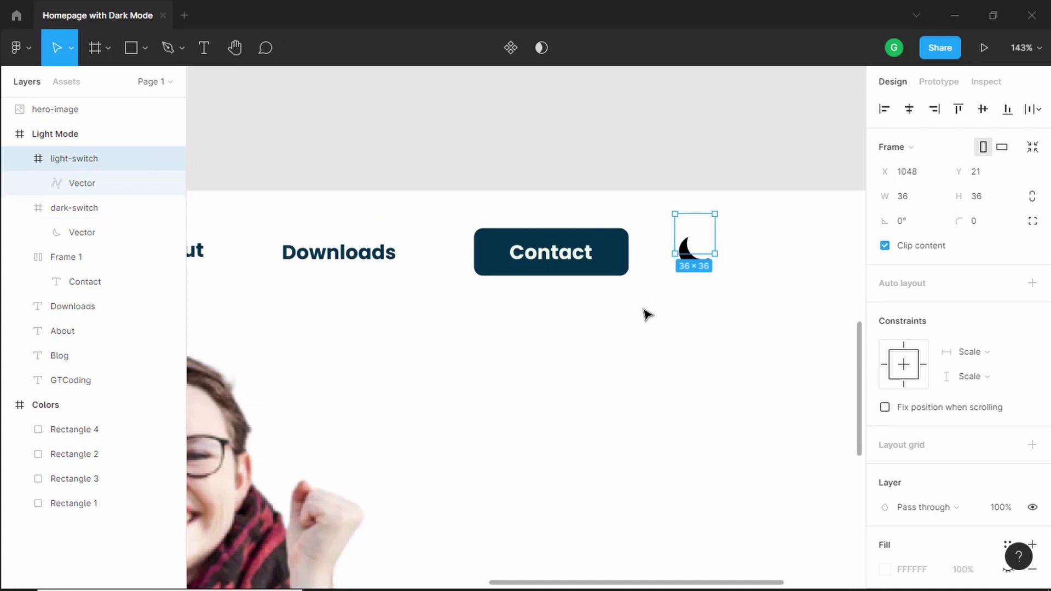
scroll(646, 314, "down", 3)
scroll(646, 314, "down", 4)
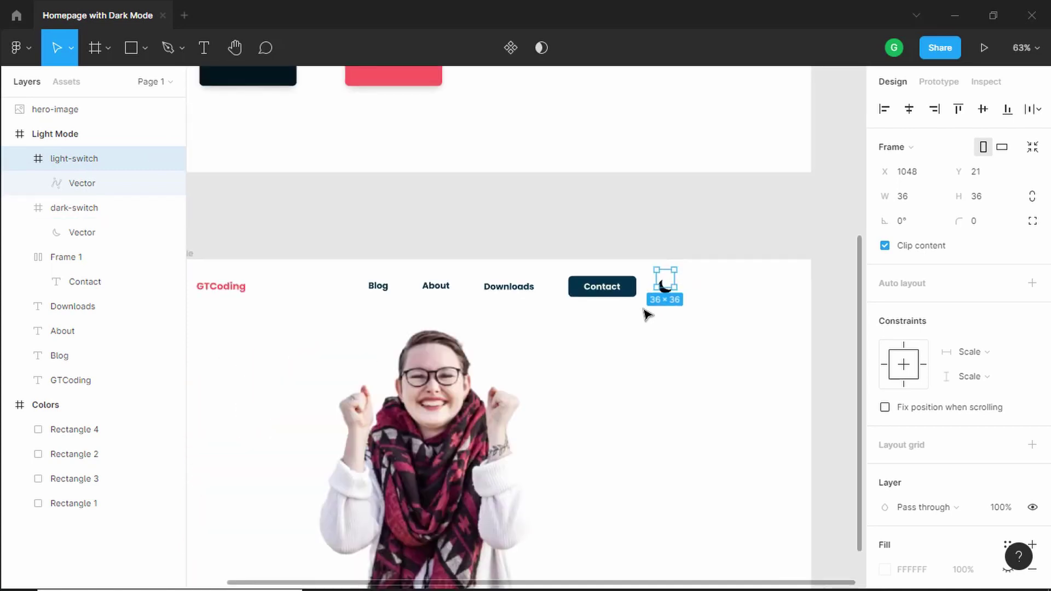
left_click(620, 250)
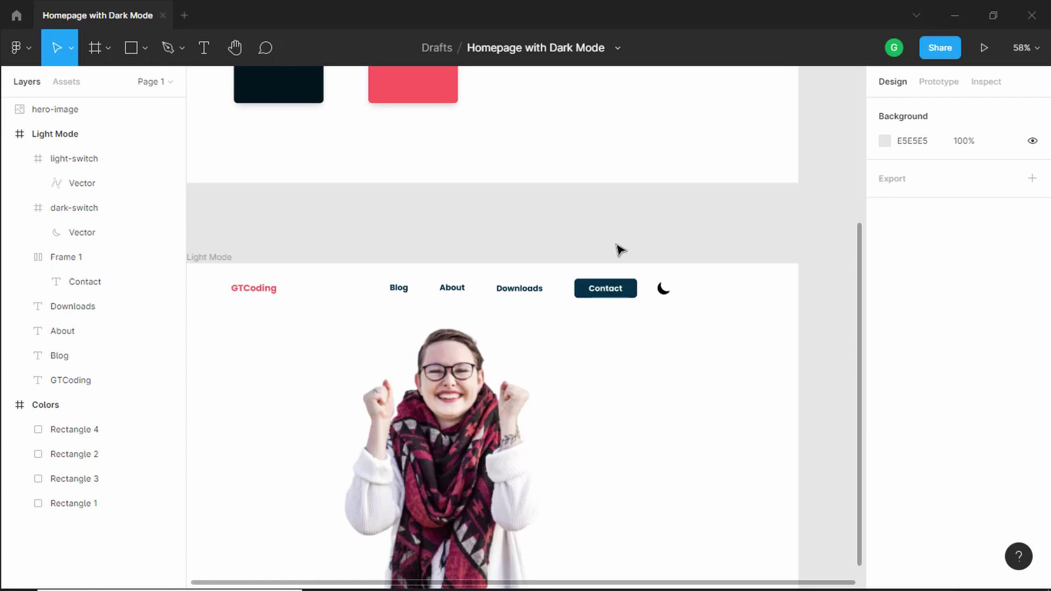
Recolor the dark-switch moon icon to 023047, sampled from the dark blue swatch, and deselect it.
left_click(664, 291)
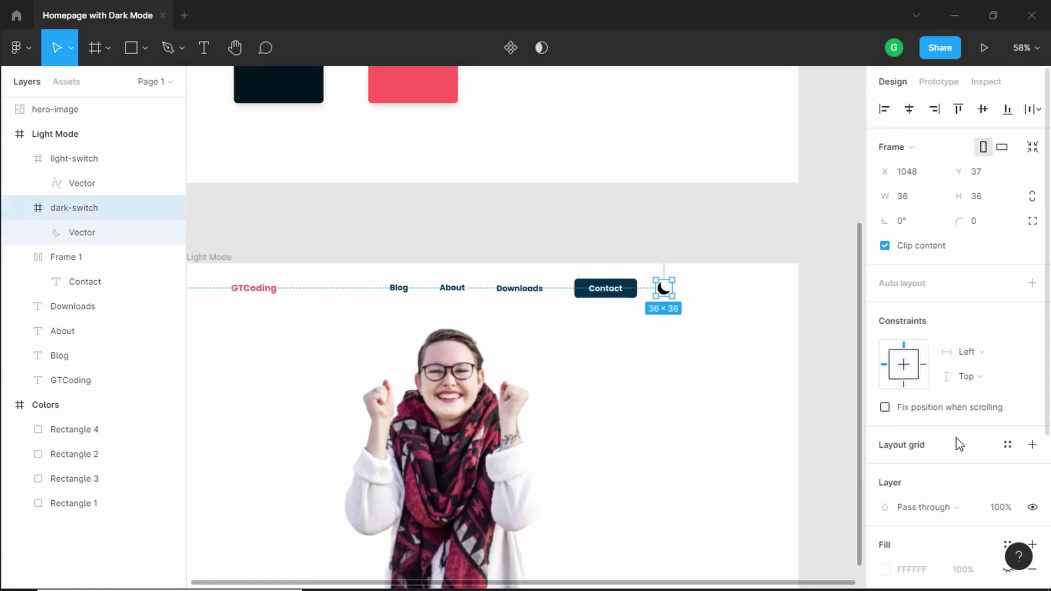
scroll(959, 444, "down", 4)
left_click(885, 457)
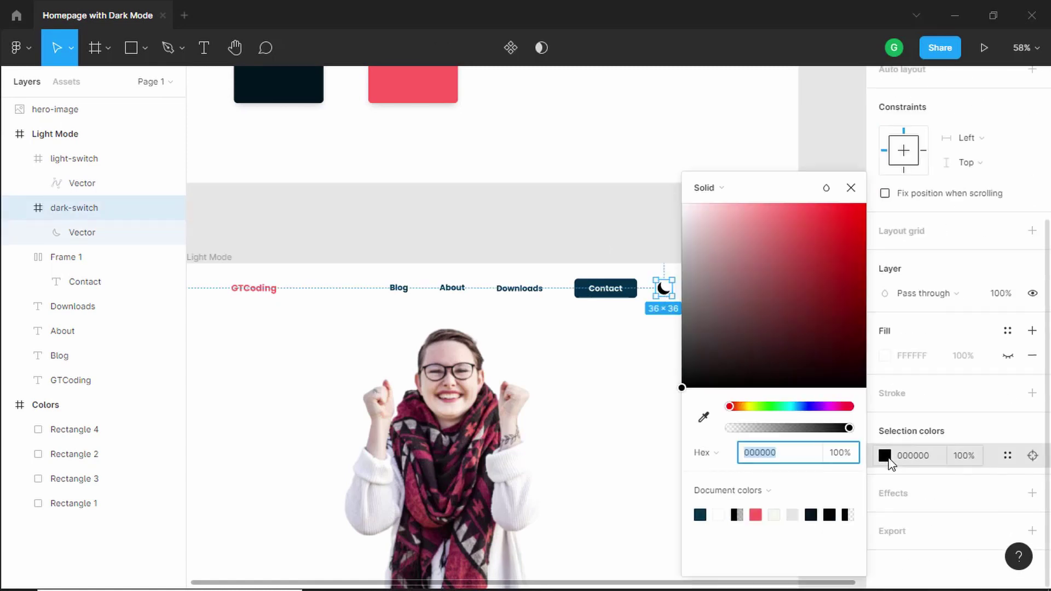
left_click(696, 409)
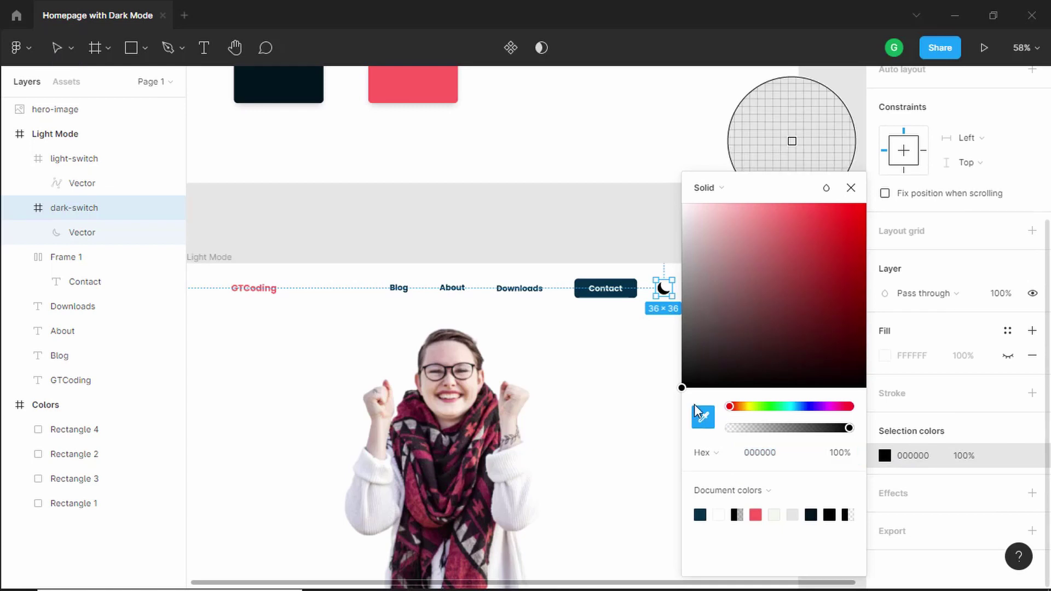
scroll(516, 223, "up", 5)
left_click(286, 176)
scroll(471, 349, "down", 5)
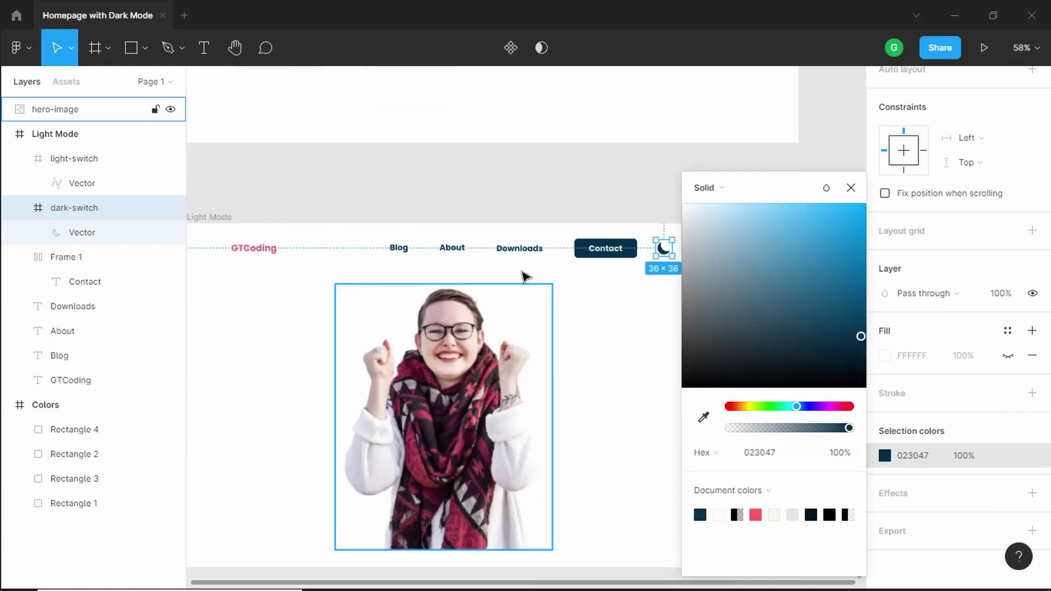
left_click(531, 207)
Group the Blog, About and Downloads links with the Contact button and name the group Menu Items.
left_click_drag(366, 200, 648, 279)
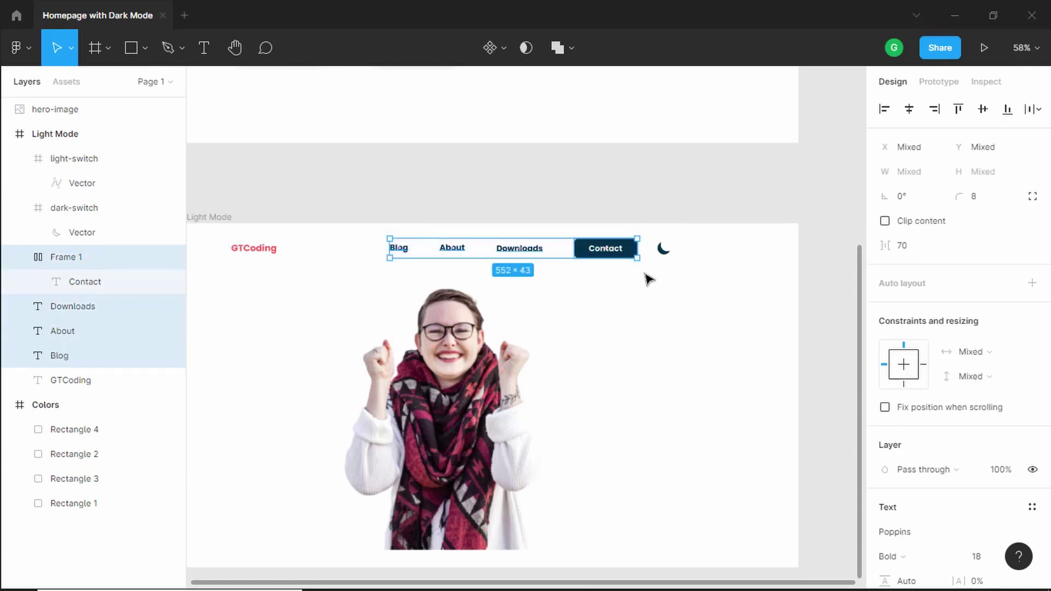
key("ctrl+g")
double_click(104, 261)
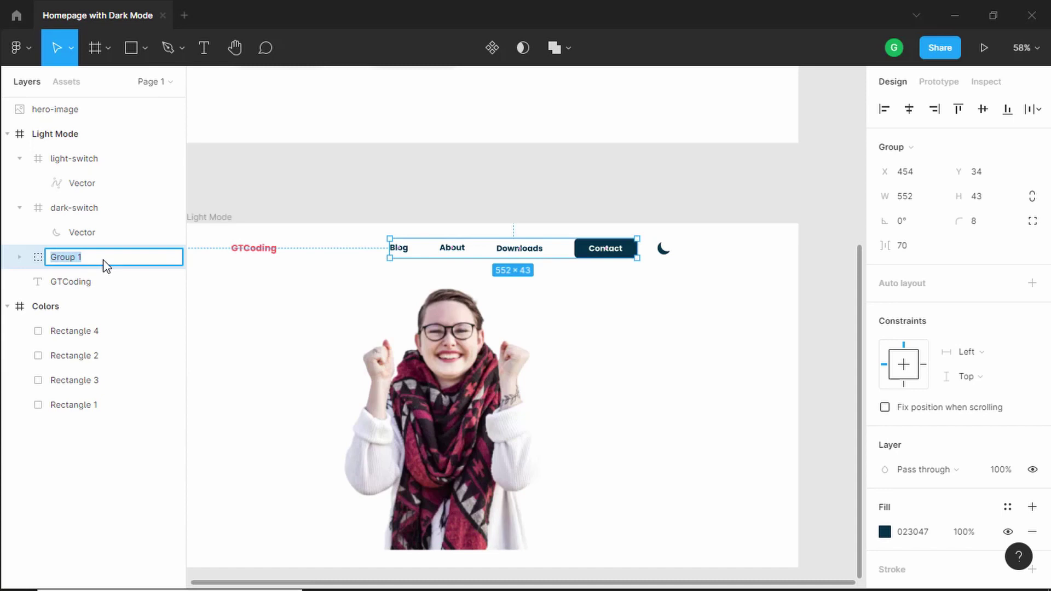
type("Menu Items")
key("Return")
Move the Menu Items group and both theme-switch icons toward the Light Mode frame's right edge, matching the logo's left margin.
left_click_drag(369, 190, 738, 281)
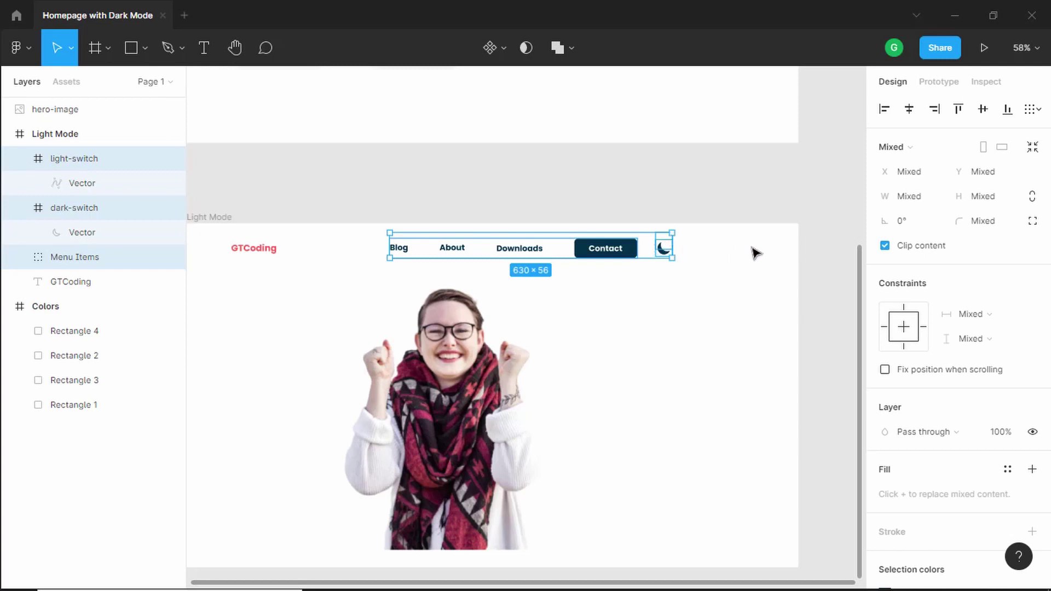
key("alt")
key("shift+Right")
key("shift+Right")
key("shift+Right")
key("shift+Right")
key("shift+Right")
key("shift+Right")
key("shift+Right")
key("shift+Right")
key("shift+Right")
key("shift+Right")
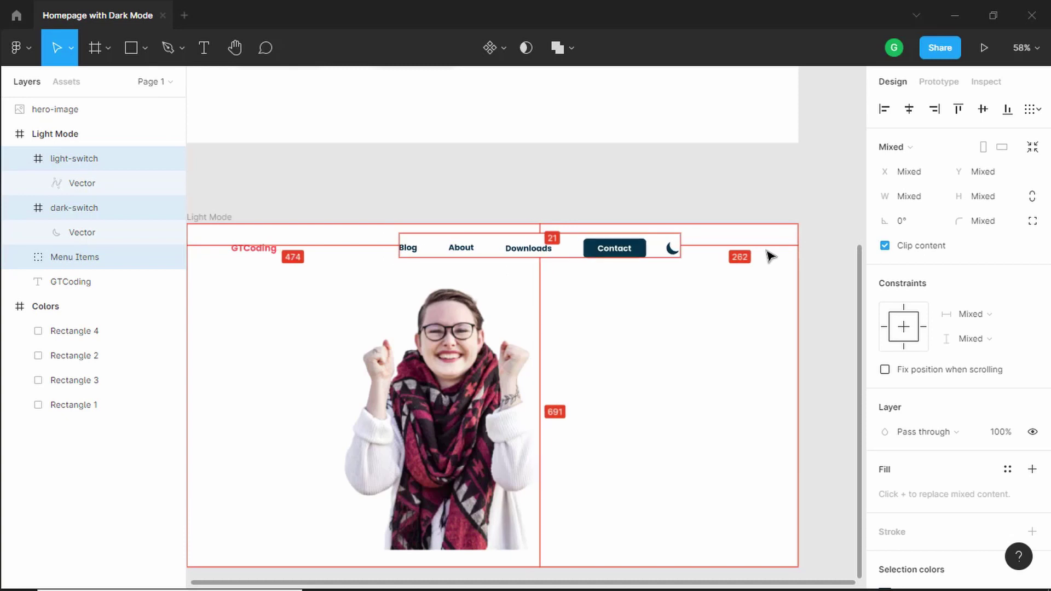
key("shift+Right")
key("shift+Right")
key("shift+Right")
key("shift+Right")
key("shift+Right")
key("shift+Right")
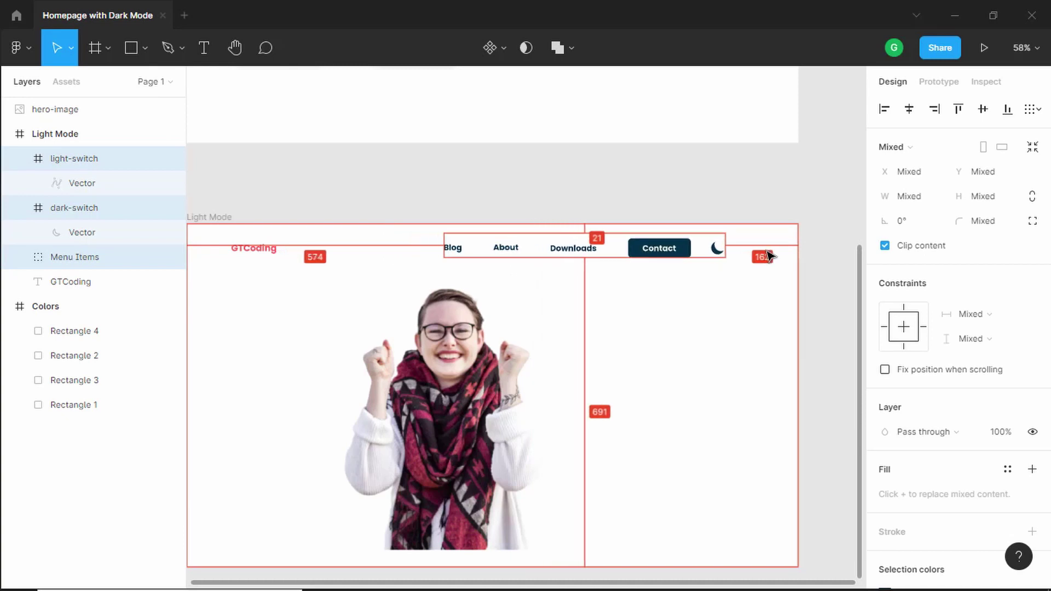
key("shift+Right")
key("shift+Right")
key("shift+Right")
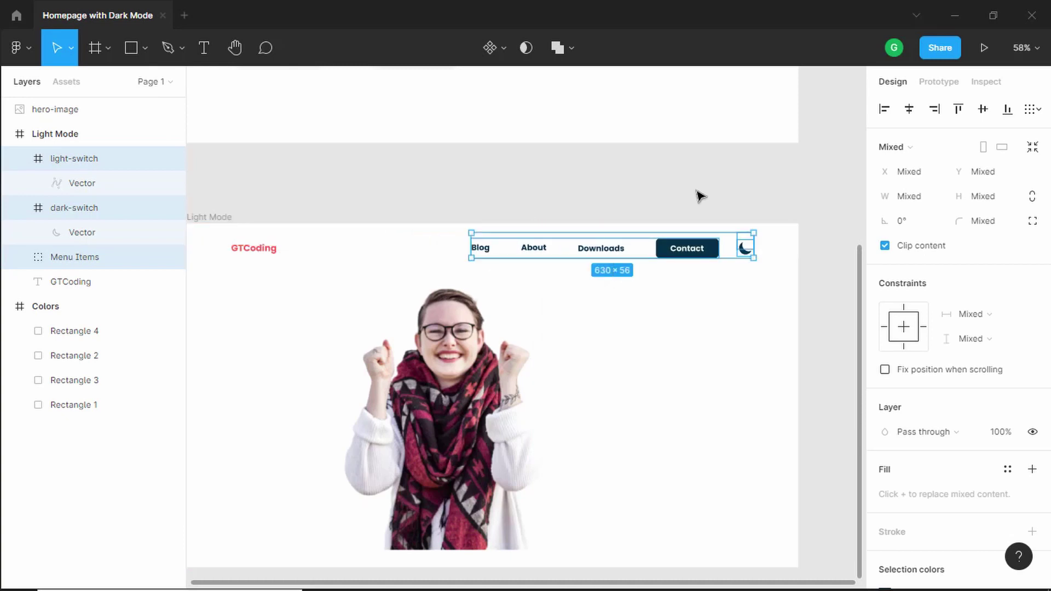
Put hero-image inside the Light Mode frame and place it along the bottom edge, right-aligned with the navigation bar.
left_click_drag(54, 111, 87, 159)
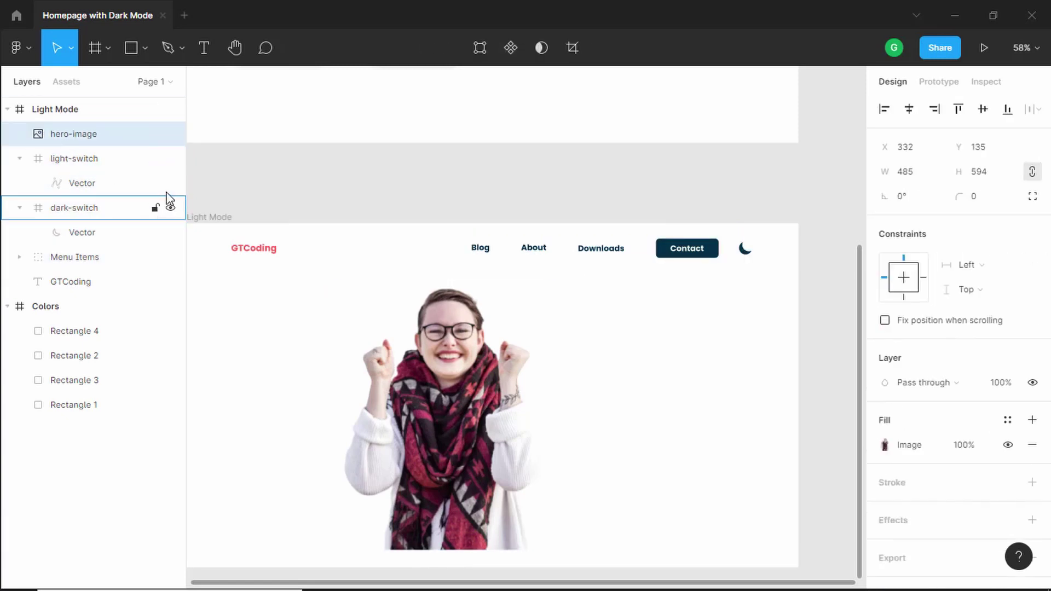
left_click_drag(419, 352, 622, 366)
left_click(495, 174)
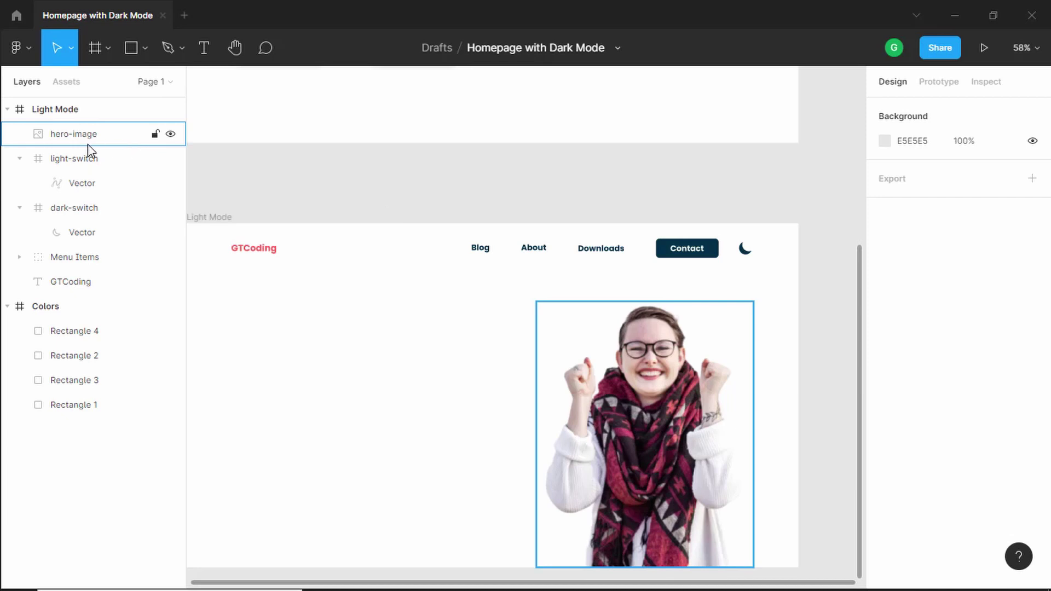
Duplicate the GTCoding logo text below itself and replace the copy's text with "Learn Web Design" and "For Absolutely Free" on two lines.
left_click(254, 249)
left_click_drag(254, 252, 255, 330)
double_click(255, 329)
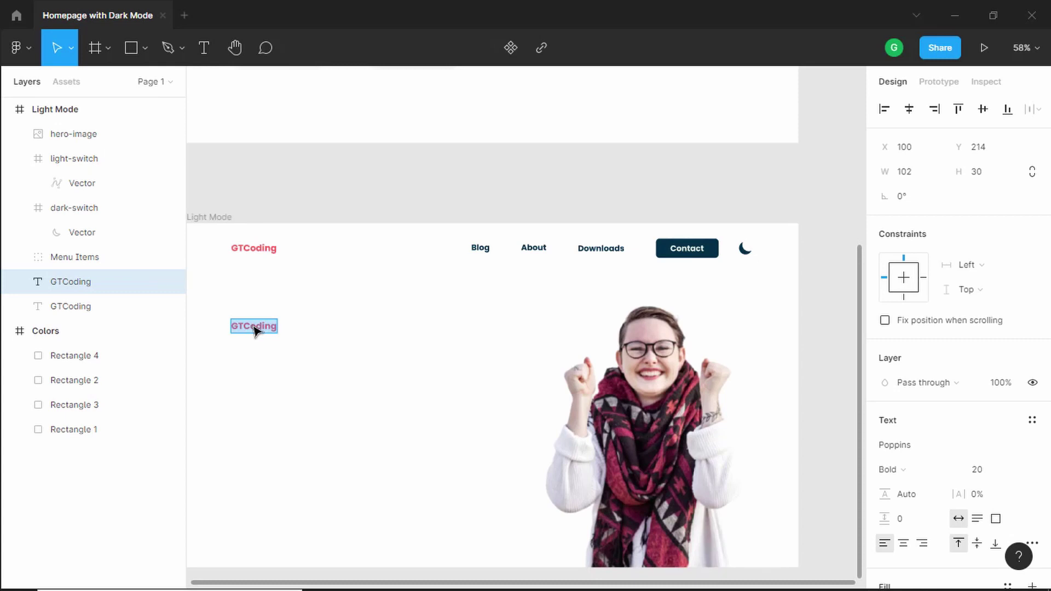
type("Learn Web Design")
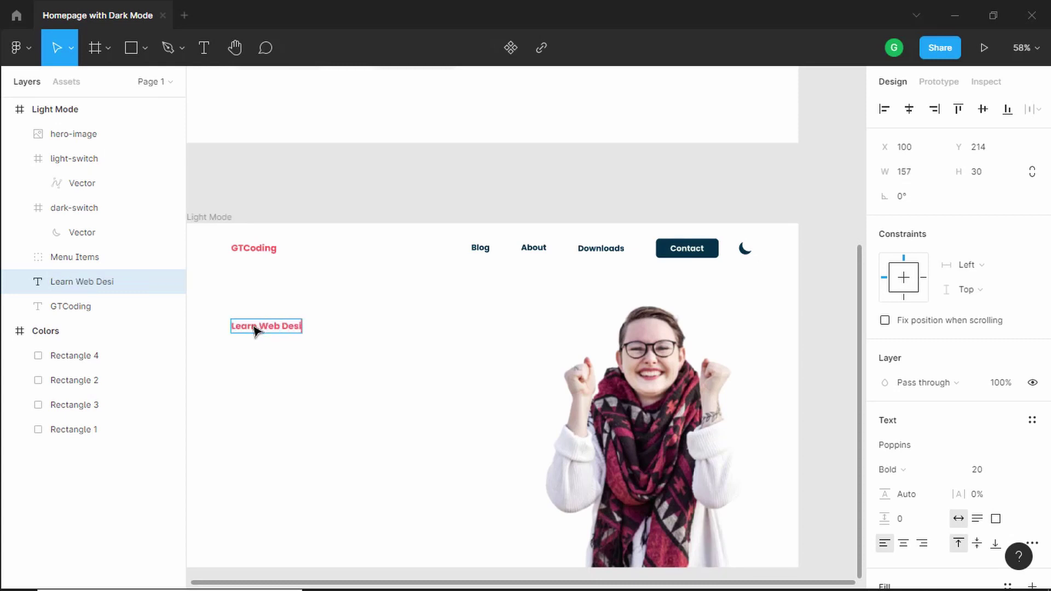
key("Return")
type("For Abosu")
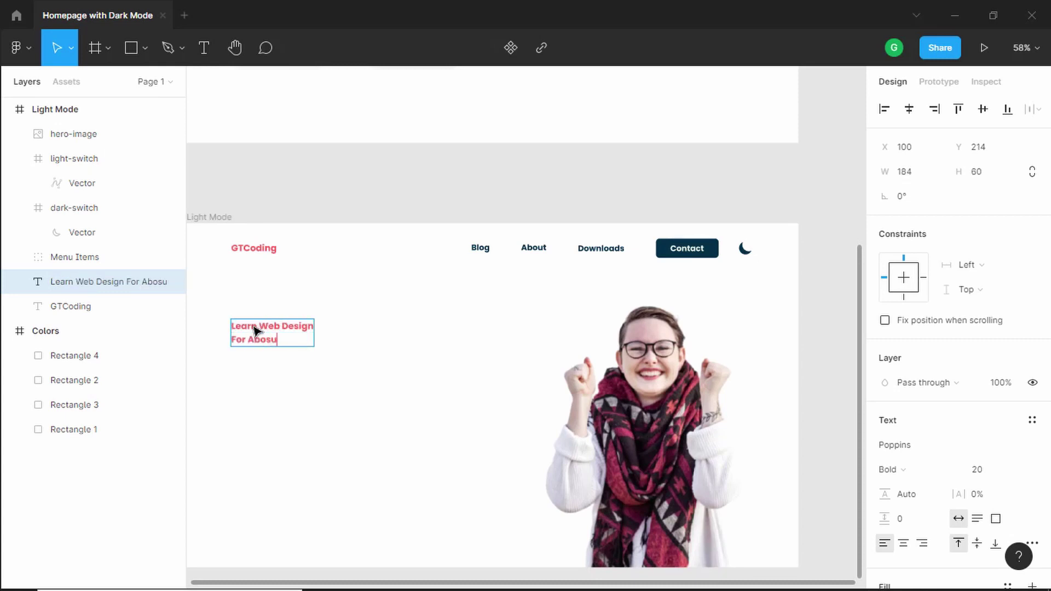
key("BackSpace")
key("BackSpace")
key("BackSpace")
type("solutely Free")
key("Escape")
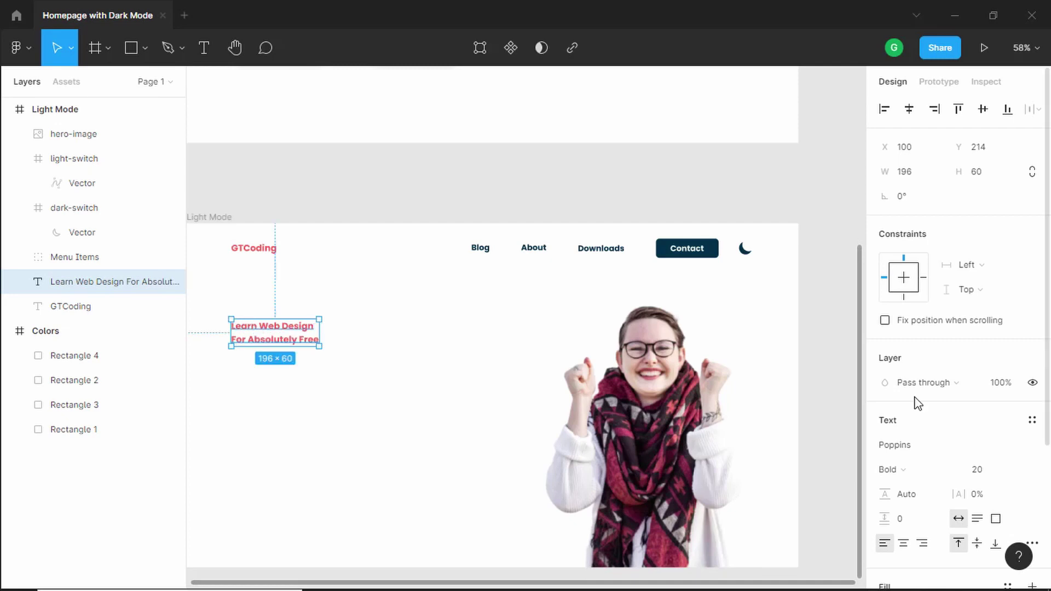
Set the heading's font size to 60 and its line height to 120%.
left_click(996, 476)
key("Return")
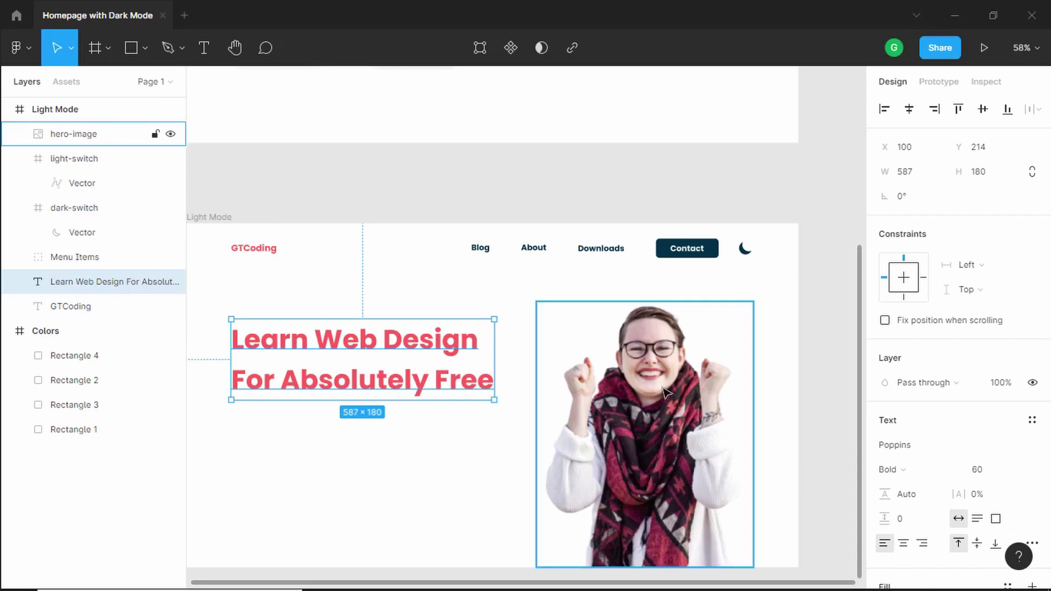
left_click(926, 498)
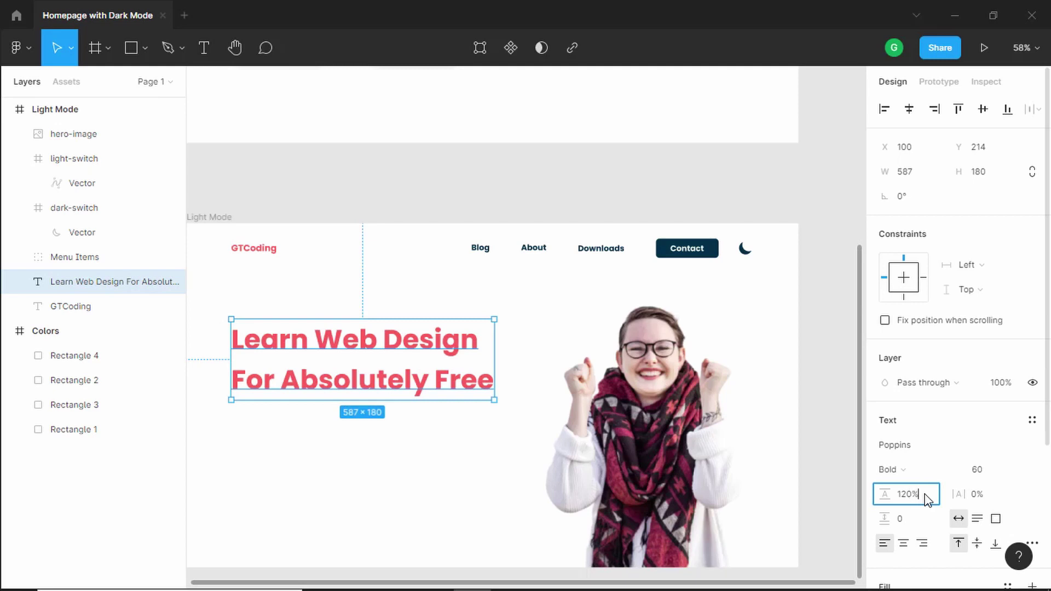
type("120%")
key("Return")
Recolor the heading to 023047, sampled from the dark blue swatch in the Colors frame, and deselect it.
scroll(1008, 431, "down", 3)
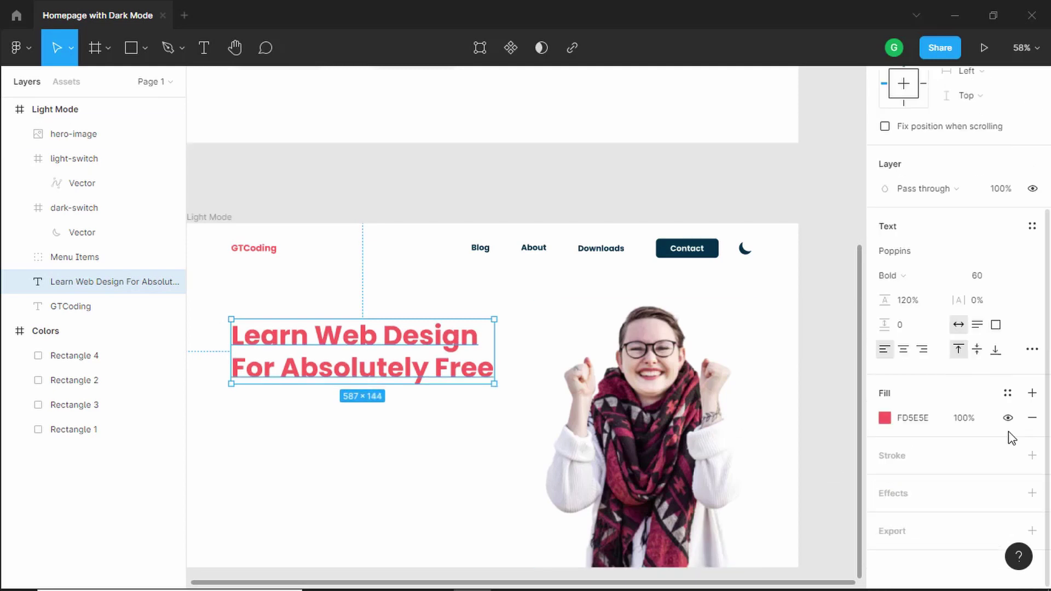
left_click(885, 418)
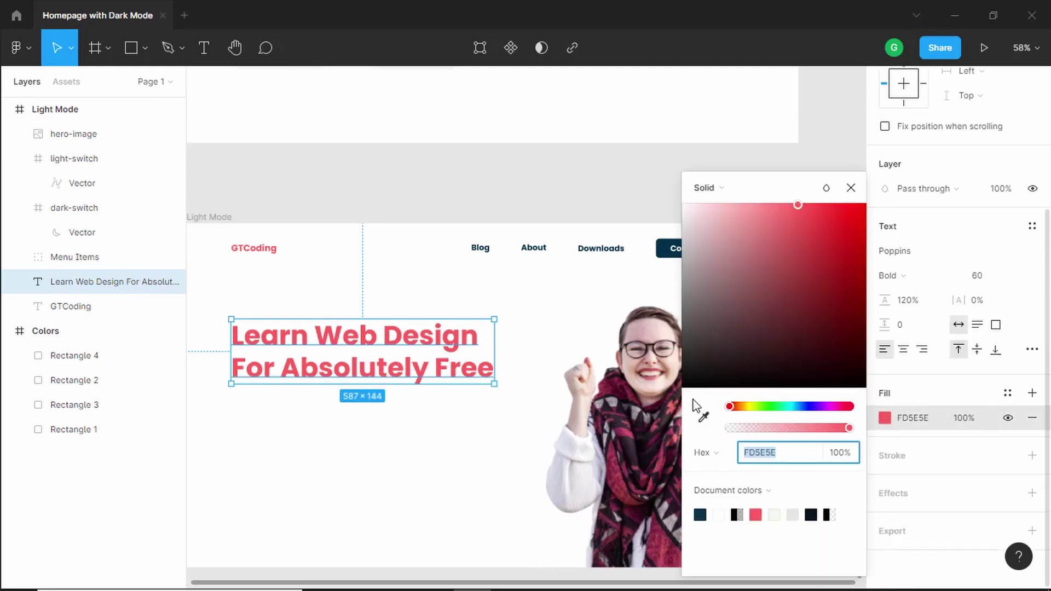
left_click(702, 415)
scroll(478, 329, "up", 1)
scroll(478, 329, "up", 5)
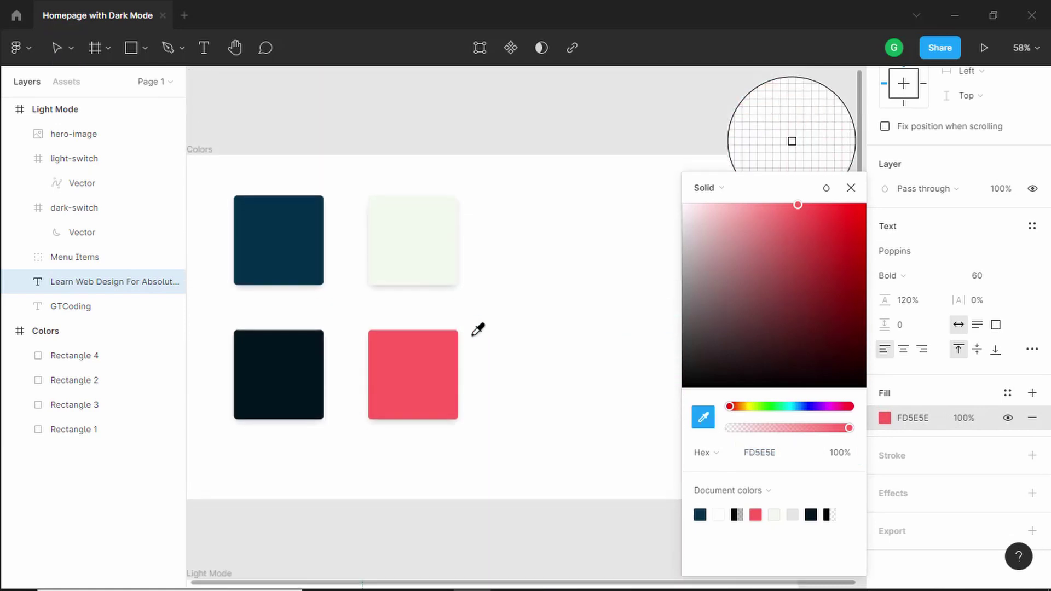
scroll(478, 329, "down", 2)
left_click(299, 166)
scroll(447, 294, "down", 6)
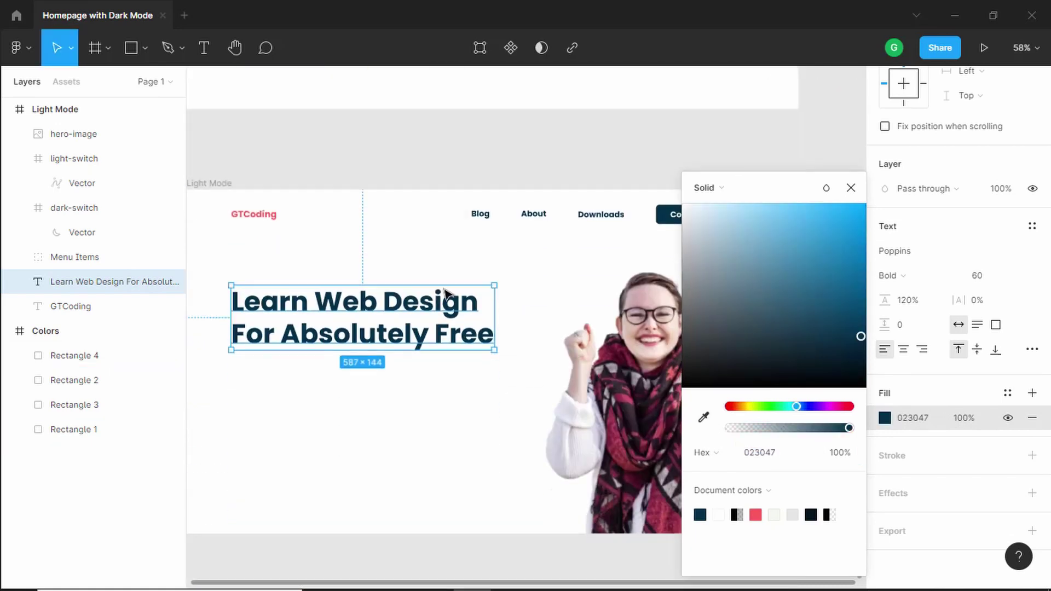
left_click(378, 346)
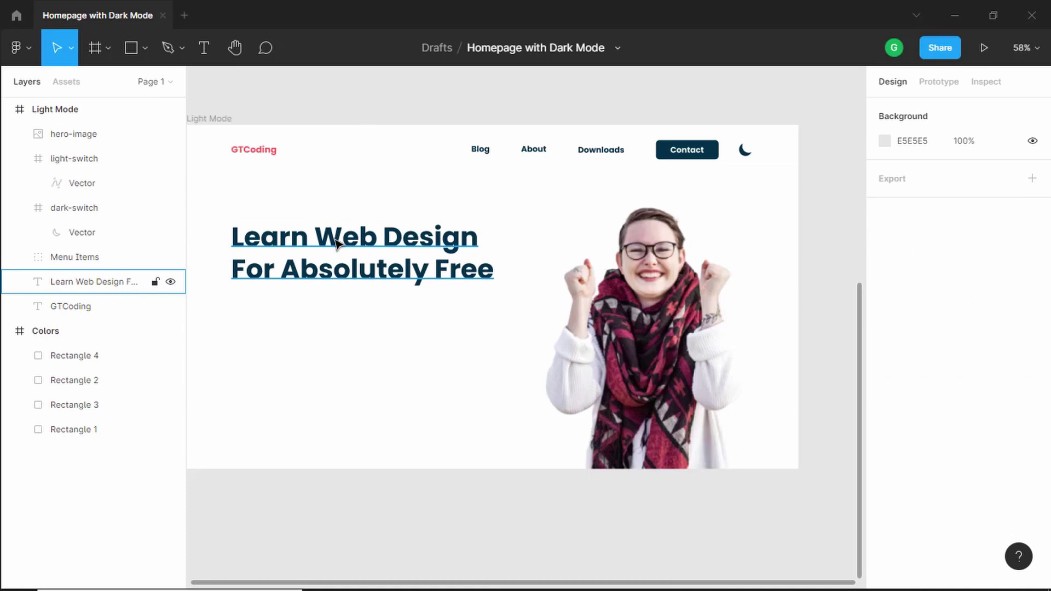
Duplicate the heading directly below itself and set the copy to font size 20 and Regular weight.
left_click_drag(338, 242, 340, 313)
key("Return")
left_click(995, 476)
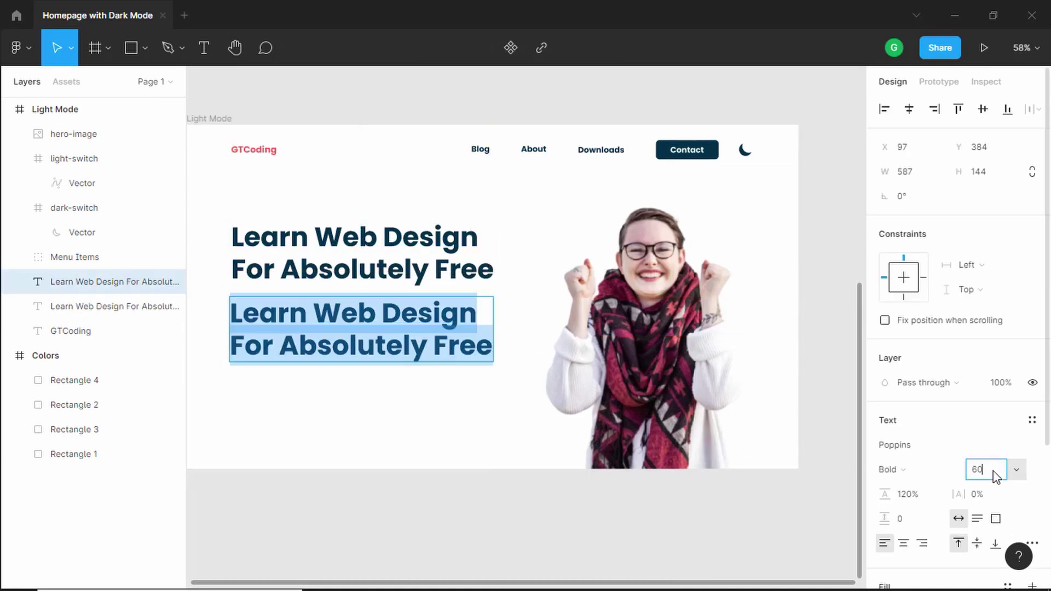
type("20")
key("Return")
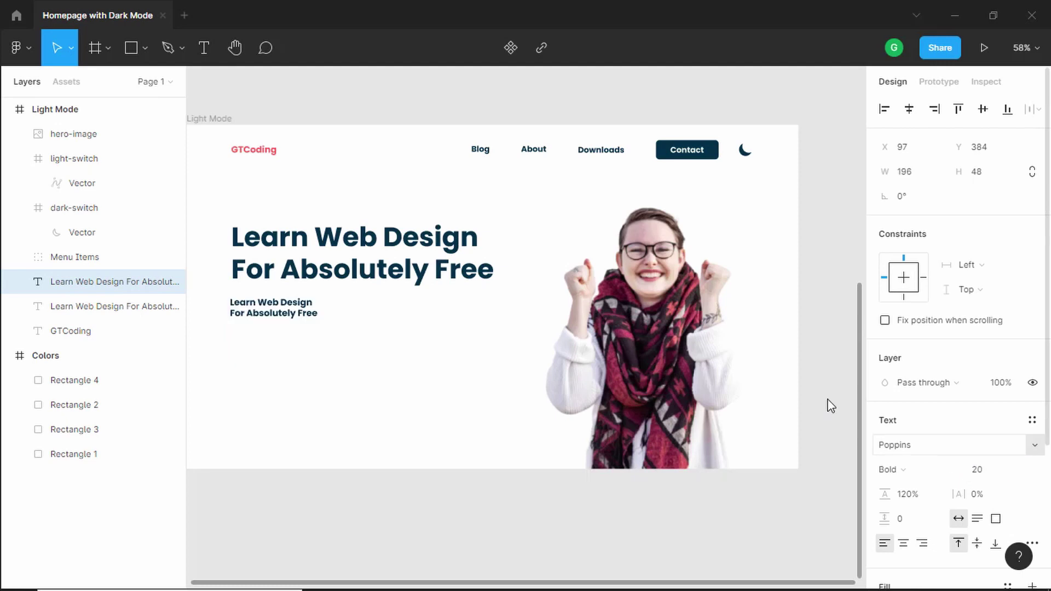
left_click(914, 467)
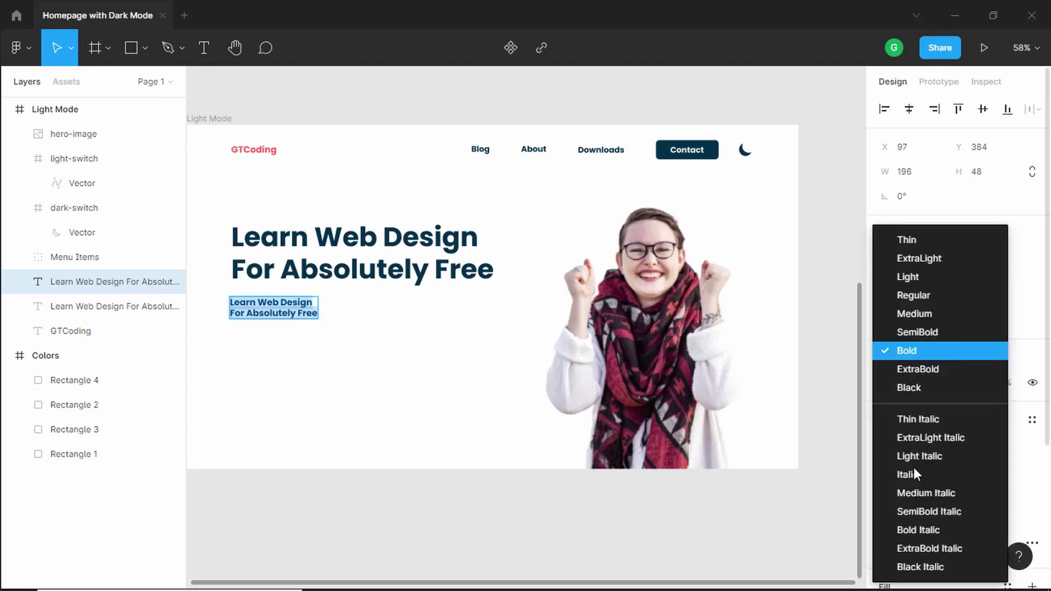
left_click(927, 295)
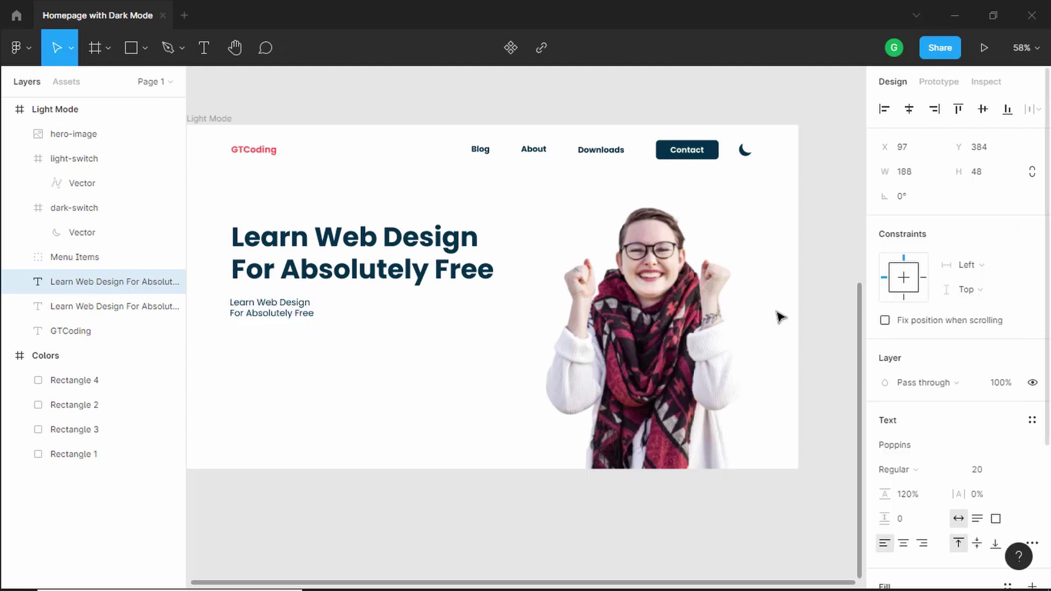
Switch to the browser page, copy "In this free course, you will learn the basics of designing a website from scratch.", and return to Figma.
key("alt+Tab")
key("alt+Tab")
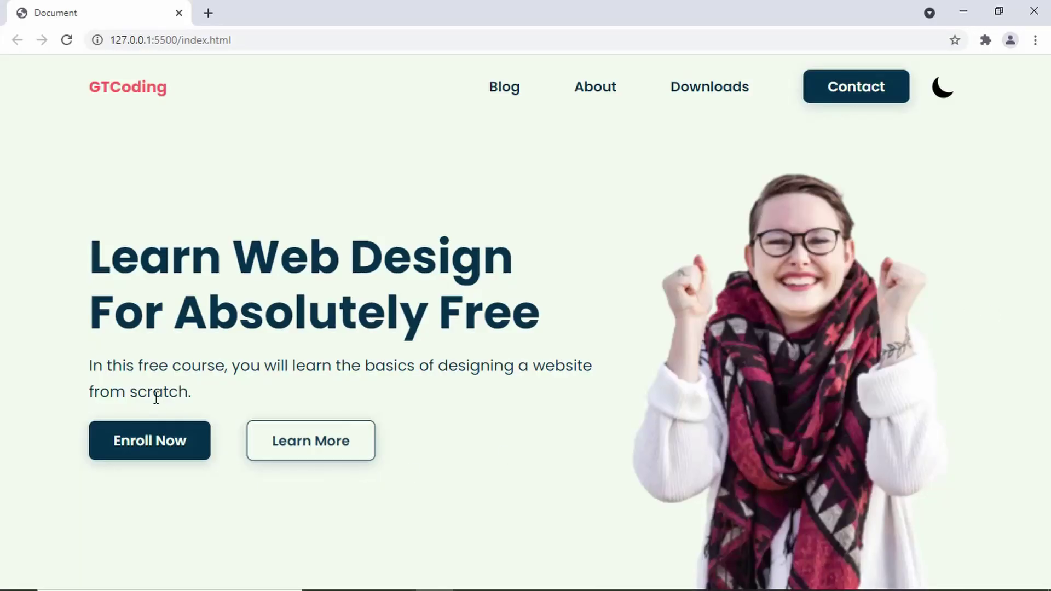
left_click_drag(199, 393, 58, 355)
key("ctrl+c")
key("alt+Tab")
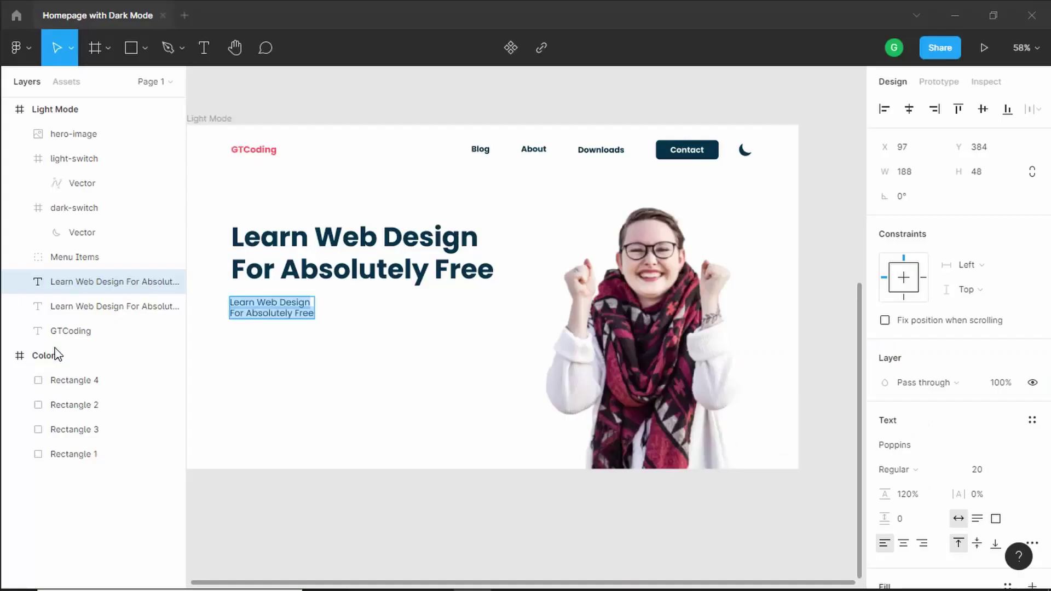
Replace the small duplicated text with the copied course sentence, breaking the line before "website".
key("ctrl+v")
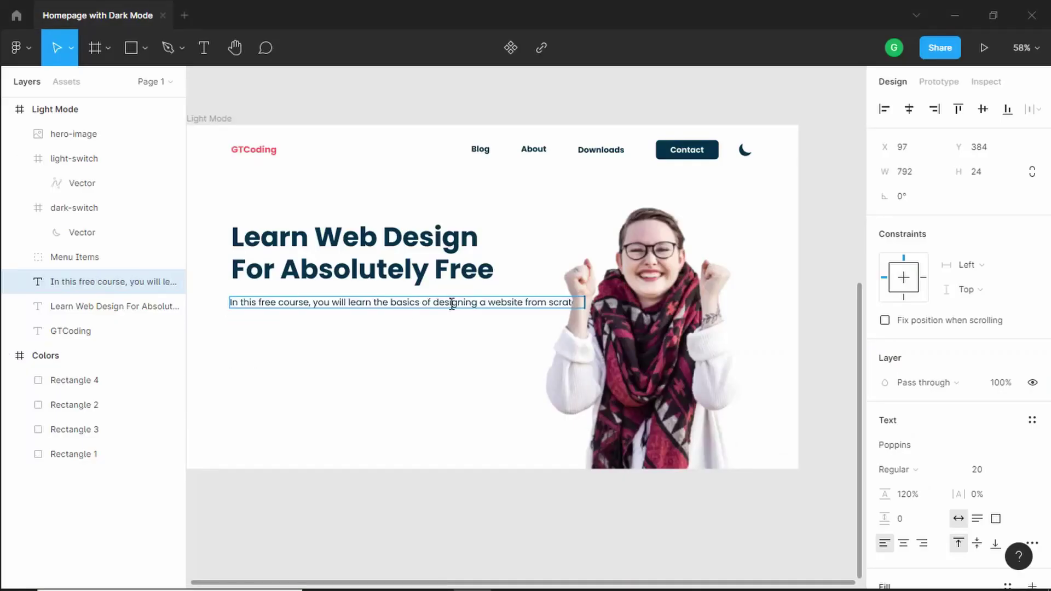
left_click(489, 304)
key("Return")
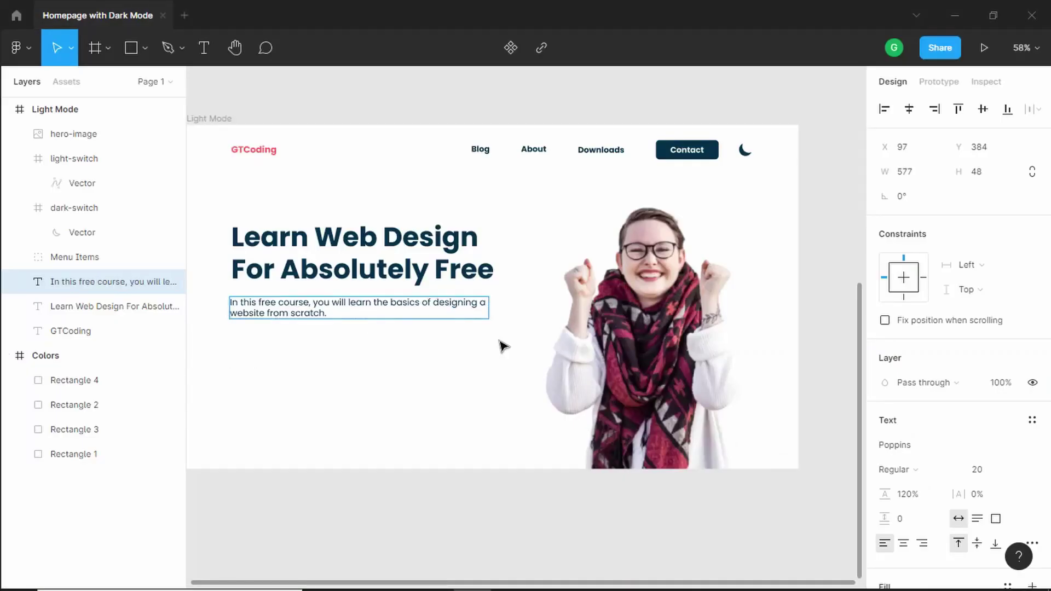
key("Escape")
Set the course paragraph's line height to 170% and deselect it.
left_click(909, 494)
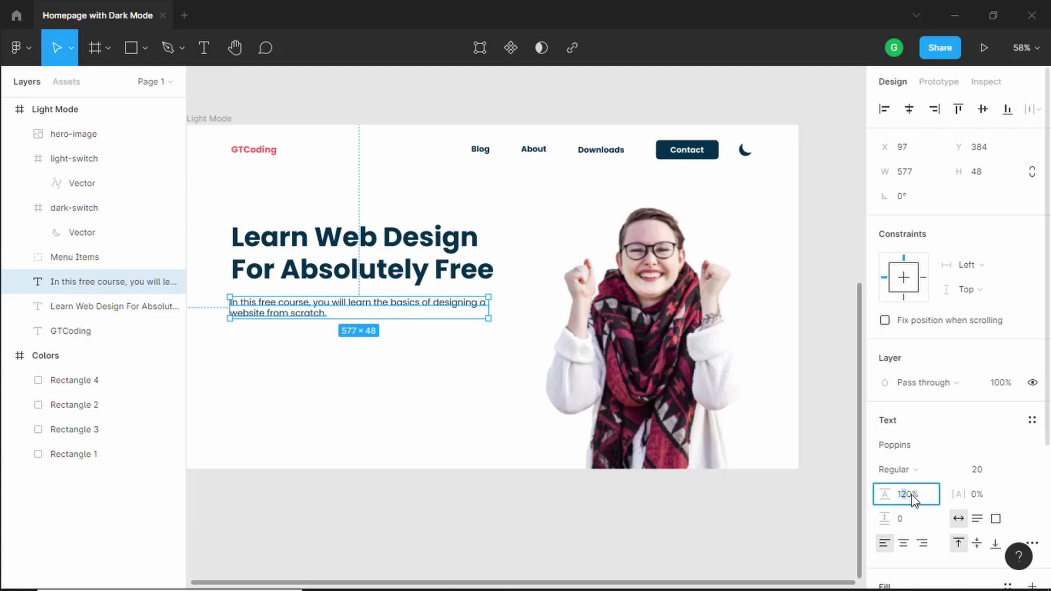
type("7")
key("Return")
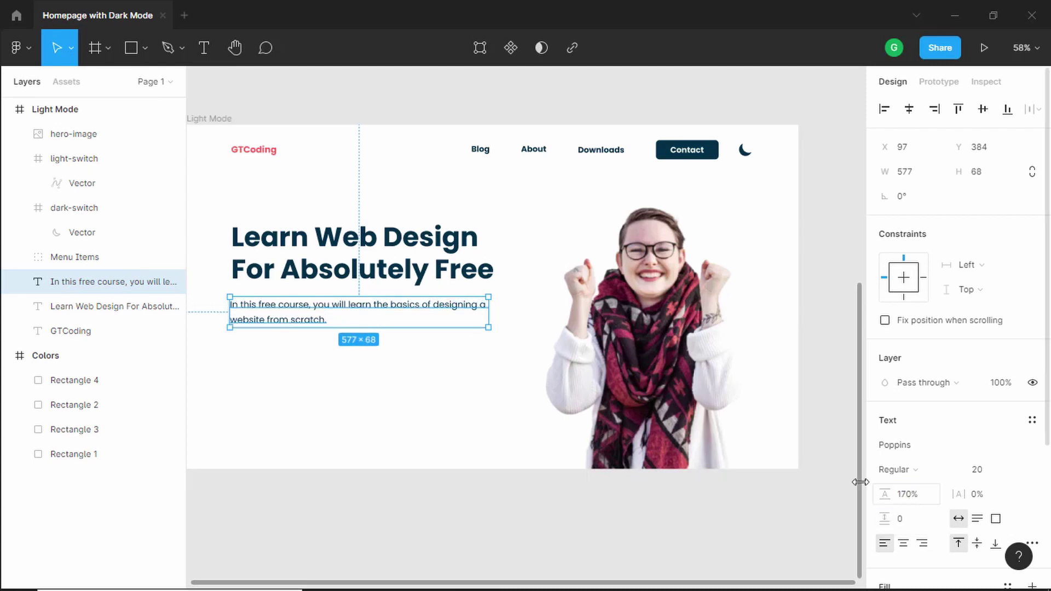
left_click(288, 372)
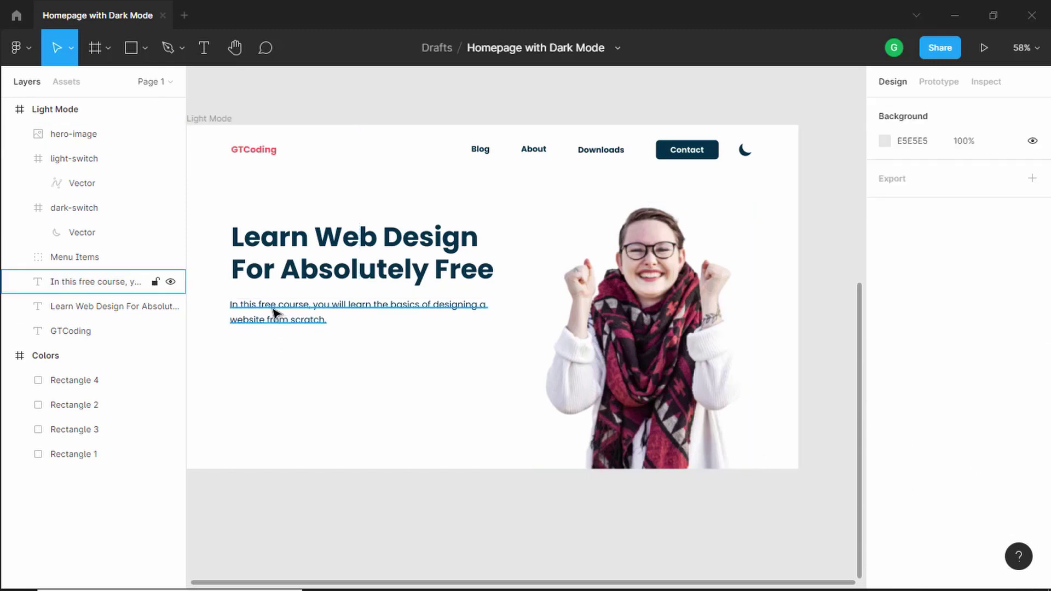
Align the course paragraph's left edge with the heading at X 100.
left_click(277, 314)
left_click_drag(277, 314, 277, 310)
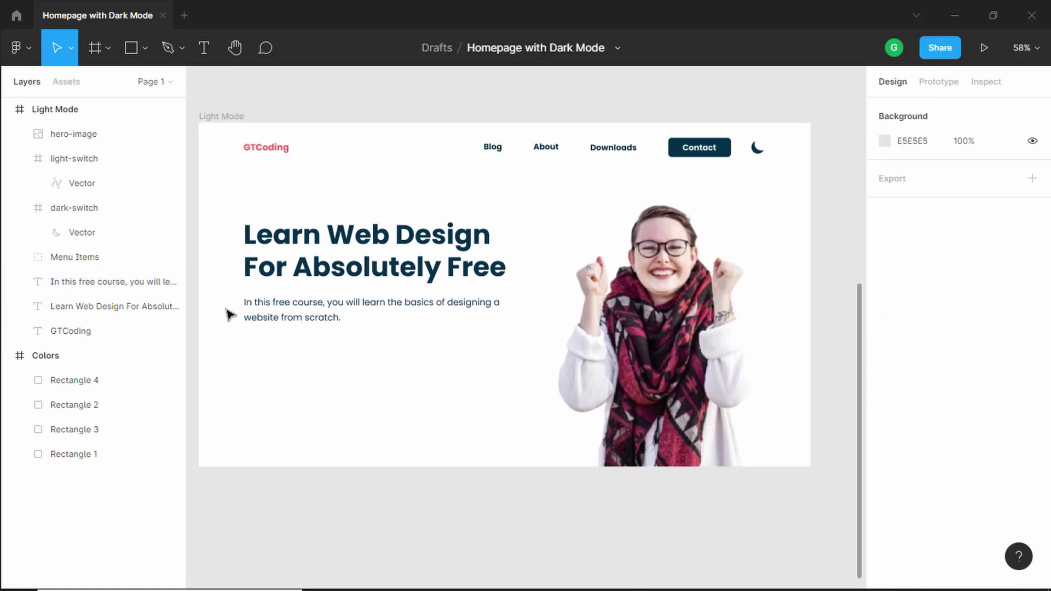
left_click(258, 305)
key("alt")
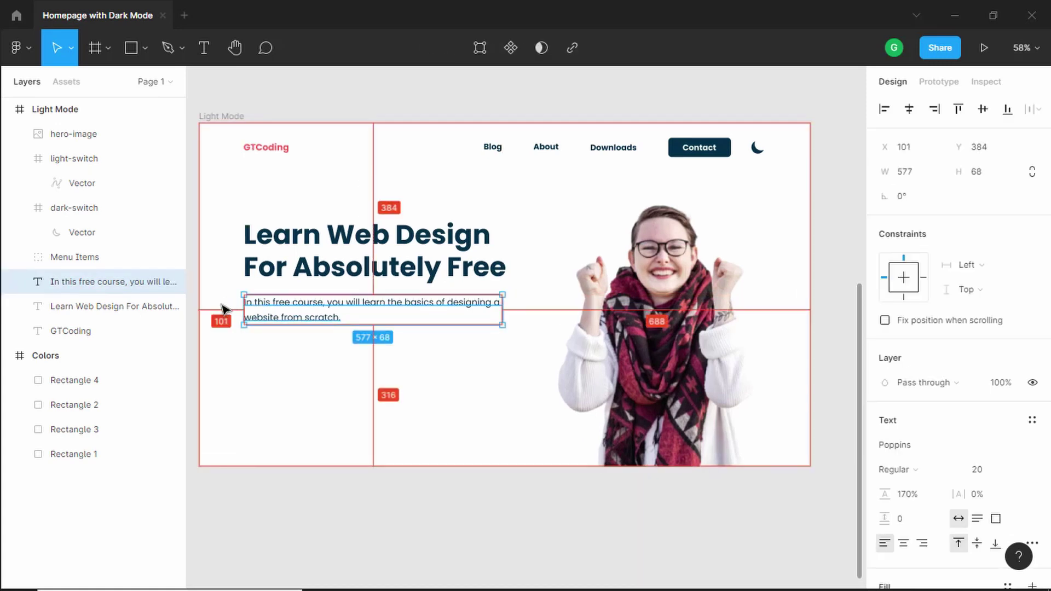
key("alt")
Move the course paragraph up to Y 376, closer to the heading.
mouse_move(335, 277)
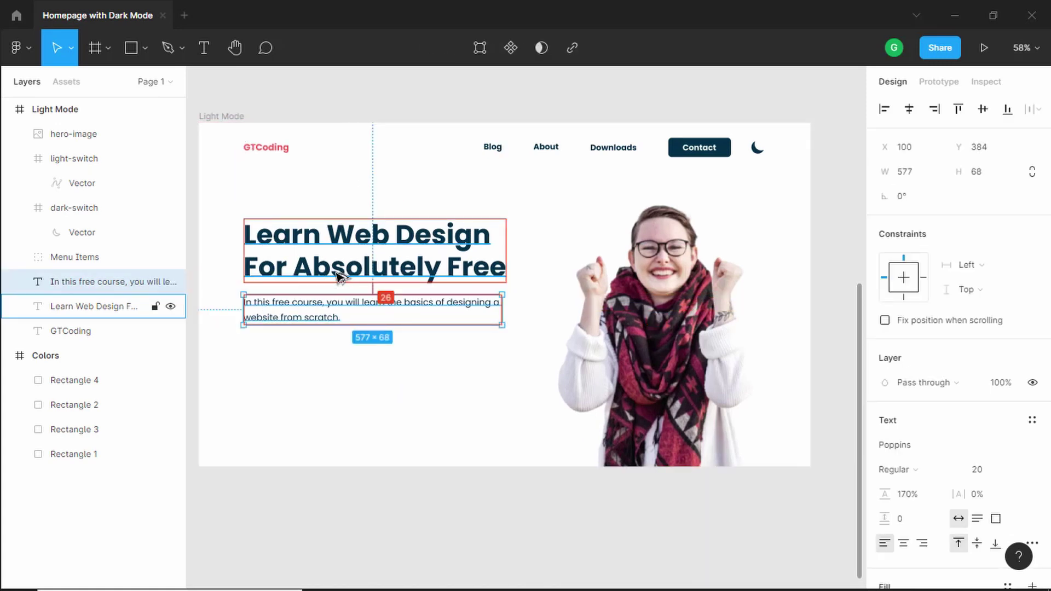
key("Up")
key("Up")
key("Up")
key("Up")
key("Up")
key("Up")
key("Up")
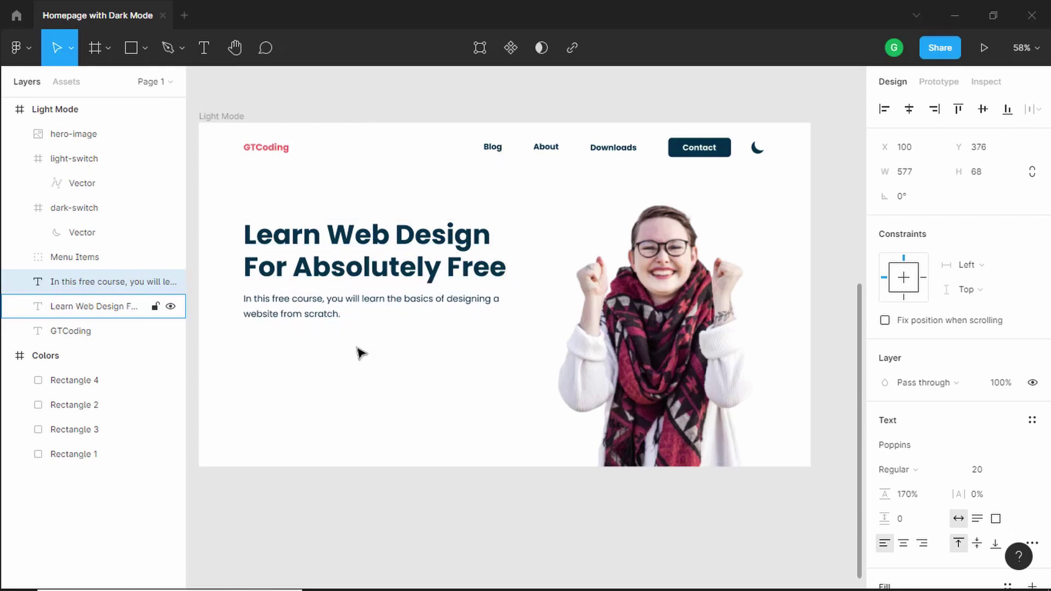
key("Up")
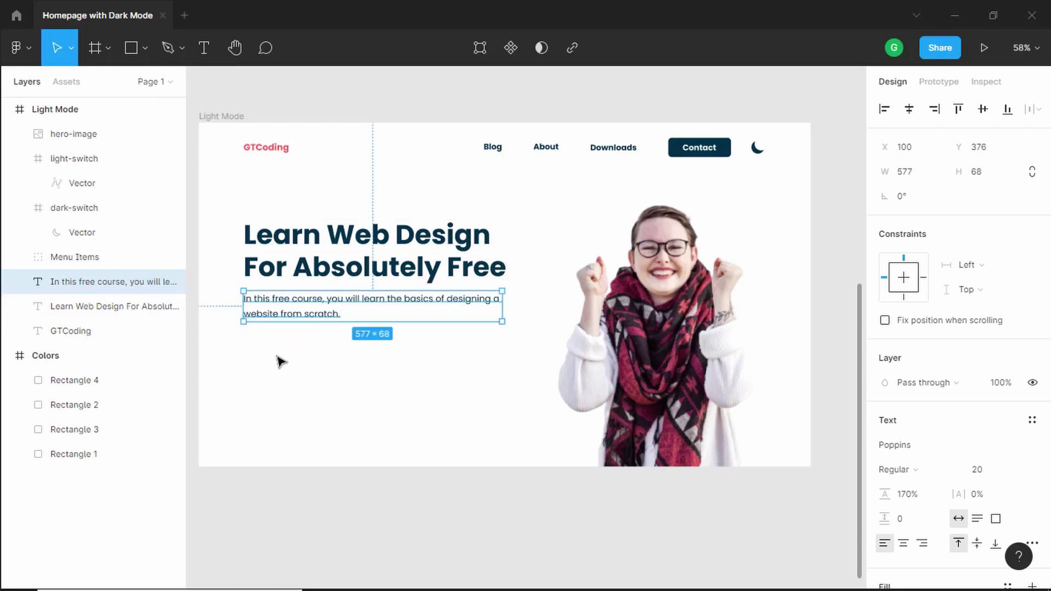
Copy the navigation's Contact button and place the copy below the course paragraph at X 100, Y 471.
double_click(705, 153)
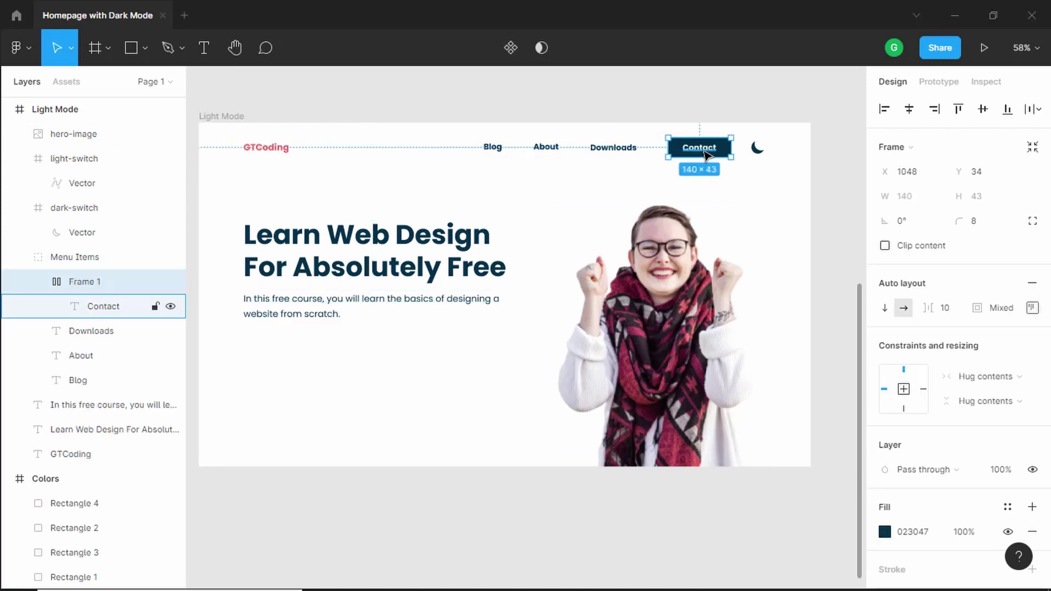
left_click(295, 378)
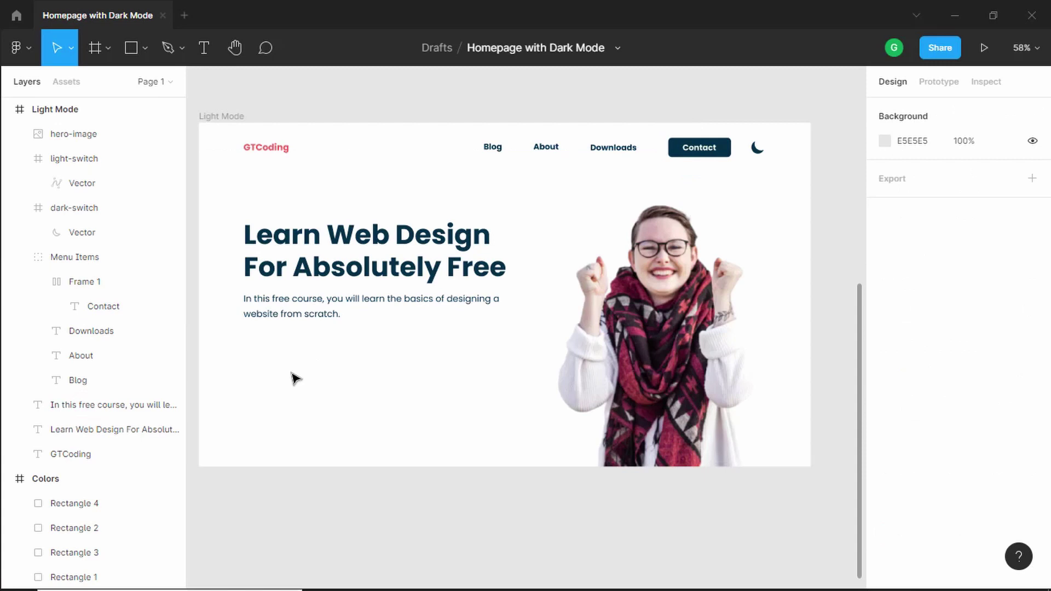
key("ctrl+v")
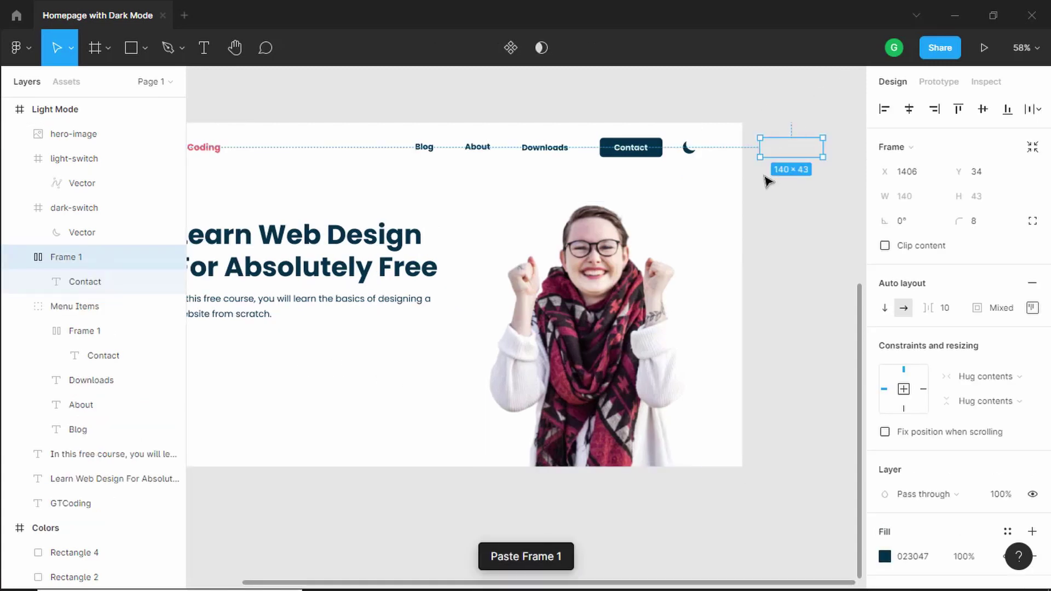
left_click_drag(782, 152, 378, 349)
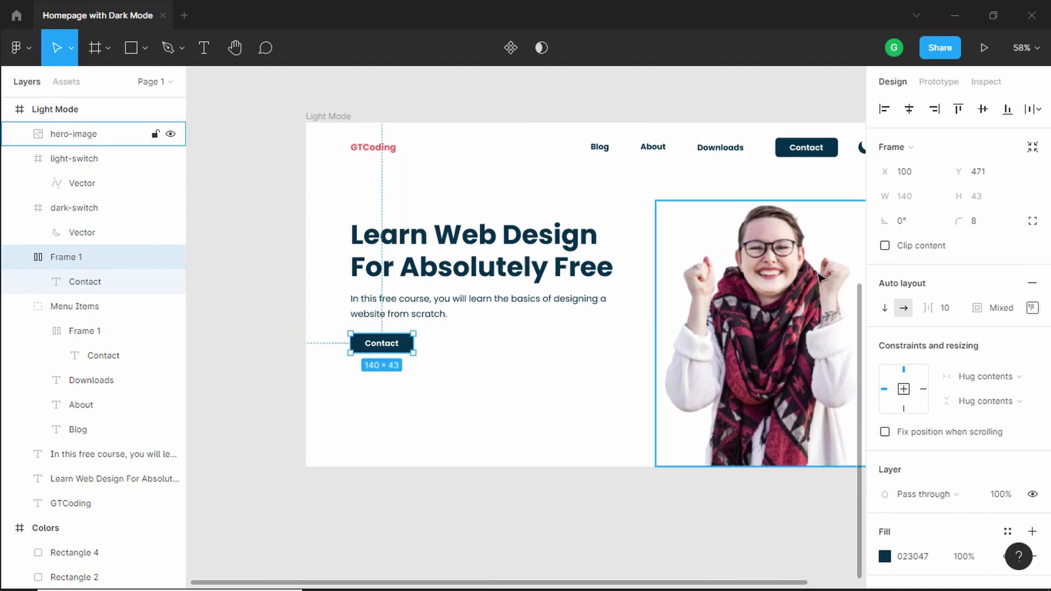
Set the copied button's auto layout padding to 12 vertical and 32 horizontal.
left_click(1005, 309)
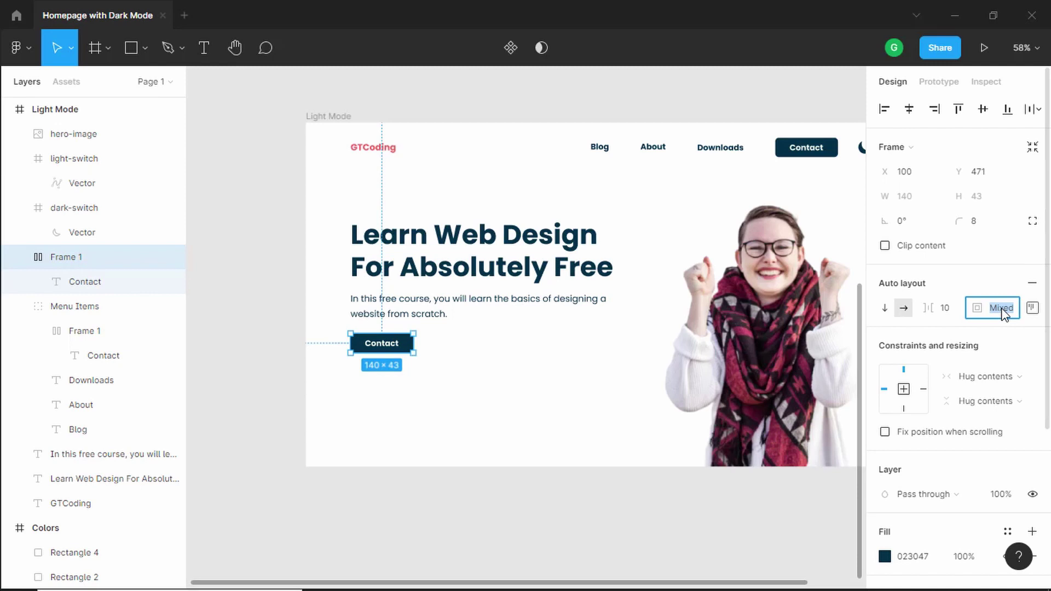
type("12,32")
key("Return")
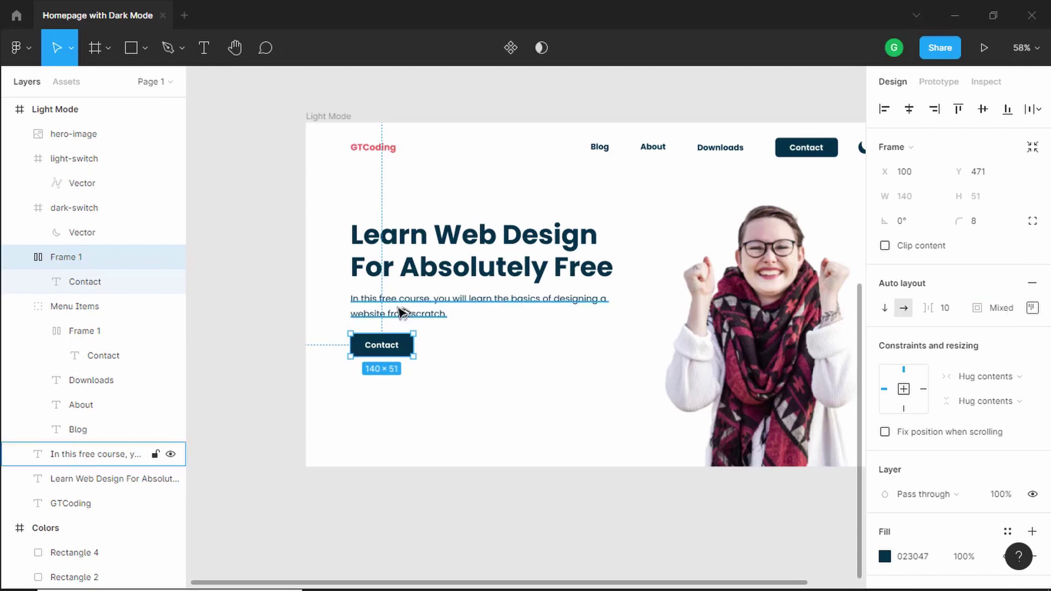
Move the copied button down to Y 486, leaving a 42 px gap below the course paragraph.
key("alt")
key("Down")
key("Down")
key("Down")
key("Down")
key("Down")
key("Down")
key("Down")
key("Down")
key("Down")
key("Down")
key("Down")
key("Down")
key("Down")
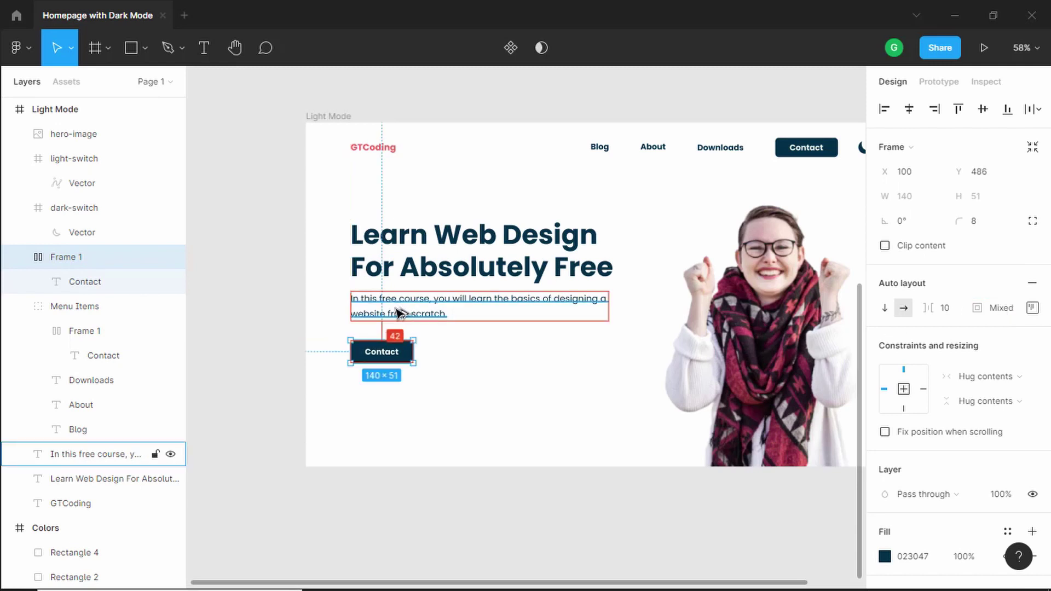
Change the copied button's label to "Enroll Now".
double_click(384, 355)
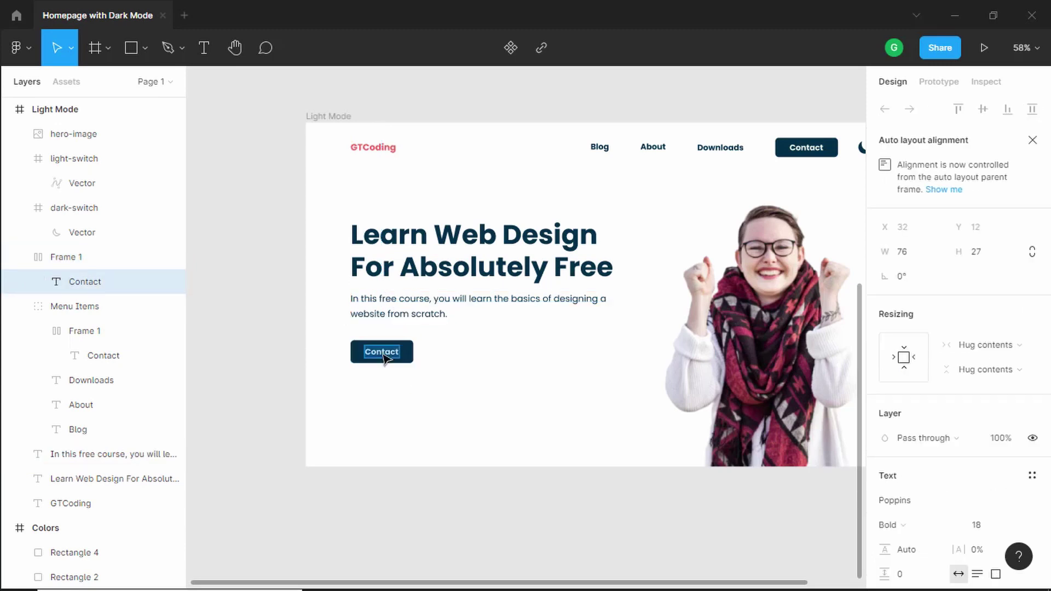
type("Enroll Now")
left_click(416, 356)
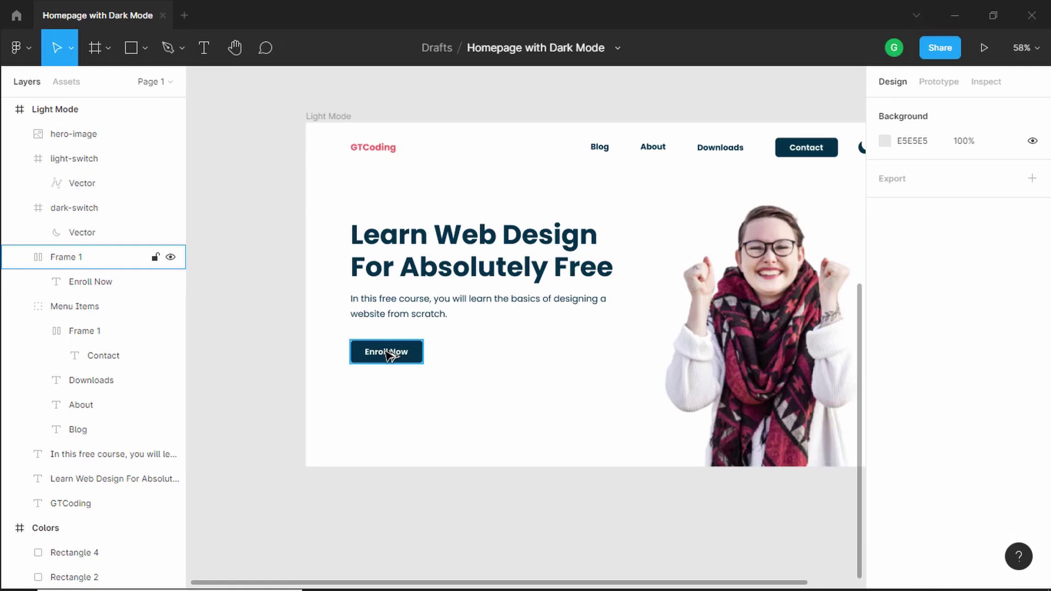
Duplicate the Enroll Now button beside the original and position the copy at X 303, Y 486.
left_click_drag(389, 355, 475, 357, "alt")
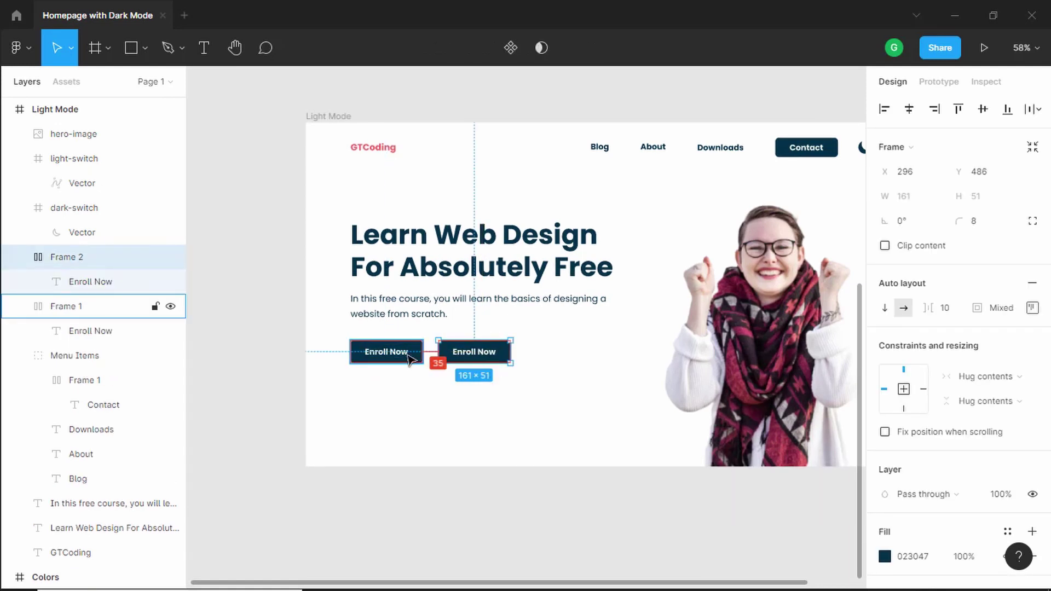
key("Right")
key("Right")
key("Right")
key("Right")
key("Right")
key("Right")
key("Right")
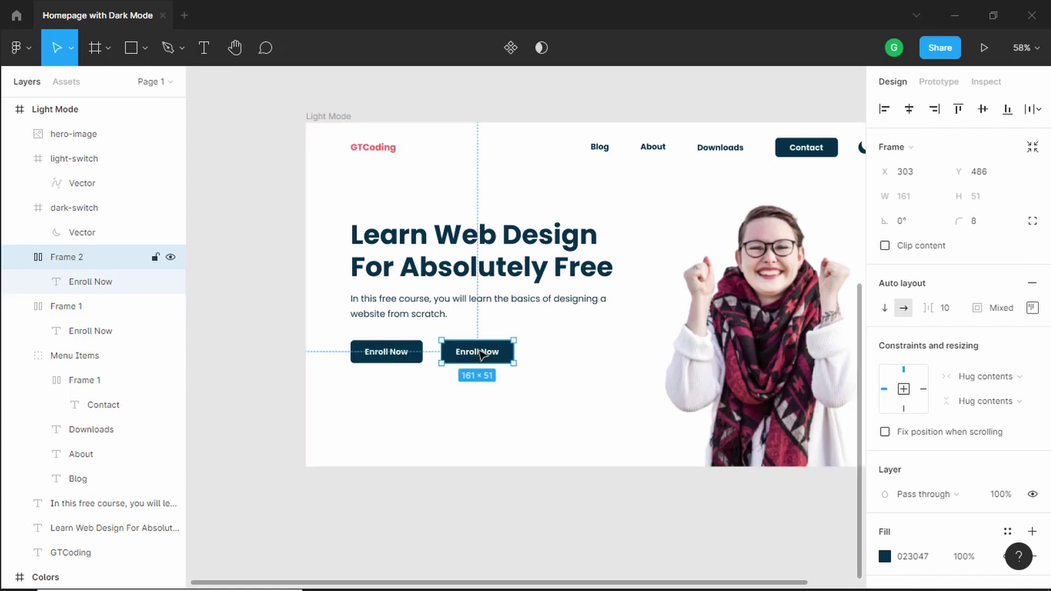
Change the duplicated button's label to "Learn More".
double_click(479, 354)
double_click(479, 355)
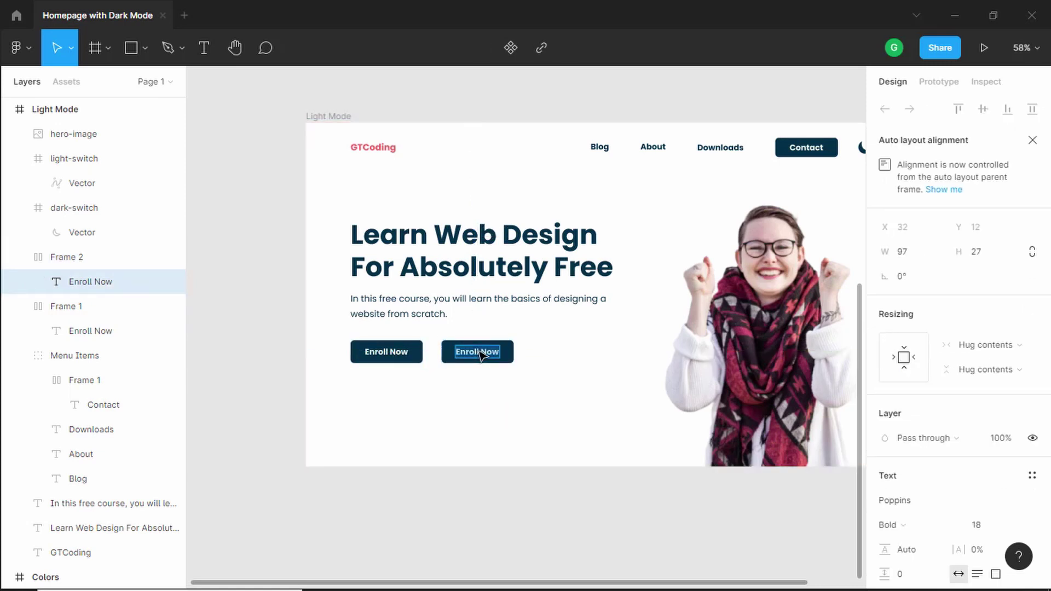
type("Learn")
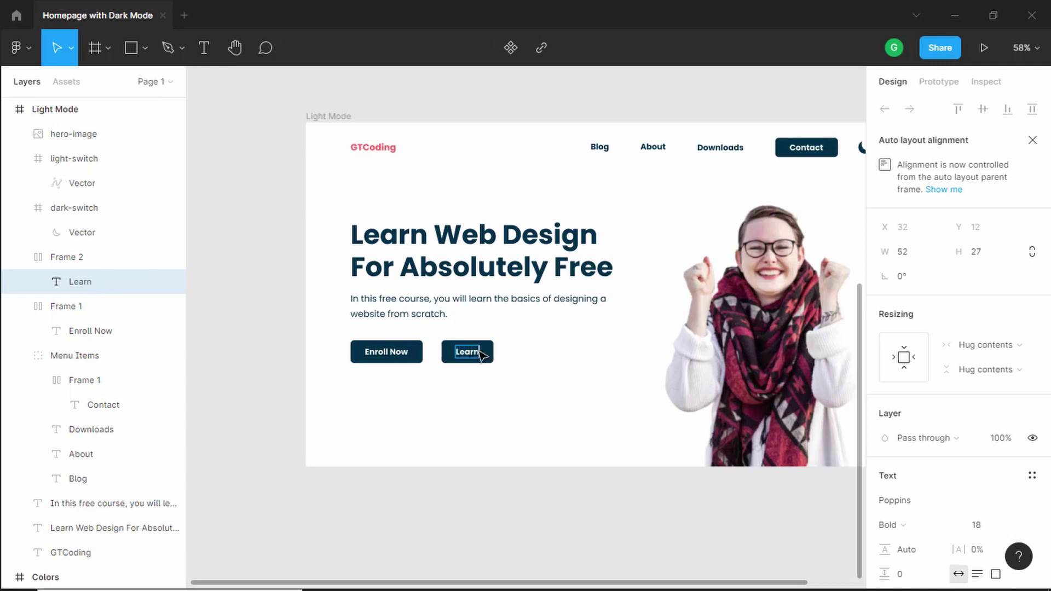
type(" More")
key("Escape")
Fill the Learn More text with the dark blue 023047 sampled from the Colors frame.
scroll(588, 327, "down", 1)
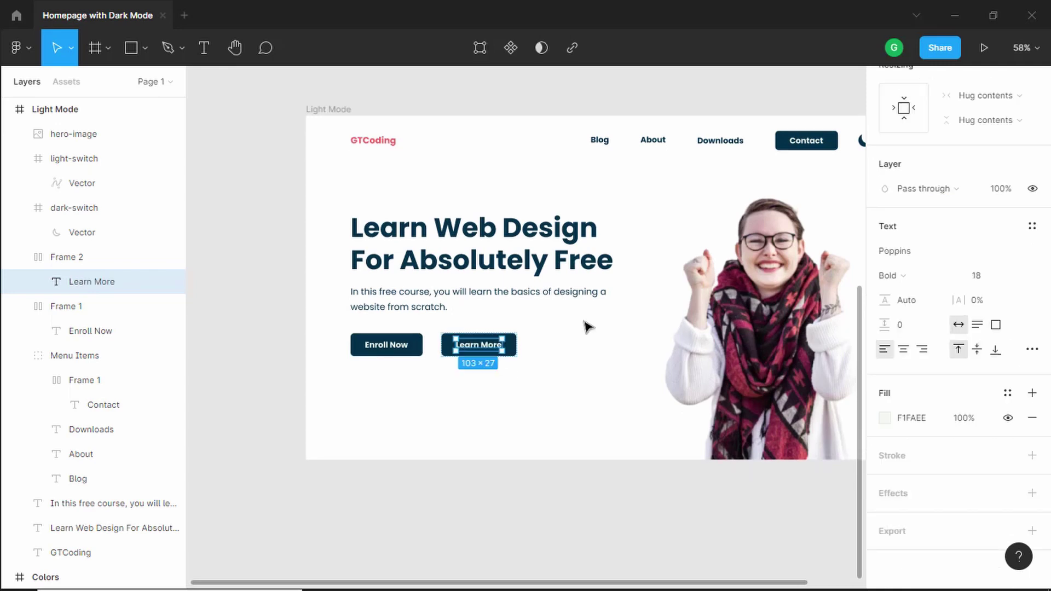
left_click(884, 418)
left_click(703, 417)
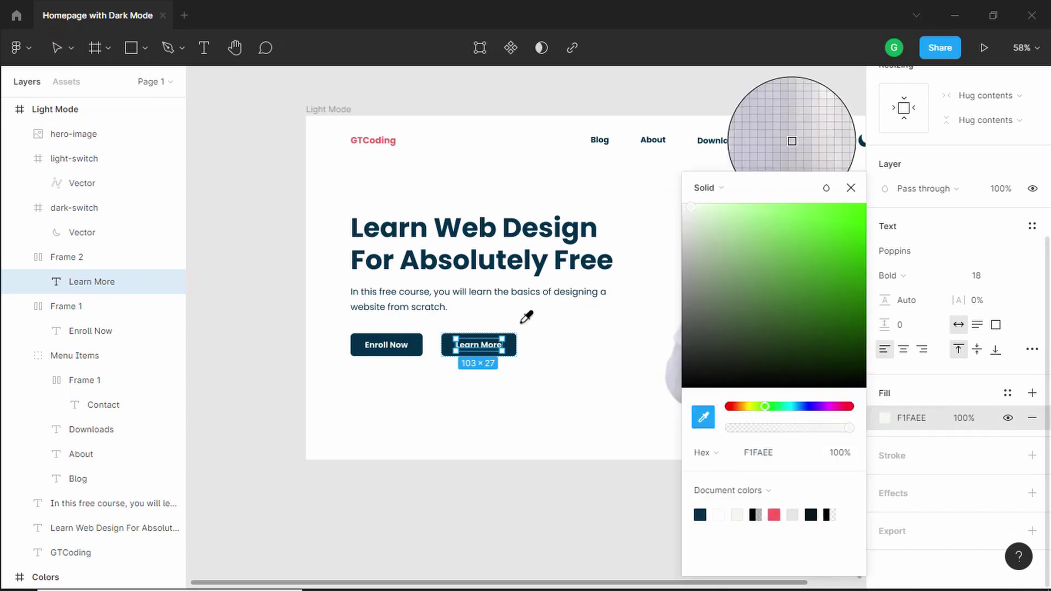
scroll(526, 315, "up", 6)
left_click(415, 157)
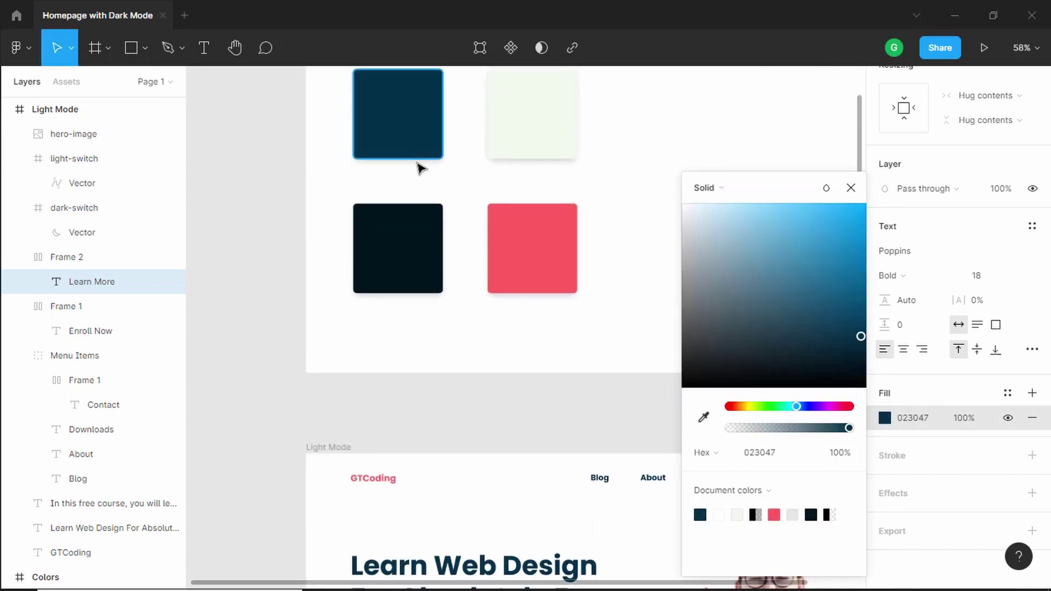
scroll(487, 298, "down", 6)
left_click(539, 355)
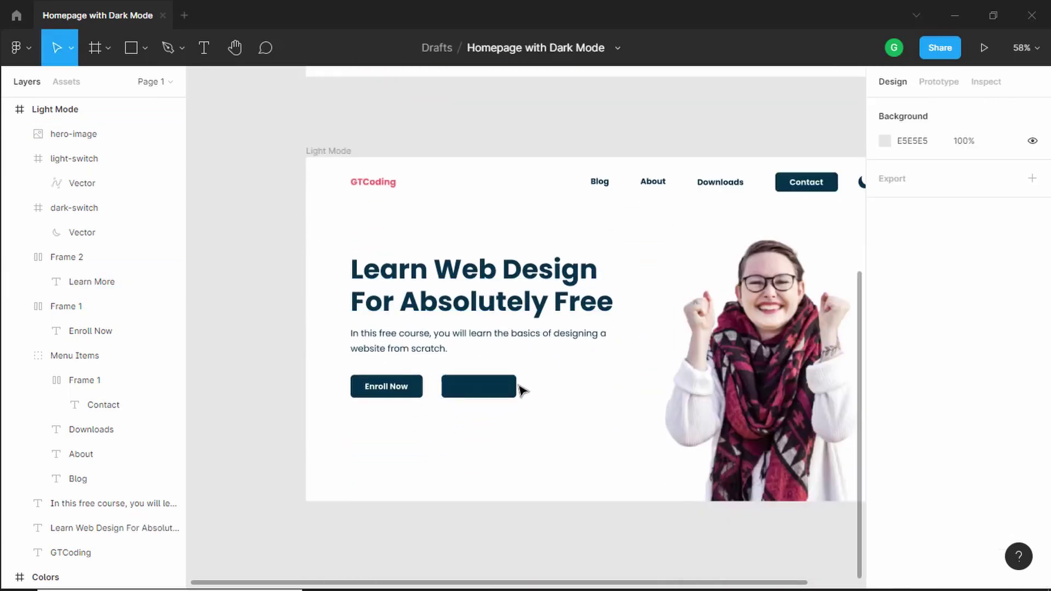
Fill the Learn More button's background with the light swatch F1FAEE sampled from the Colors frame.
left_click(509, 389)
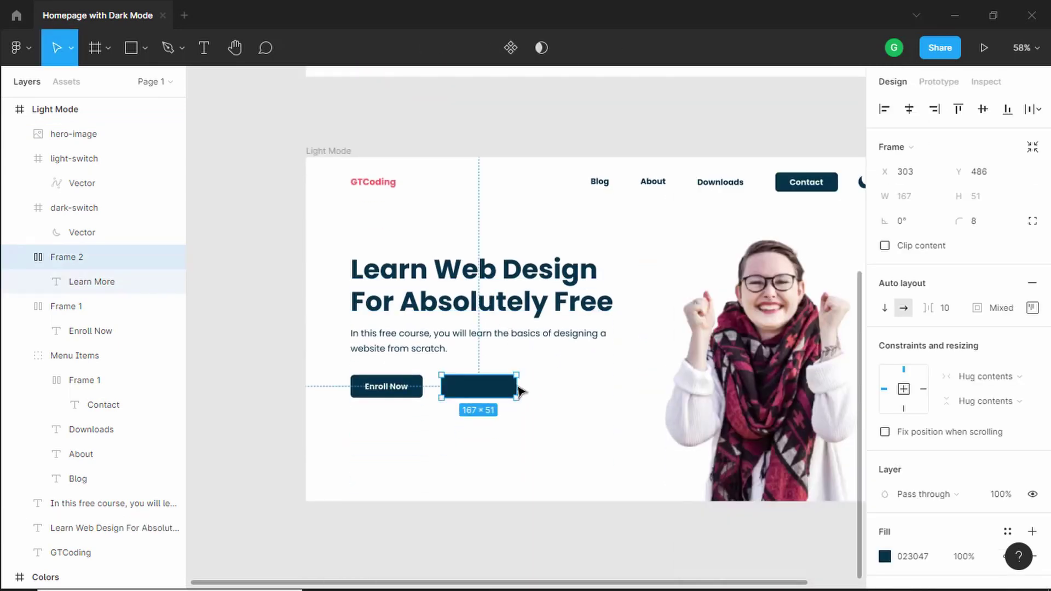
left_click(885, 556)
left_click(703, 417)
scroll(569, 347, "up", 6)
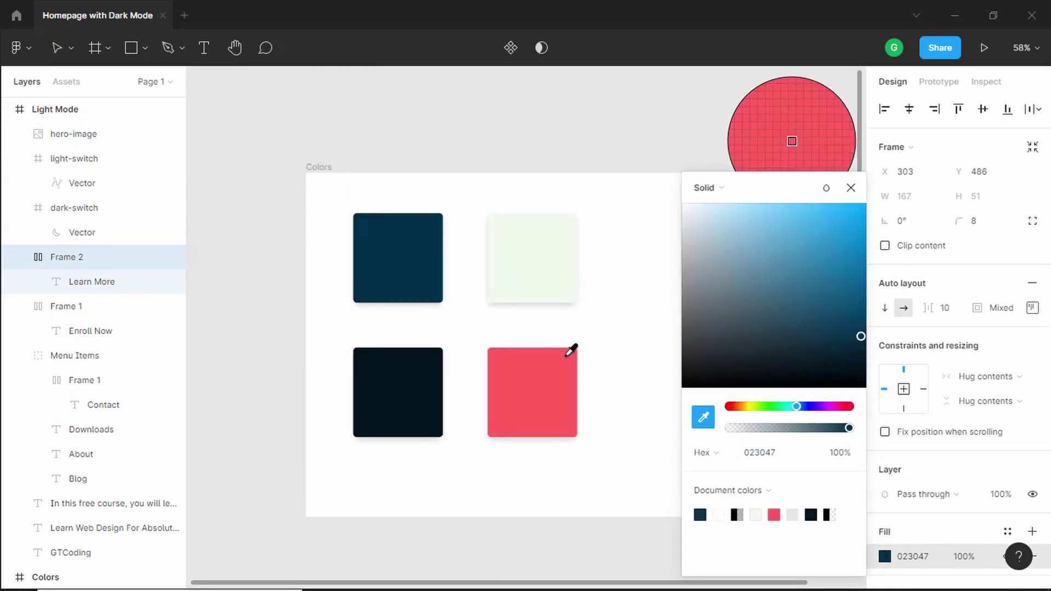
left_click(541, 282)
scroll(542, 285, "down", 6)
key("Escape")
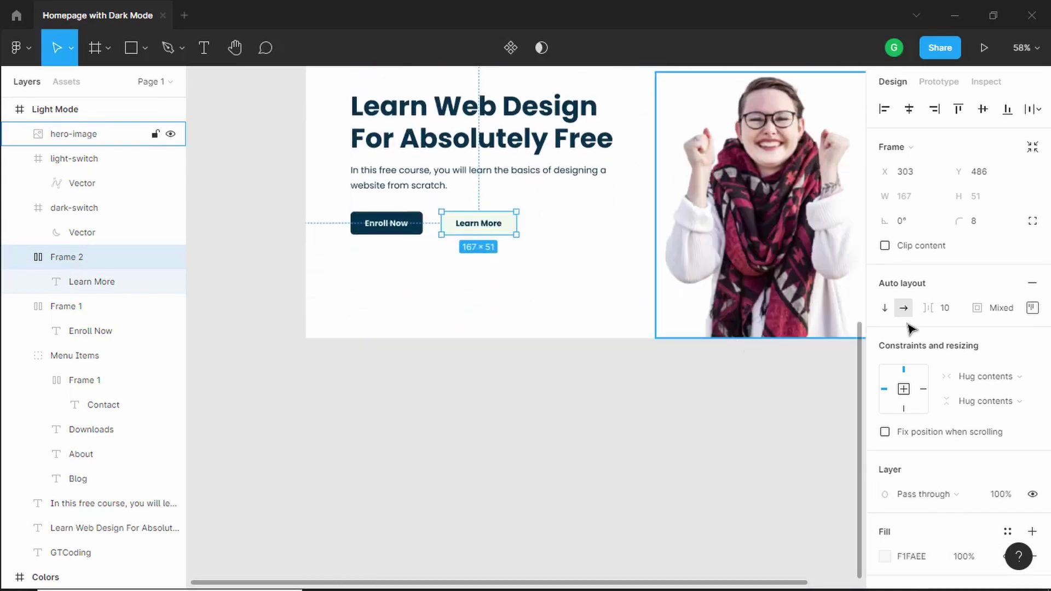
Add a 1 px inside stroke to the Learn More button in dark blue 023047 sampled from the Colors frame.
scroll(1018, 346, "down", 4)
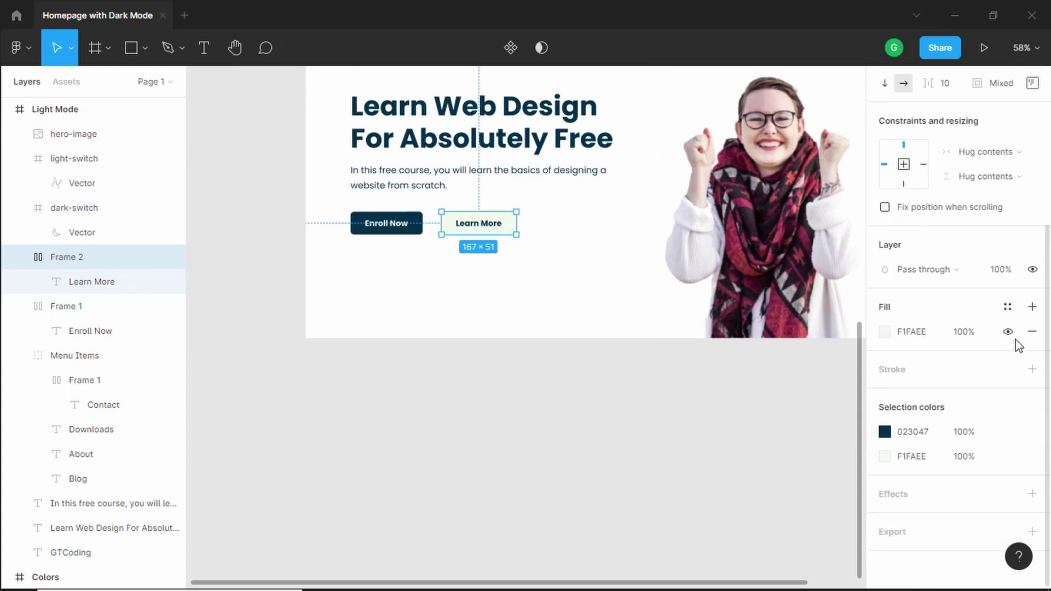
left_click(1032, 372)
left_click(885, 397)
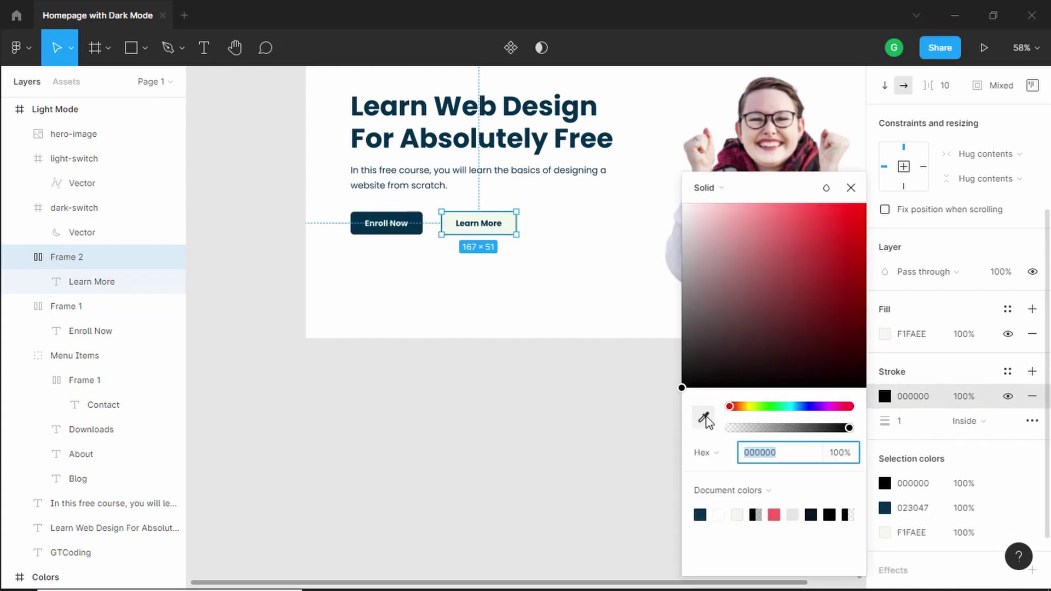
left_click(704, 419)
scroll(577, 295, "up", 6)
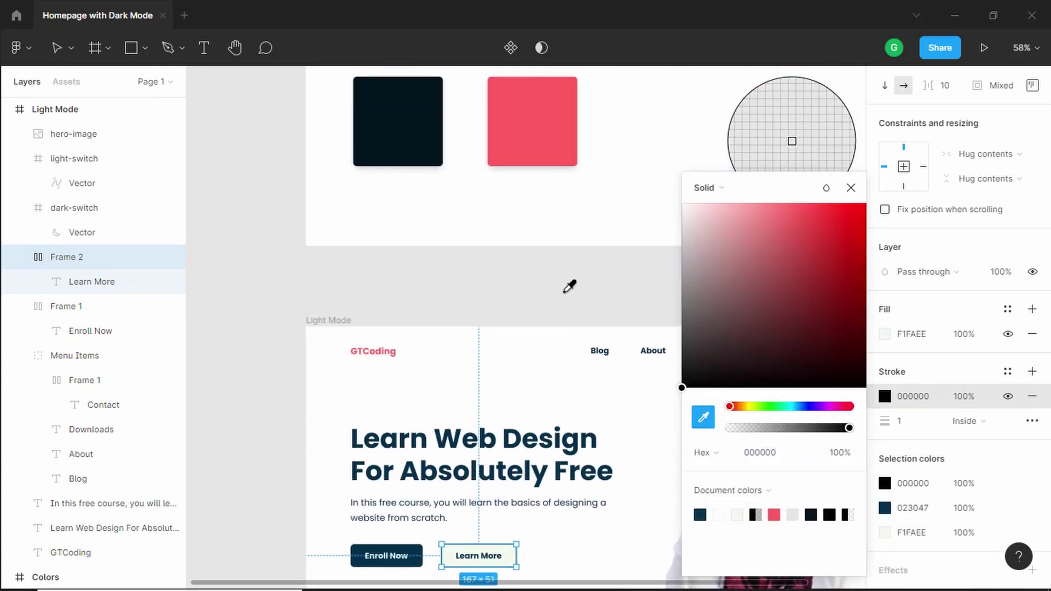
scroll(569, 286, "up", 4)
left_click(437, 225)
scroll(438, 224, "down", 8)
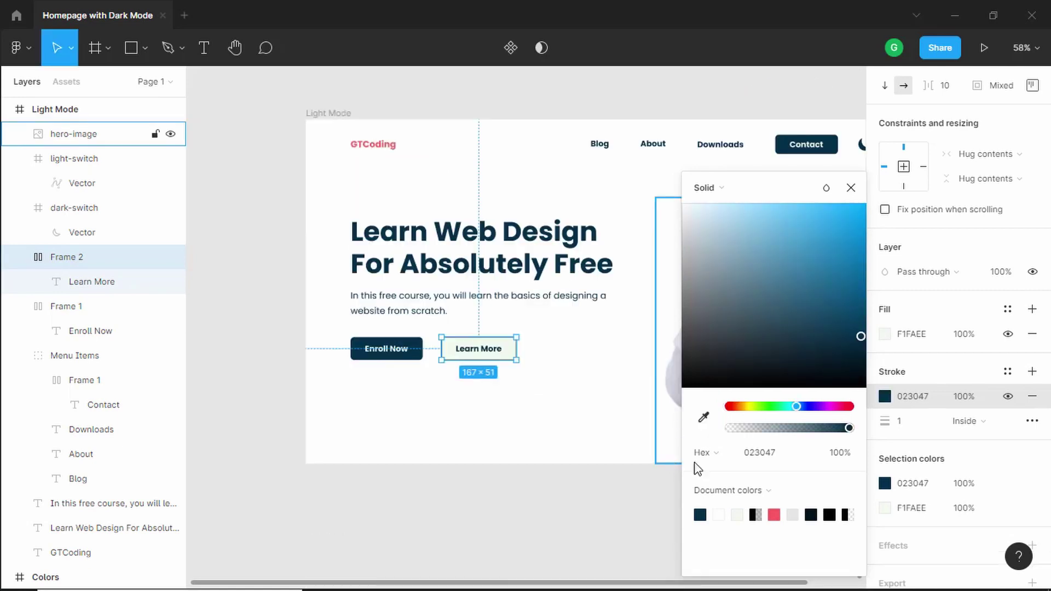
left_click(612, 504)
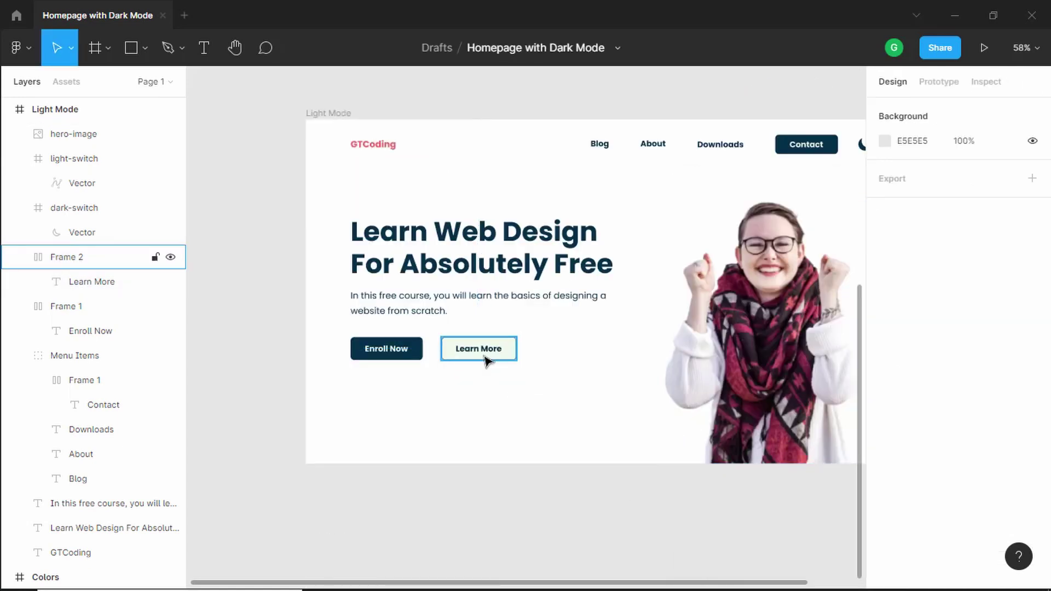
Add a drop shadow effect to the Learn More button and open its settings.
left_click(485, 358)
scroll(915, 422, "down", 5)
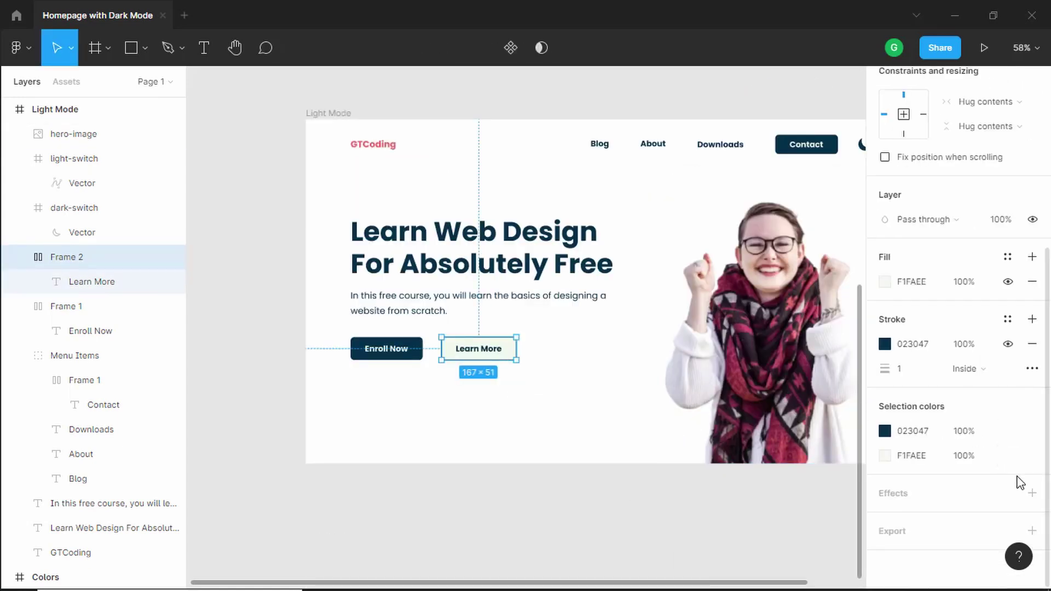
left_click(1032, 495)
scroll(939, 498, "down", 1)
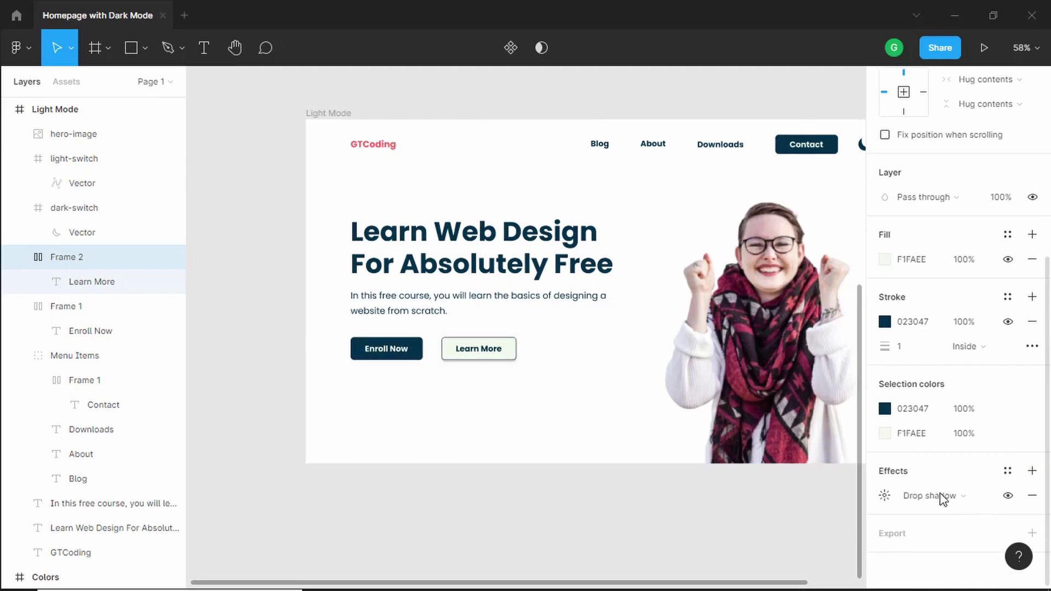
left_click(884, 495)
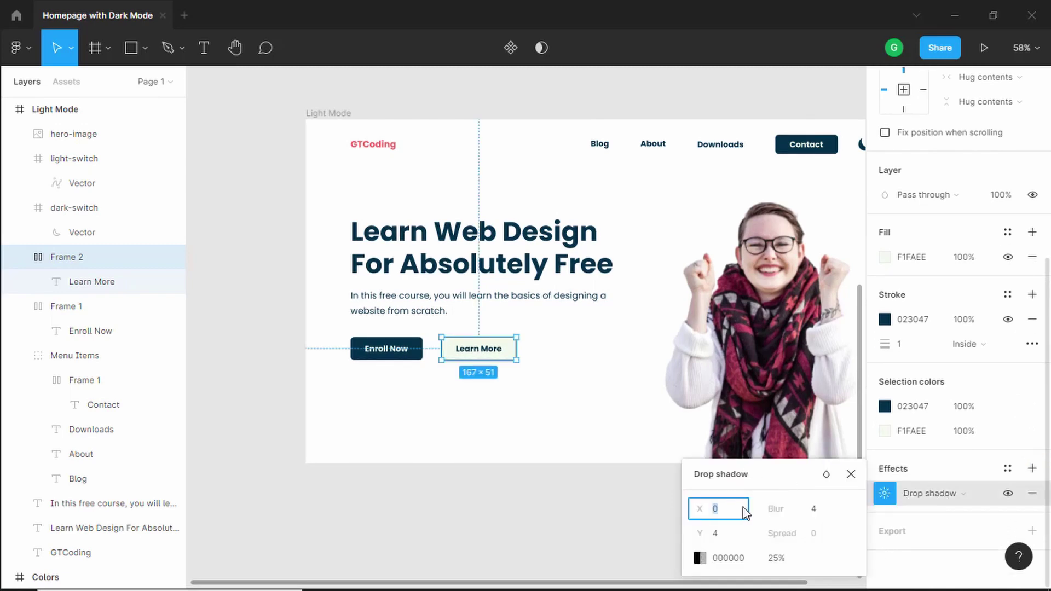
Set the Learn More button's drop shadow to Y 4, blur 16 and 22% opacity, then deselect it.
scroll(537, 365, "up", 5)
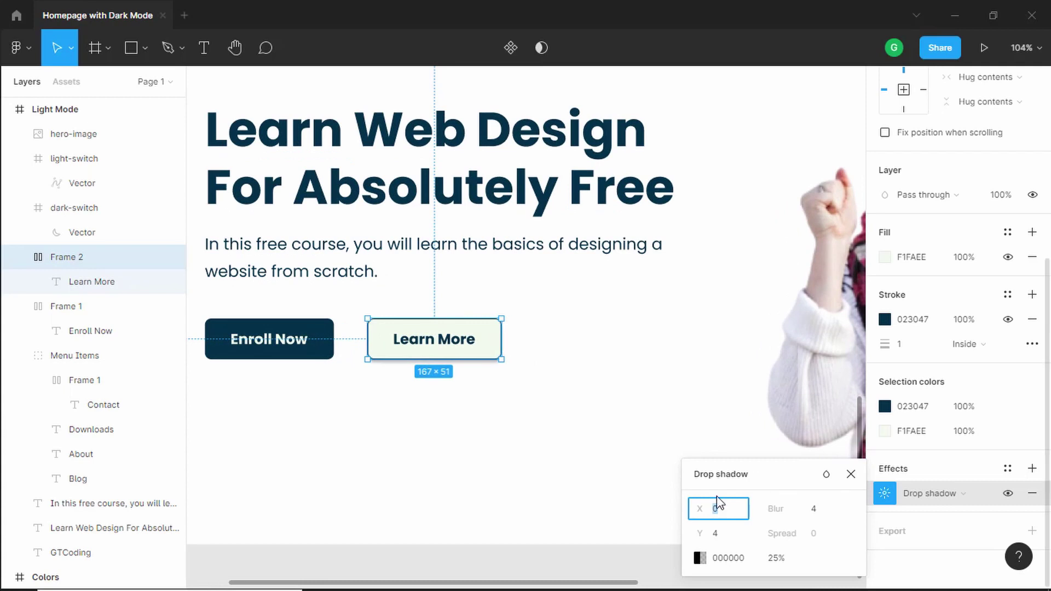
key("Tab")
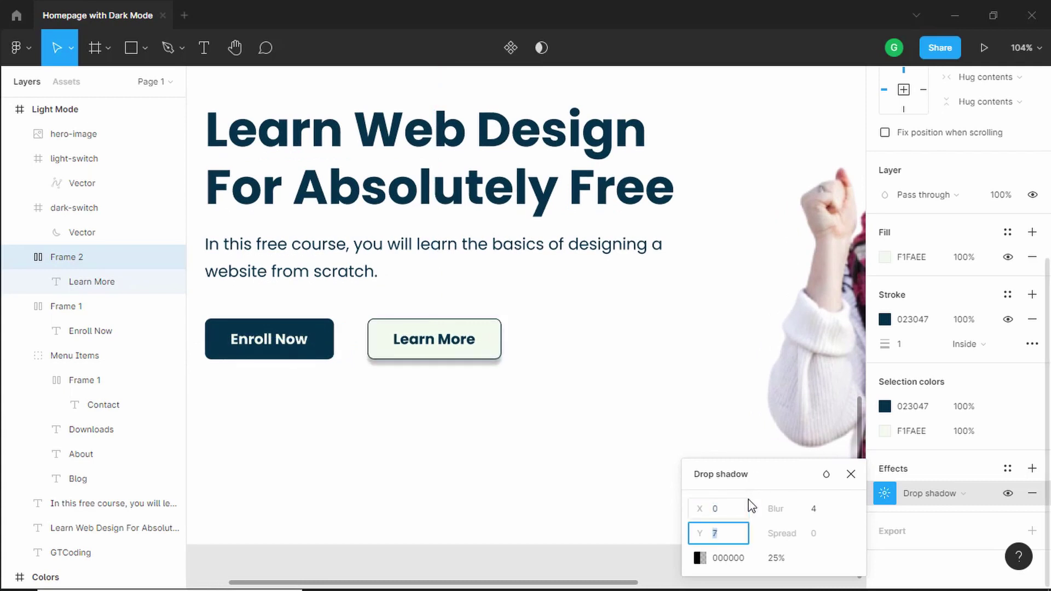
left_click(815, 508)
type("16")
key("Return")
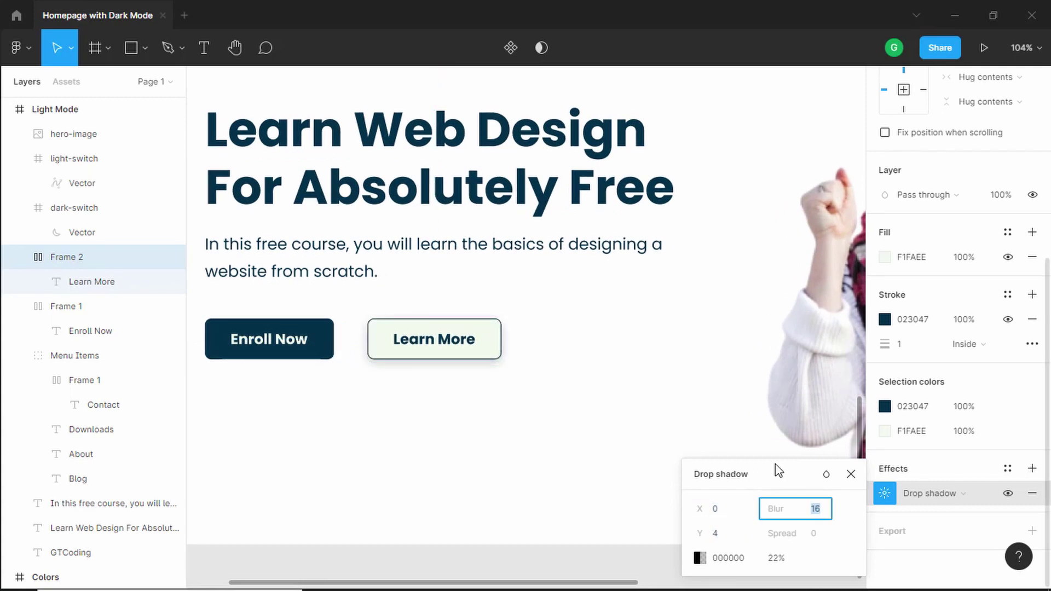
left_click(663, 345)
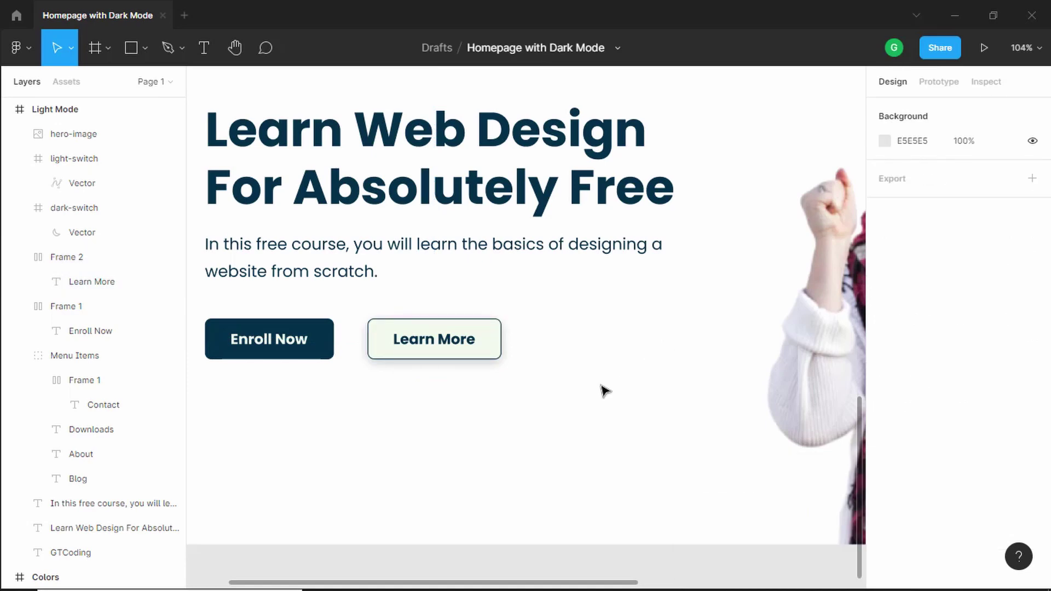
Copy the drop shadow effect from the Learn More button and paste it onto the Enroll Now button.
scroll(604, 390, "down", 3)
scroll(603, 392, "up", 1)
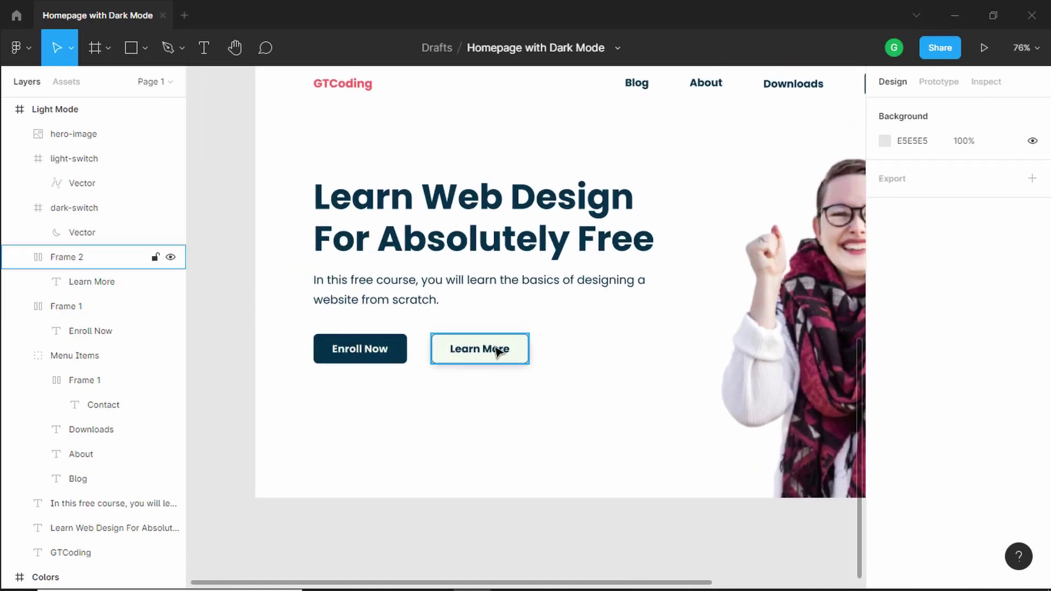
left_click(515, 354)
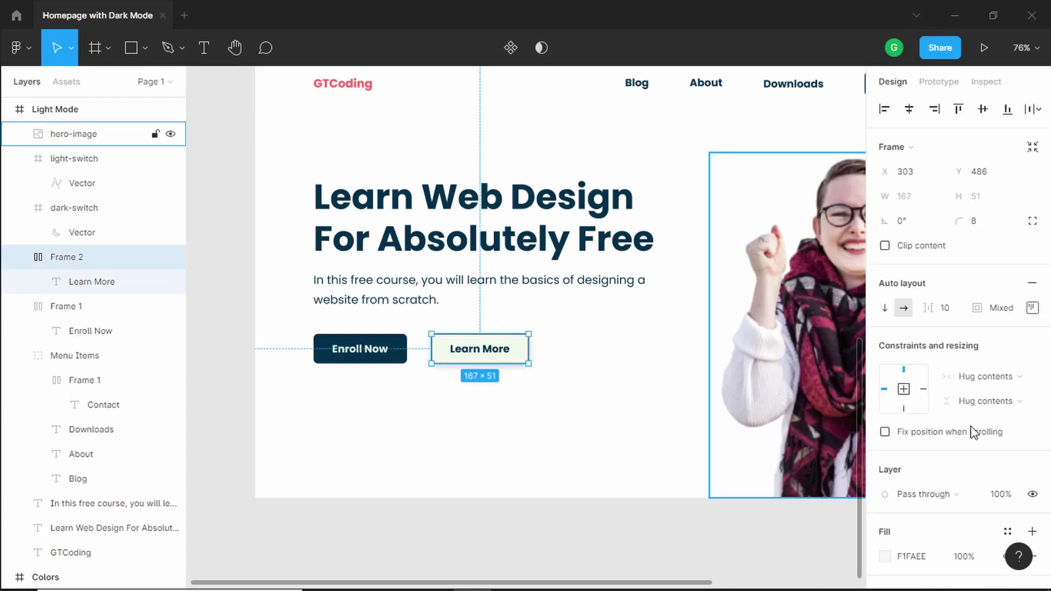
scroll(971, 430, "down", 5)
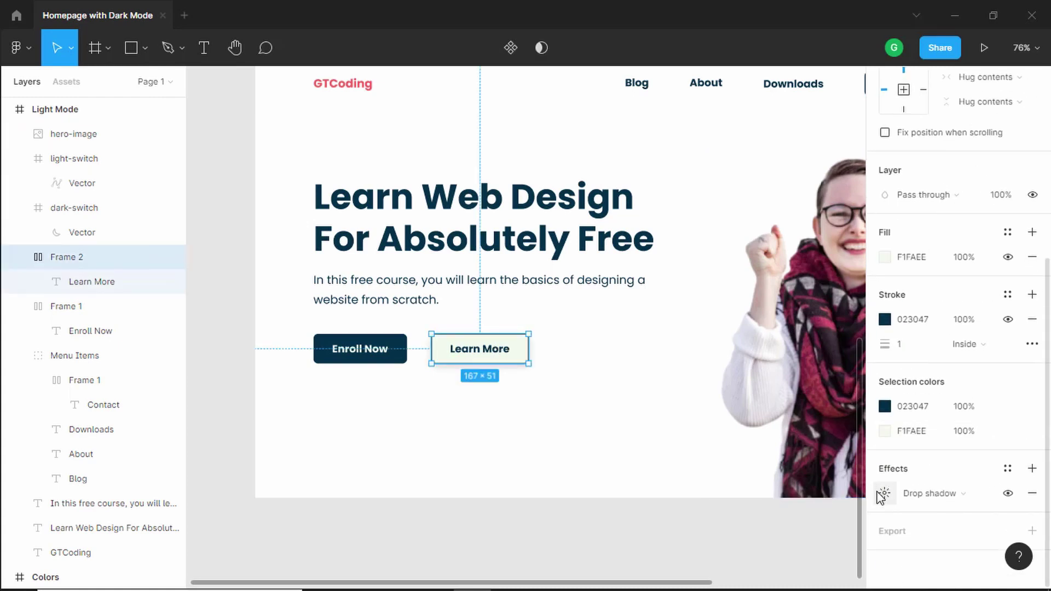
left_click(872, 499)
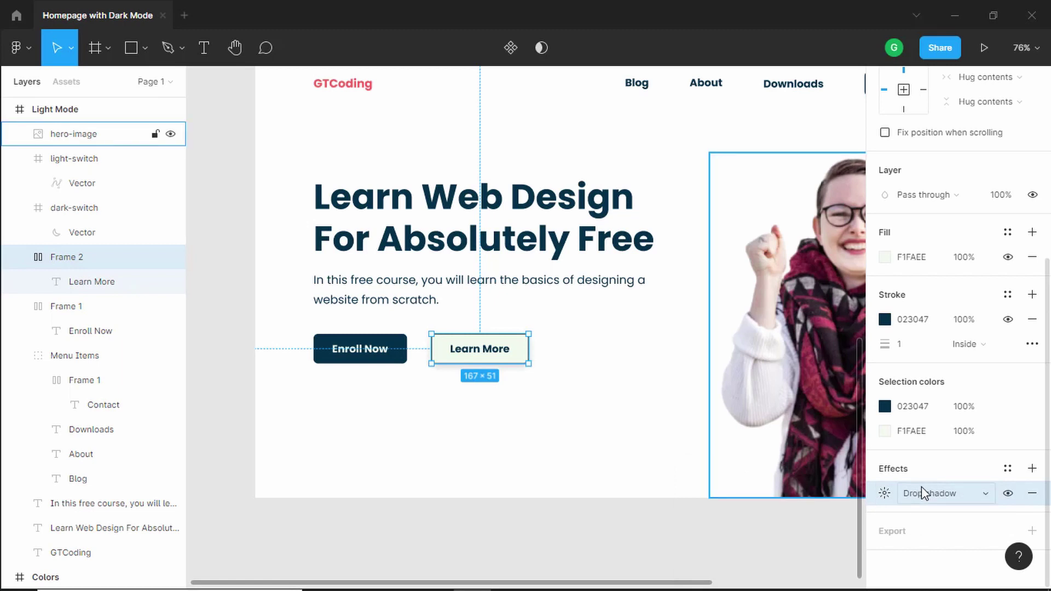
left_click(377, 346)
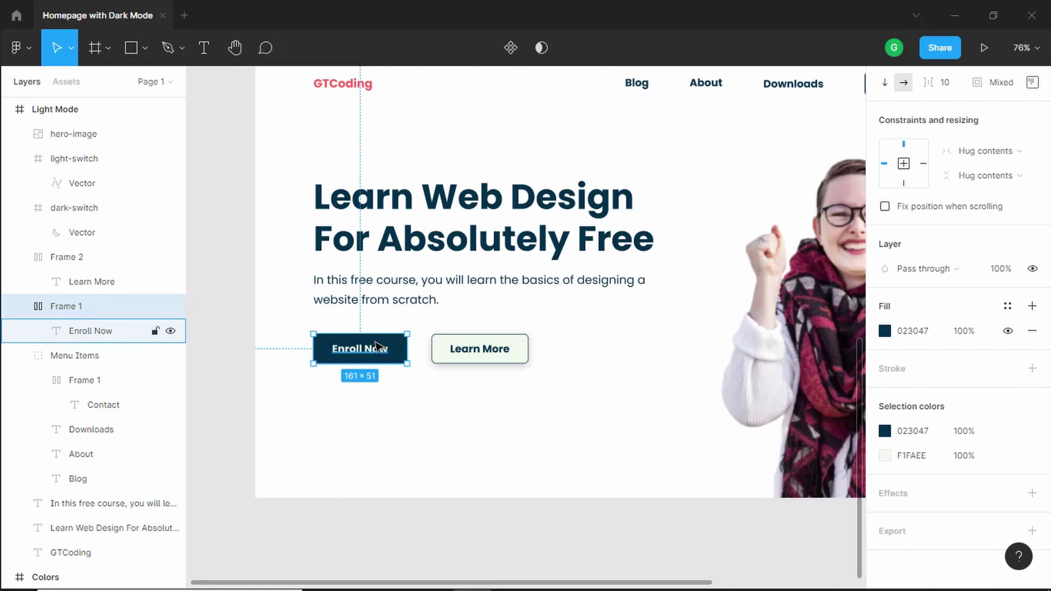
scroll(376, 345, "up", 10)
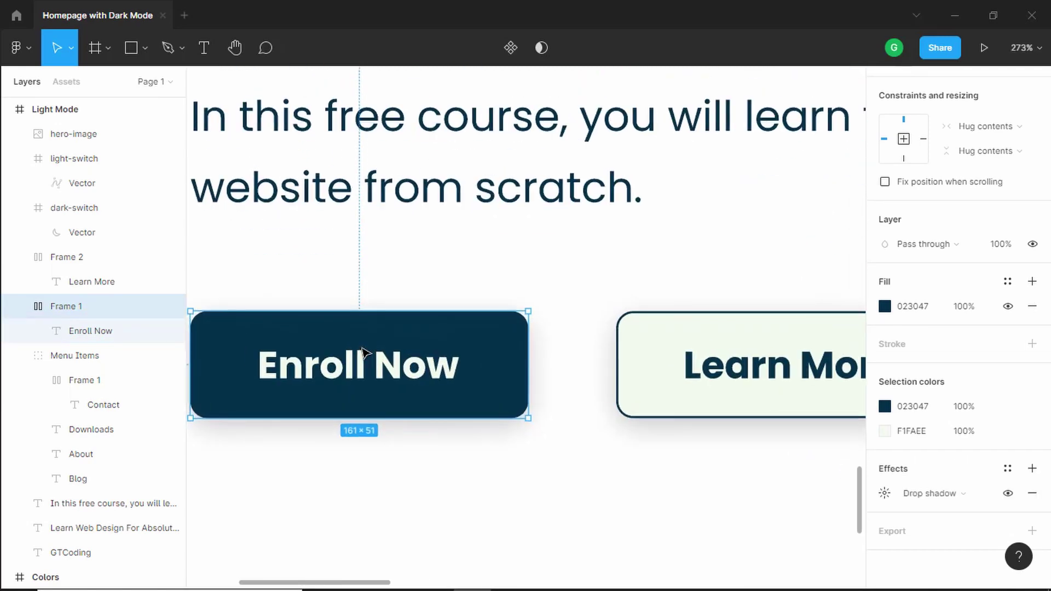
Paste the copied drop shadow onto the Contact button in the navigation bar, then deselect it.
scroll(363, 353, "down", 10)
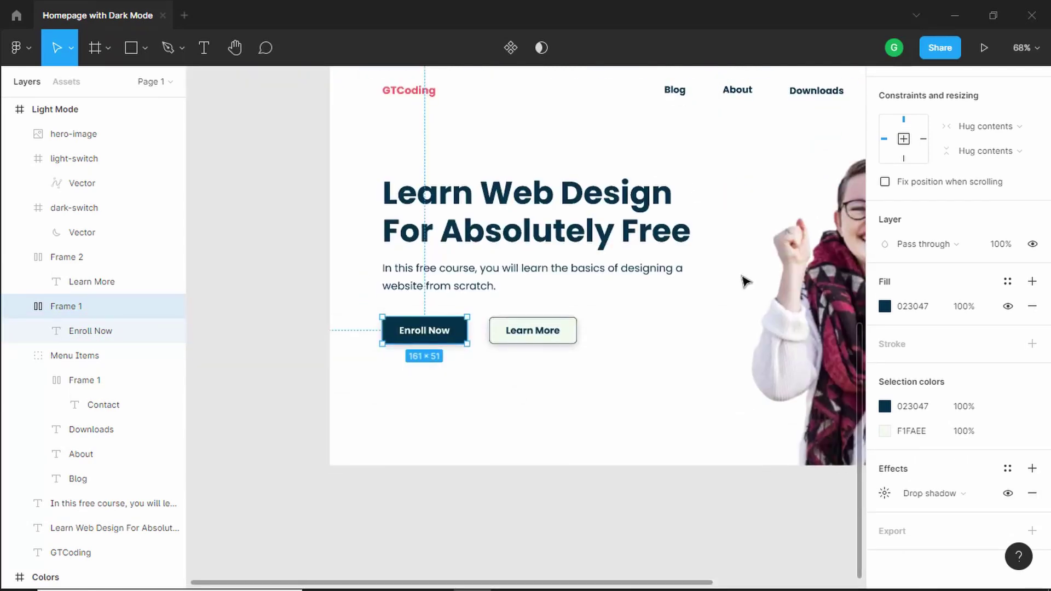
scroll(744, 279, "up", 3)
scroll(744, 280, "right", 5)
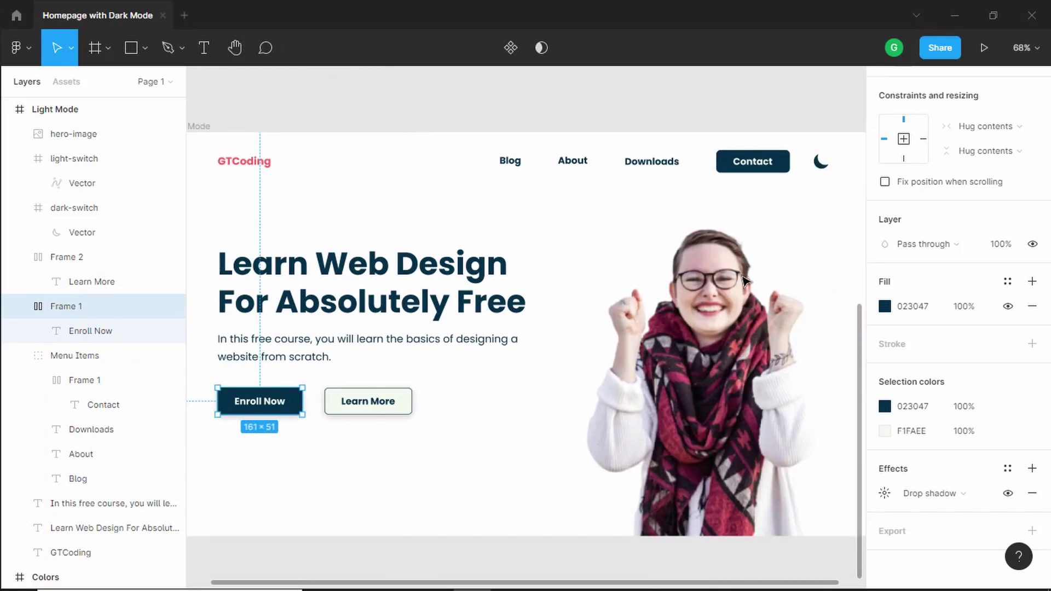
left_click(770, 164)
scroll(755, 164, "down", 2)
key("Escape")
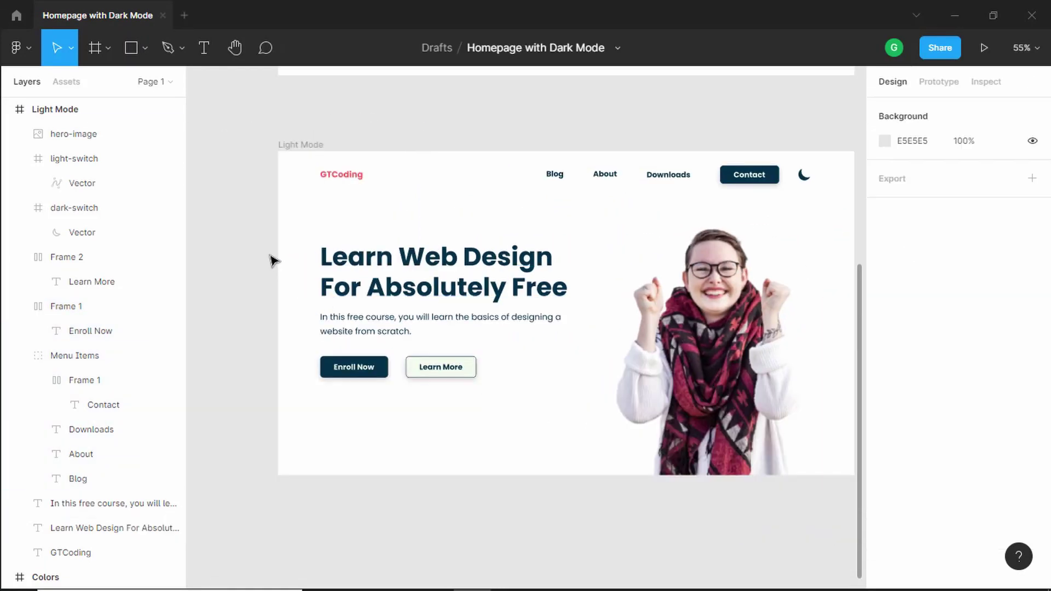
Move the hero heading, paragraph and both buttons down together within the Light Mode frame.
left_click_drag(455, 316, 547, 375)
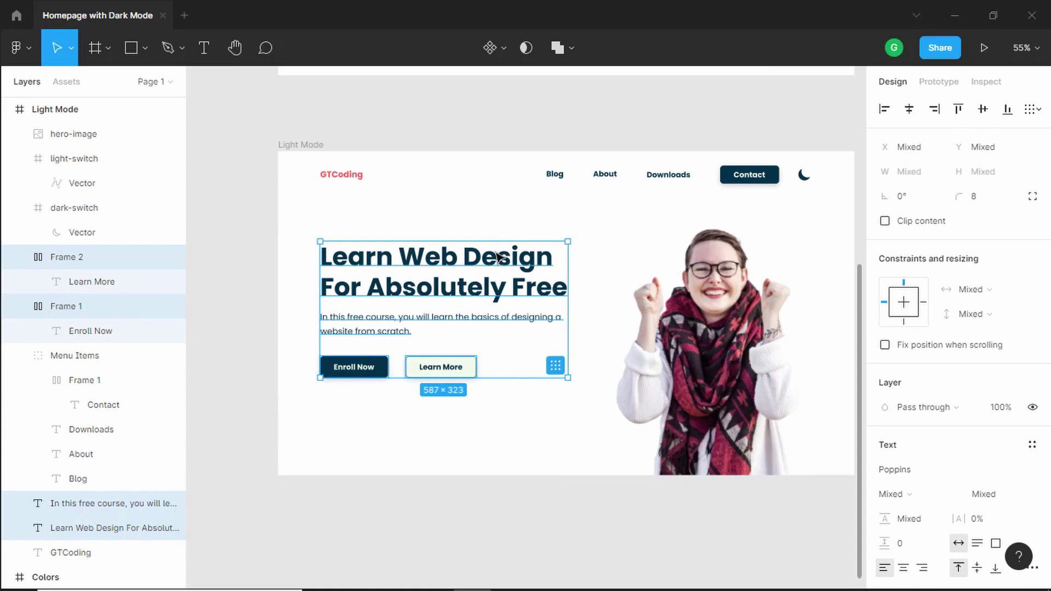
left_click_drag(494, 262, 495, 281)
left_click(586, 304)
Duplicate the Light Mode frame and place the copy to the right of the original at X 1361, Y -6010.
scroll(404, 197, "down", 2)
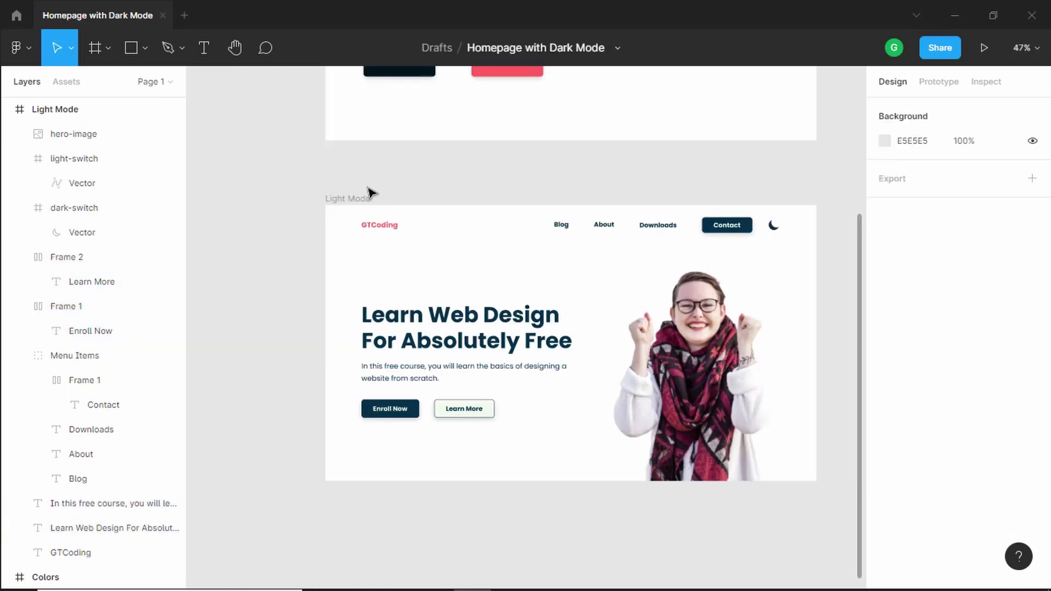
scroll(370, 198, "down", 2)
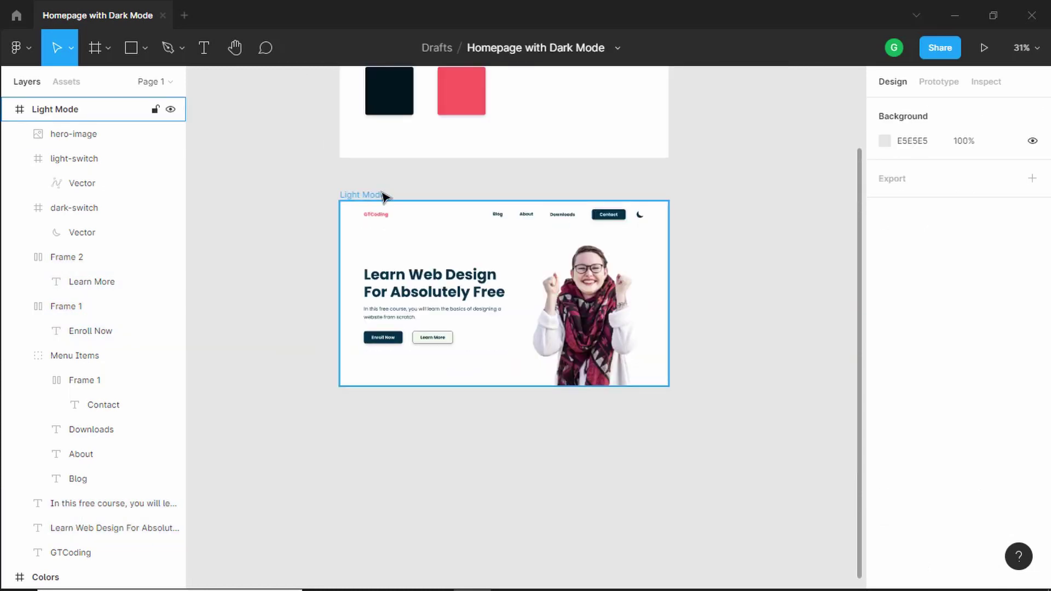
left_click(377, 198)
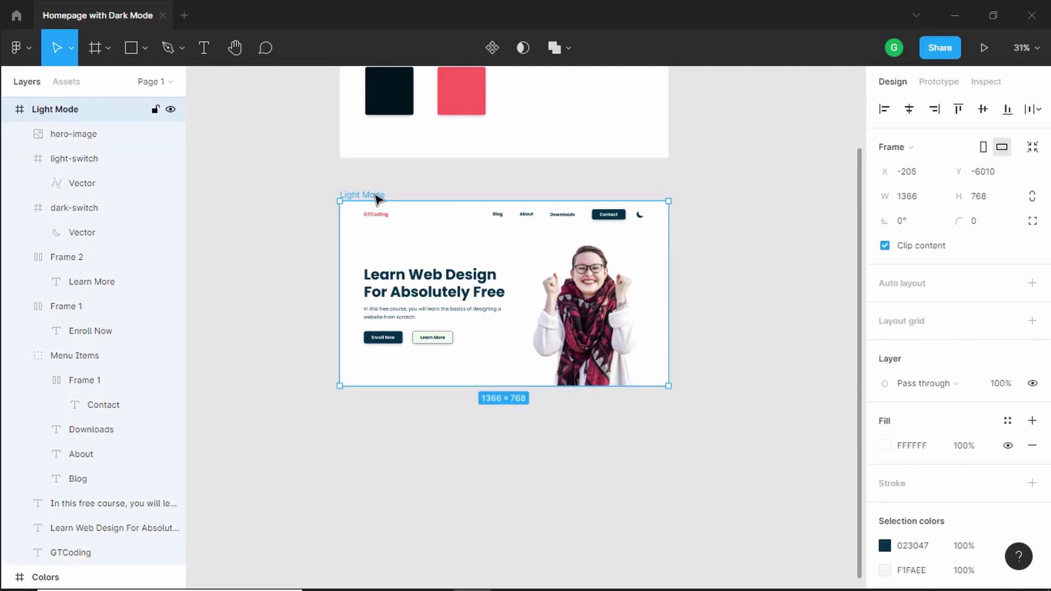
left_click_drag(380, 199, 756, 198)
scroll(694, 159, "right", 6)
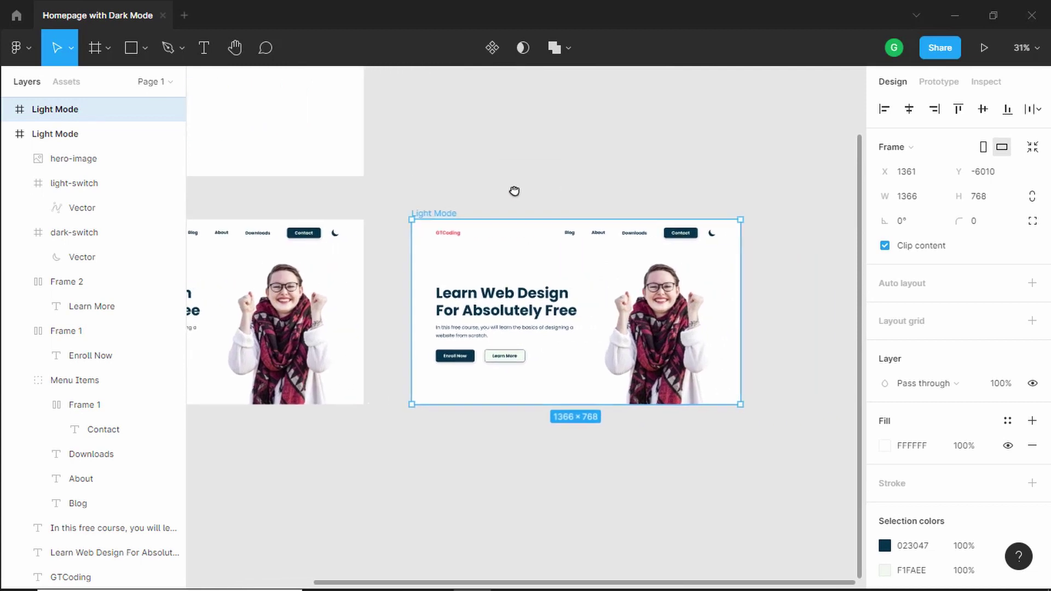
scroll(471, 229, "up", 1)
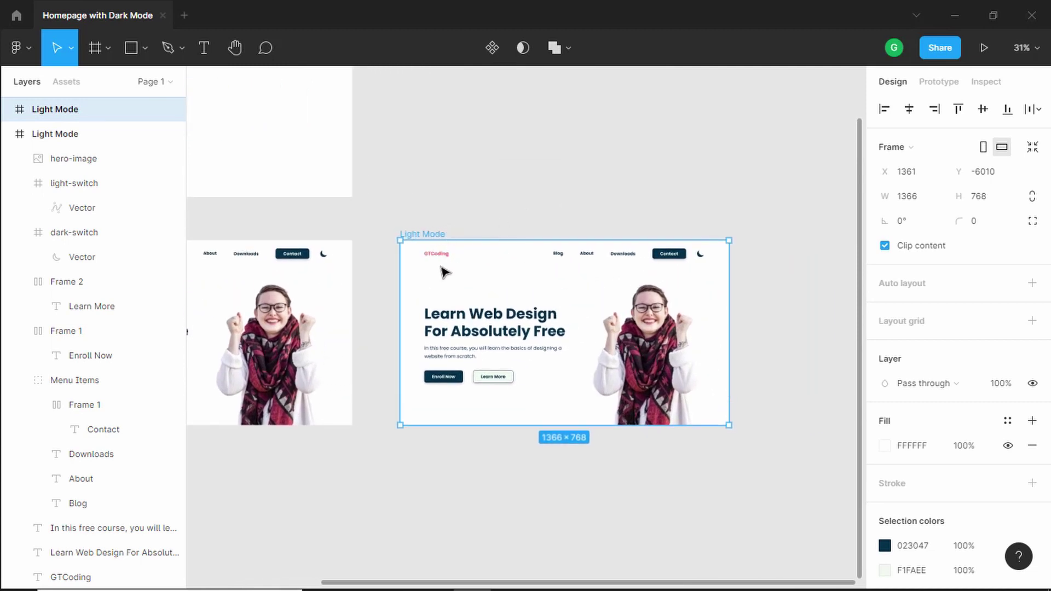
Fill the duplicated frame's background with the near-black 01141D sampled from the swatch in the Colors frame.
scroll(446, 272, "up", 5)
scroll(442, 122, "right", 1)
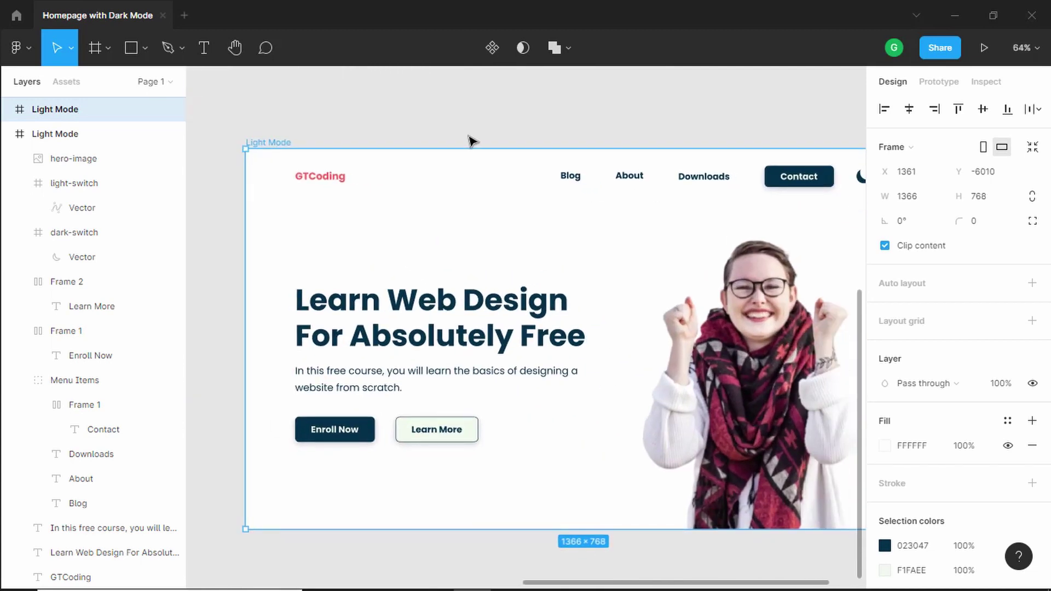
scroll(472, 142, "down", 1)
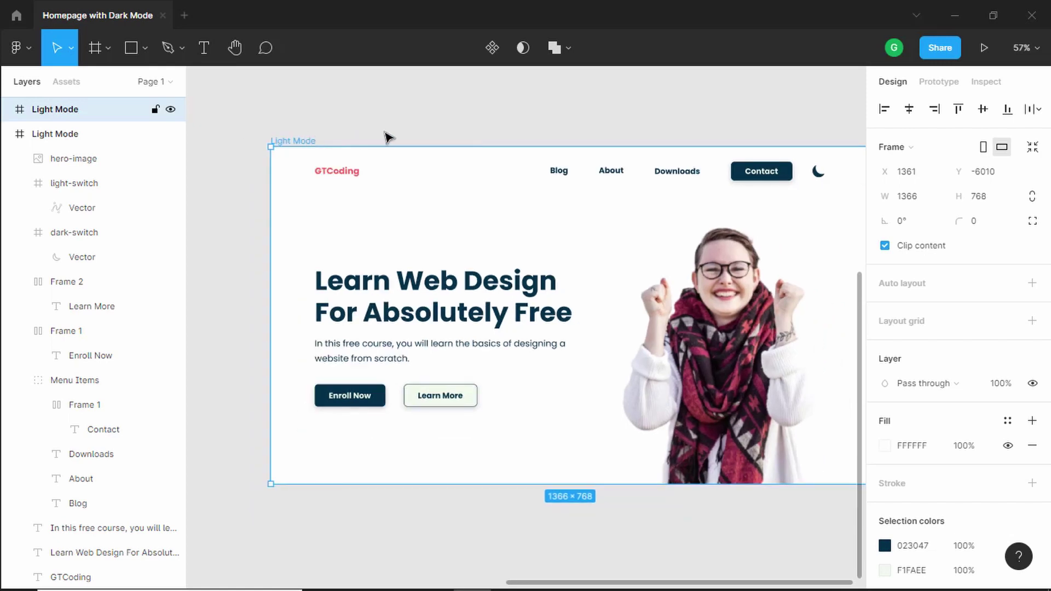
left_click(387, 136)
left_click(308, 146)
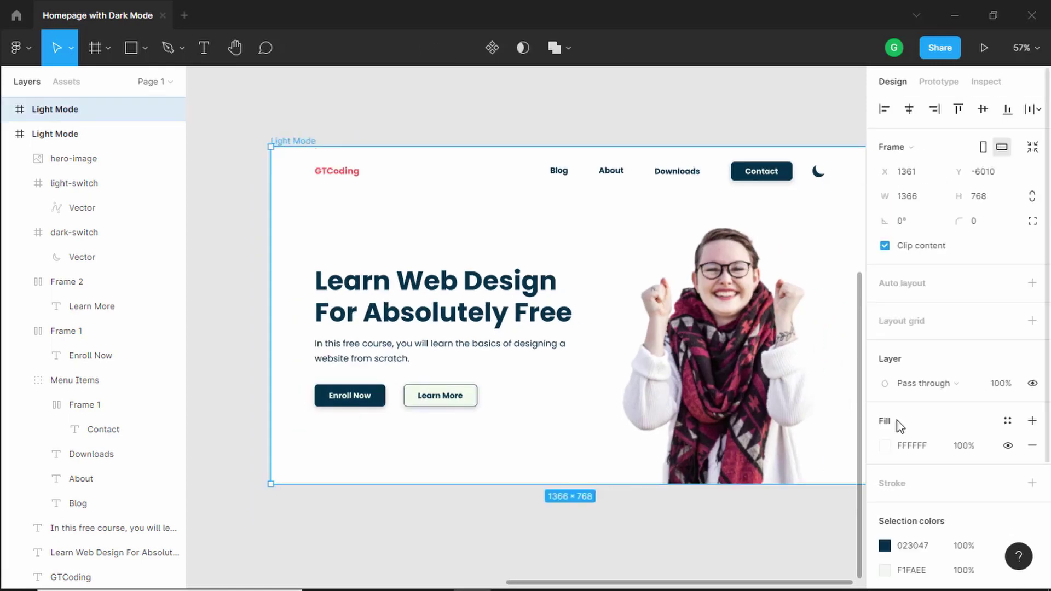
scroll(938, 434, "down", 3)
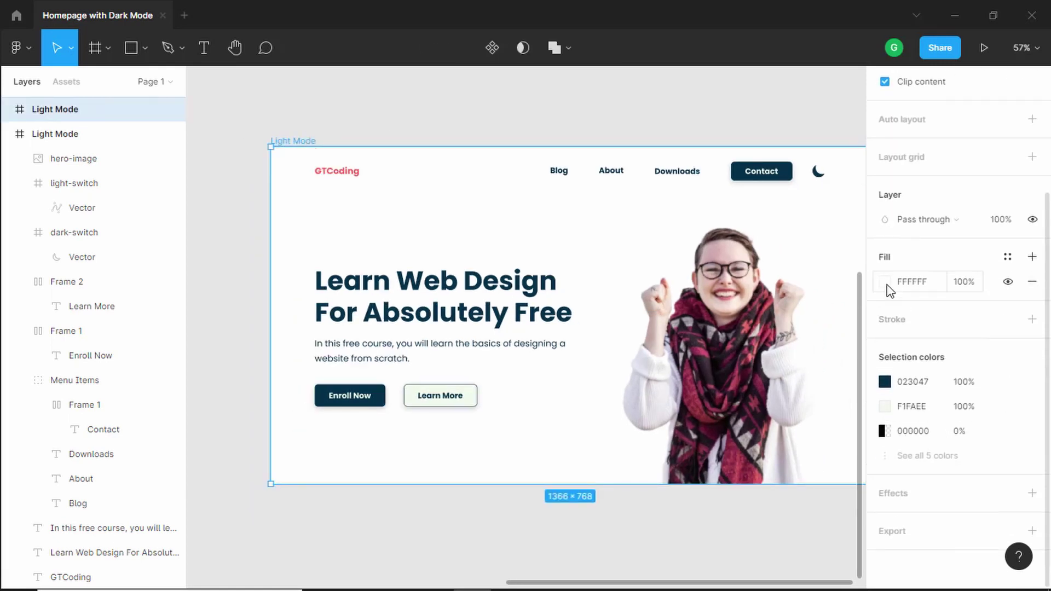
left_click(885, 282)
left_click(702, 417)
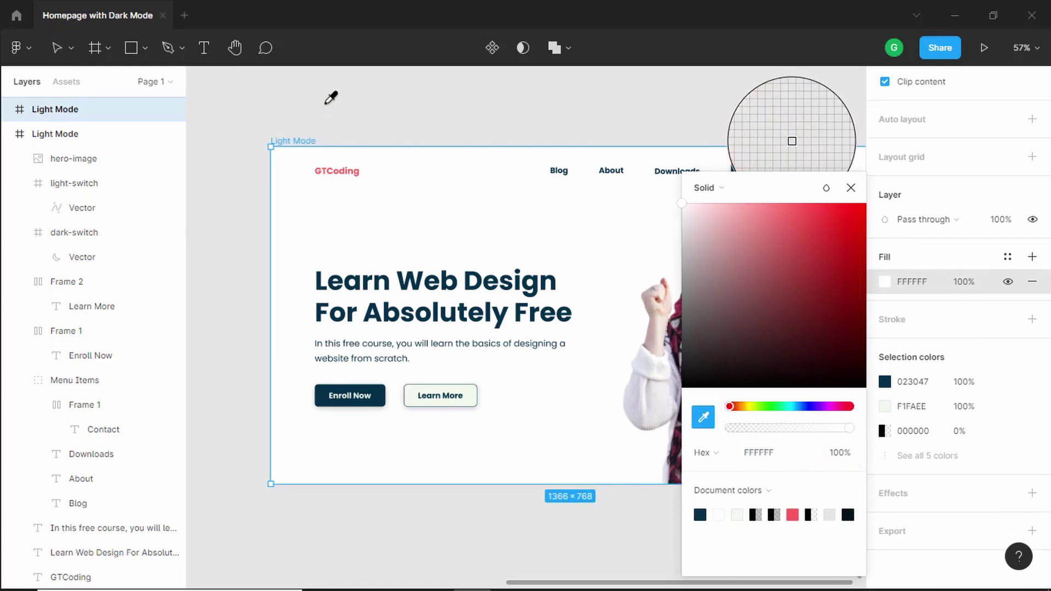
left_click_drag(307, 110, 481, 199)
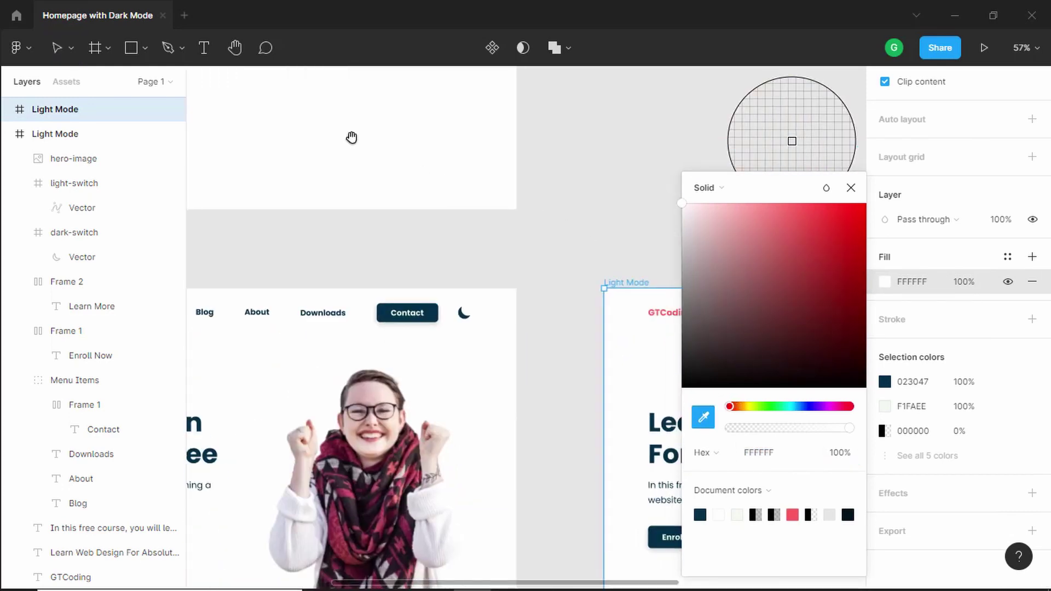
scroll(351, 137, "left", 6)
scroll(351, 137, "up", 2)
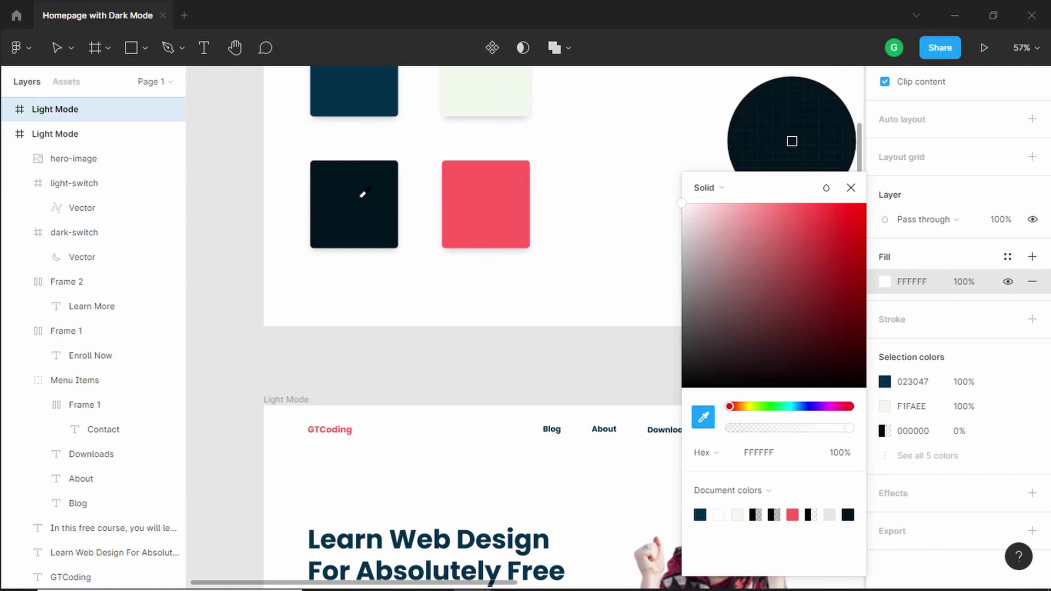
left_click(362, 194)
Recolor the dark frame's hero heading and paragraph together with the light document color F1FAEE, then deselect them.
scroll(333, 237, "right", 10)
scroll(333, 237, "down", 5)
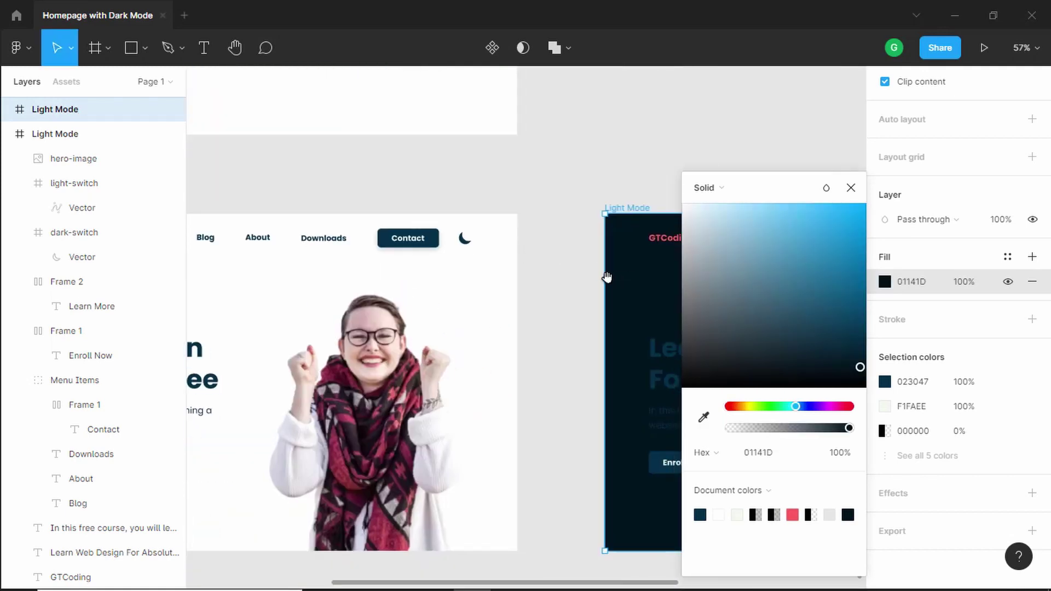
scroll(430, 259, "right", 10)
scroll(429, 258, "down", 3)
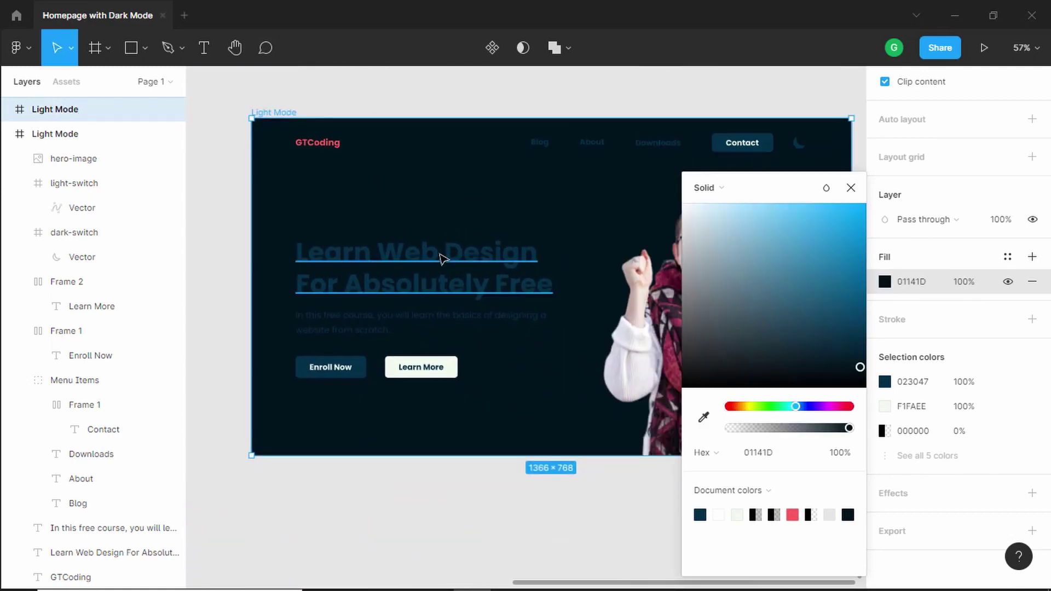
left_click(431, 272)
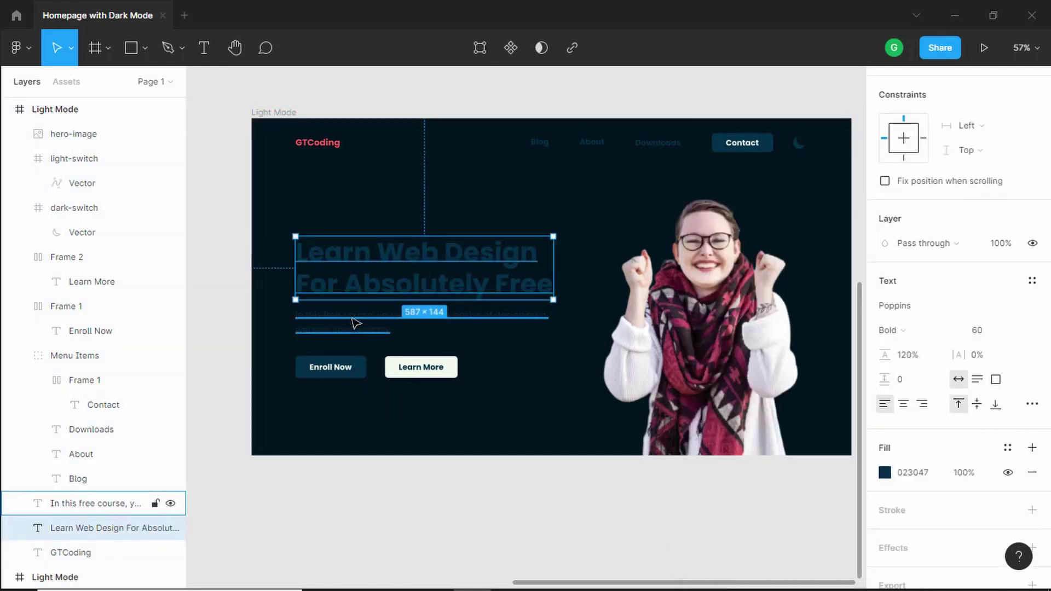
left_click(356, 323, "shift")
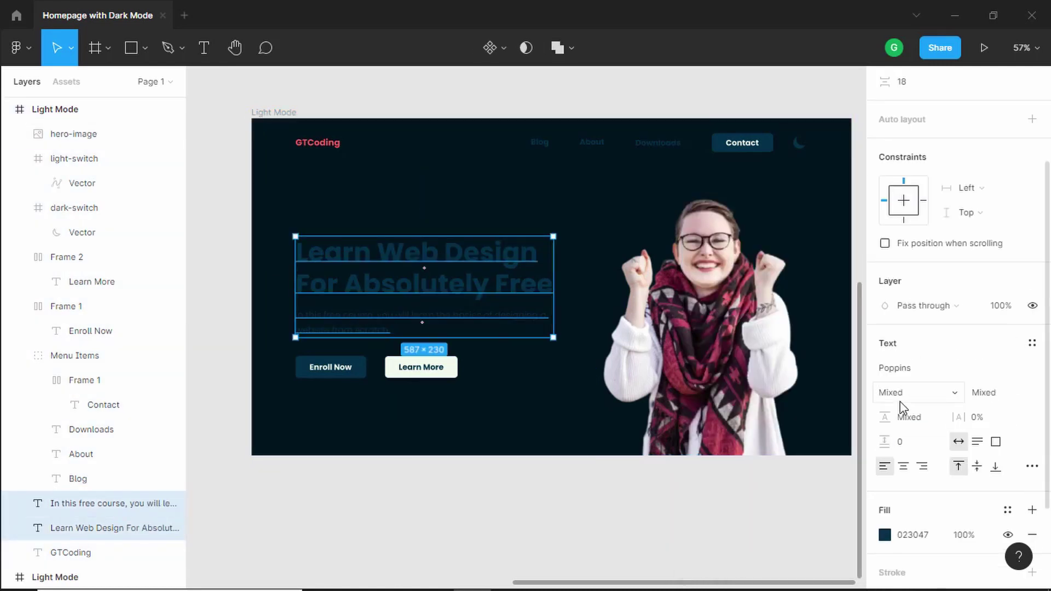
scroll(892, 416, "down", 3)
left_click(885, 418)
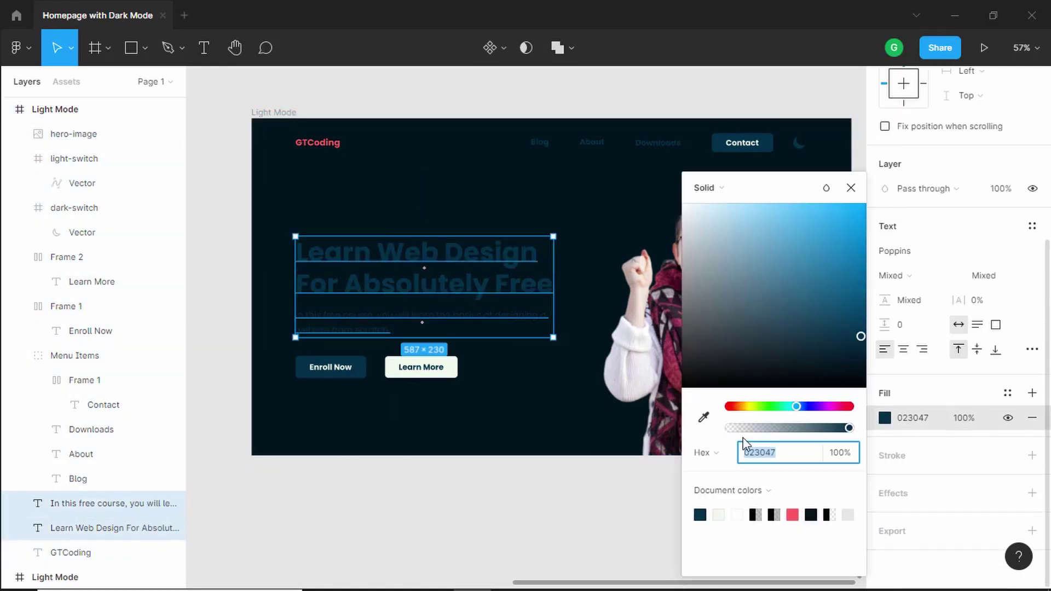
left_click(719, 515)
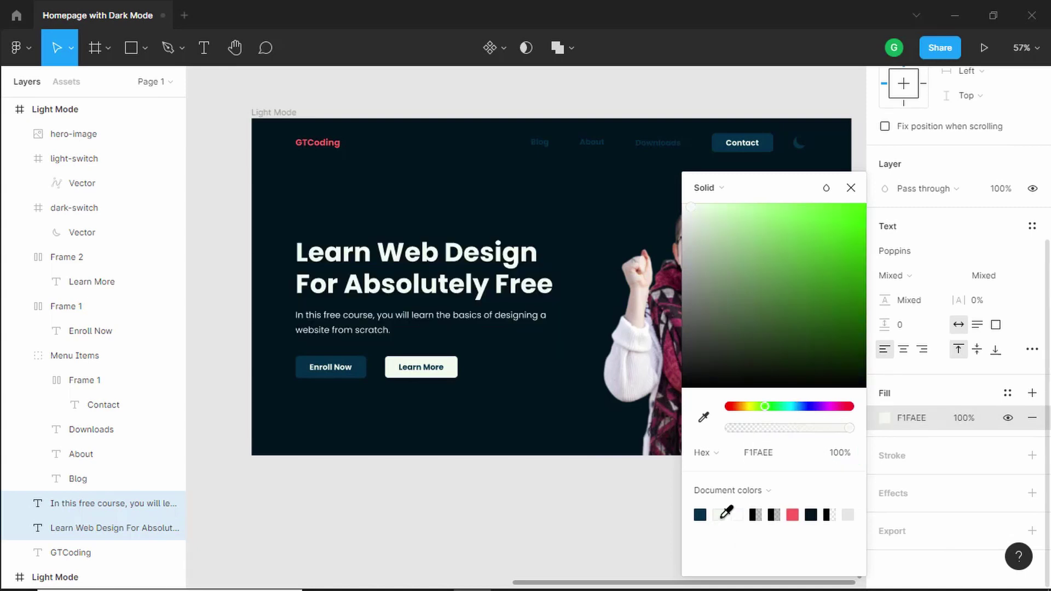
left_click(629, 467)
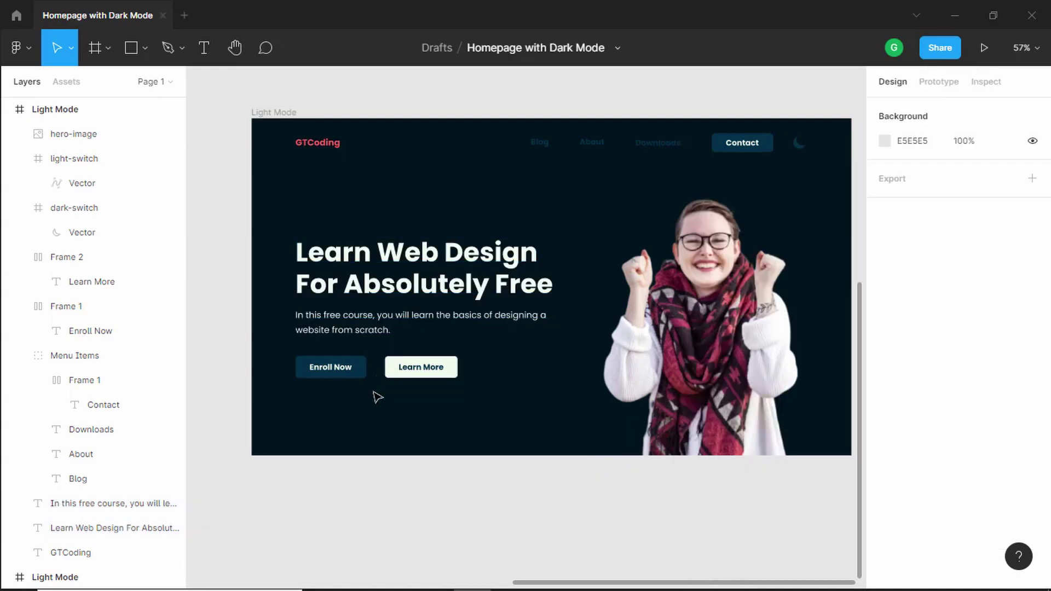
Swap the dark frame's Enroll Now button colors, giving it an F1FAEE background and 023047 text.
scroll(370, 393, "left", 5)
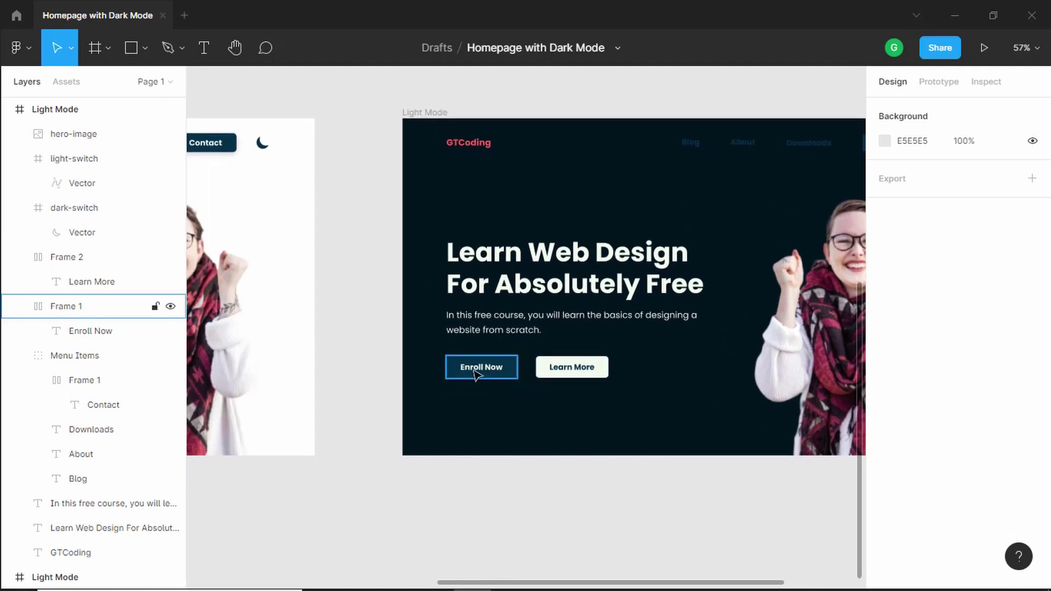
left_click(477, 375)
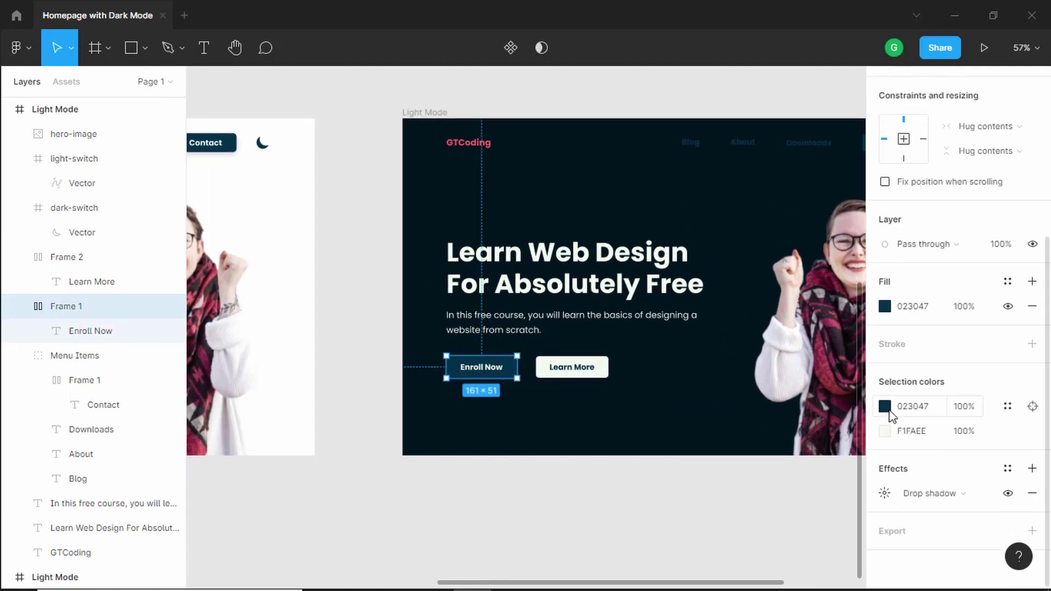
left_click(884, 406)
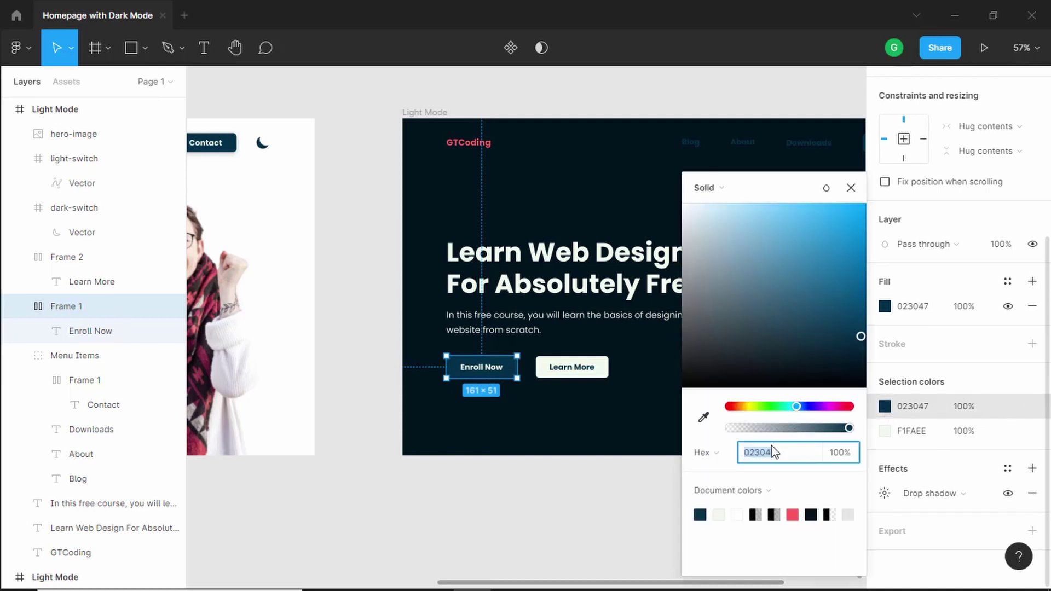
left_click(718, 514)
left_click(885, 432)
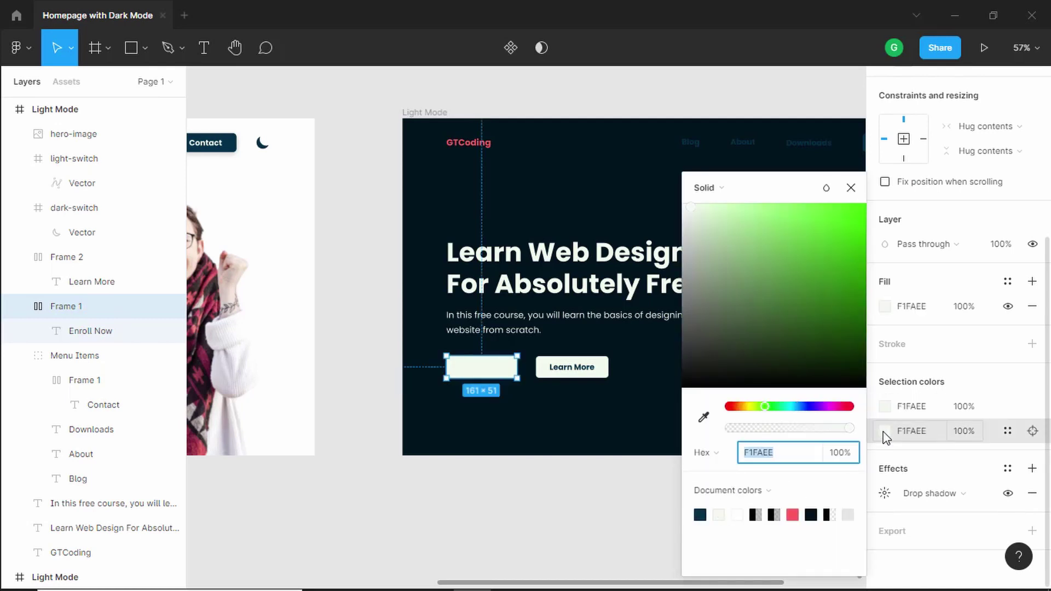
left_click(704, 515)
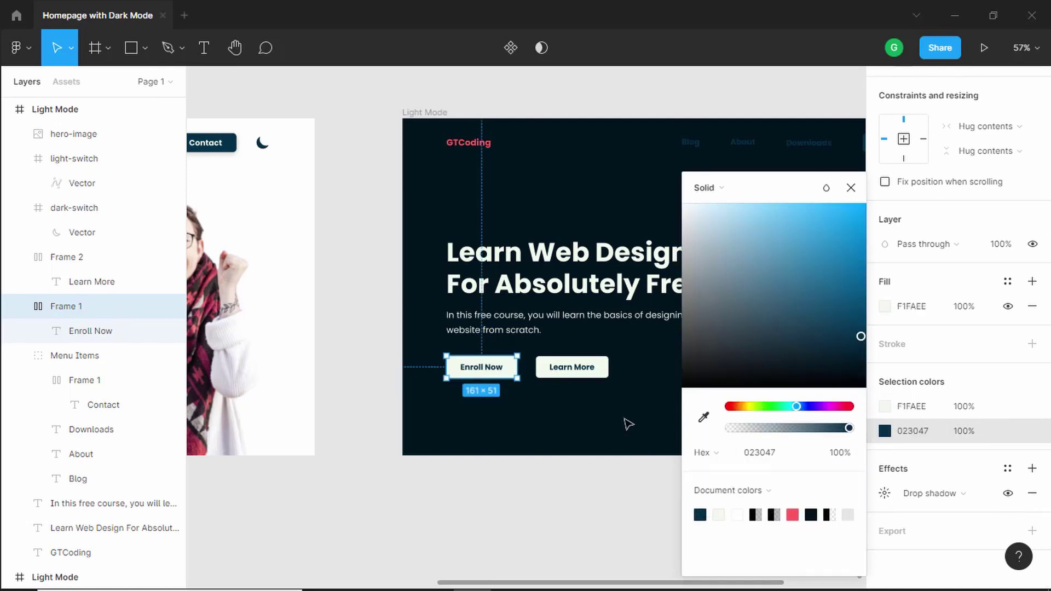
Recolor the dark frame's Learn More button with a 023047 background and F1FAEE border and text, then deselect it.
left_click(601, 372)
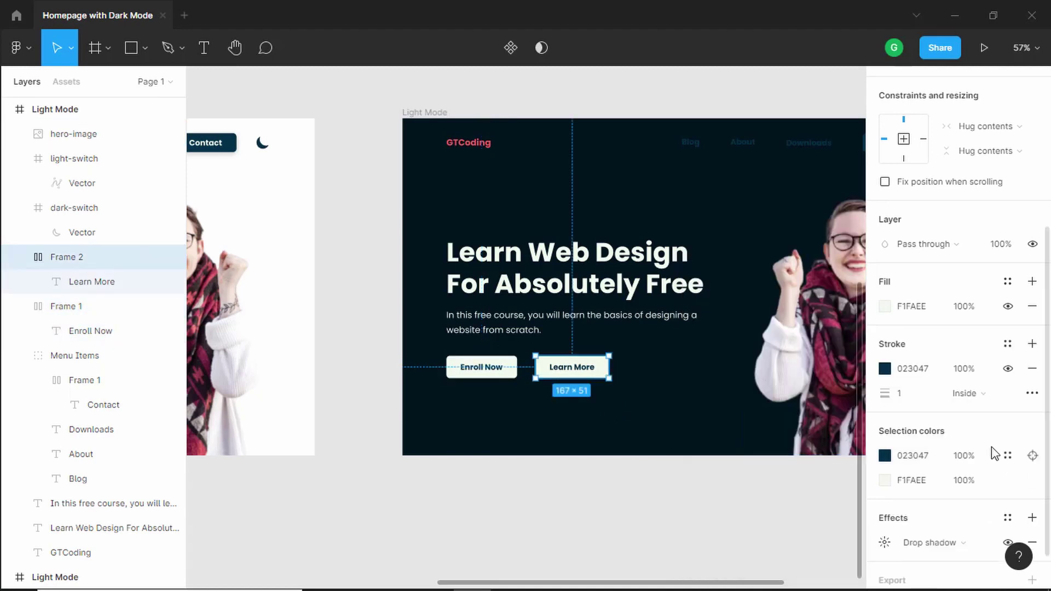
scroll(957, 460, "down", 2)
left_click(884, 408)
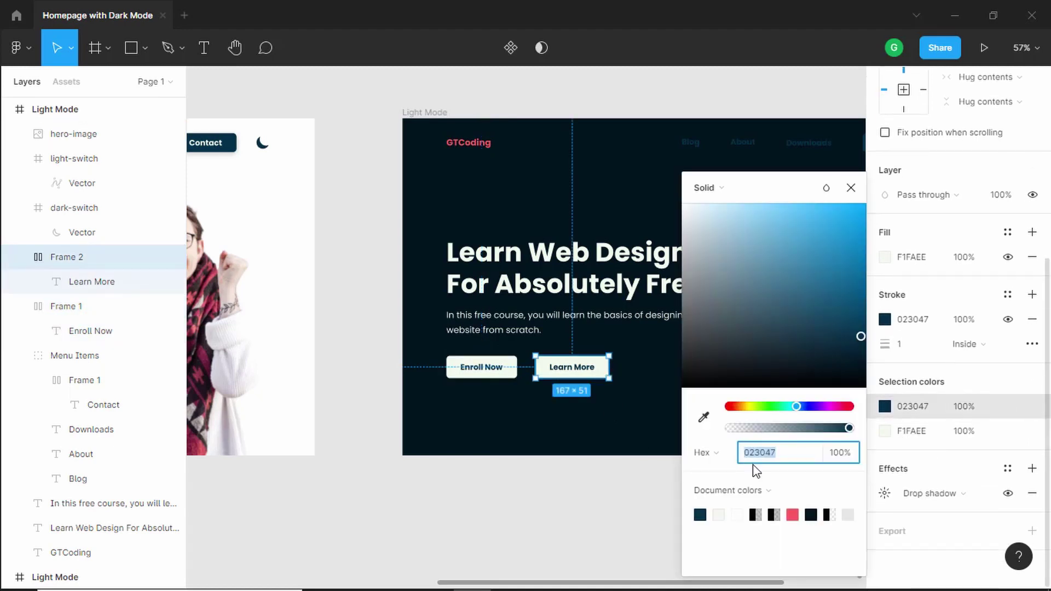
left_click(721, 514)
left_click(883, 432)
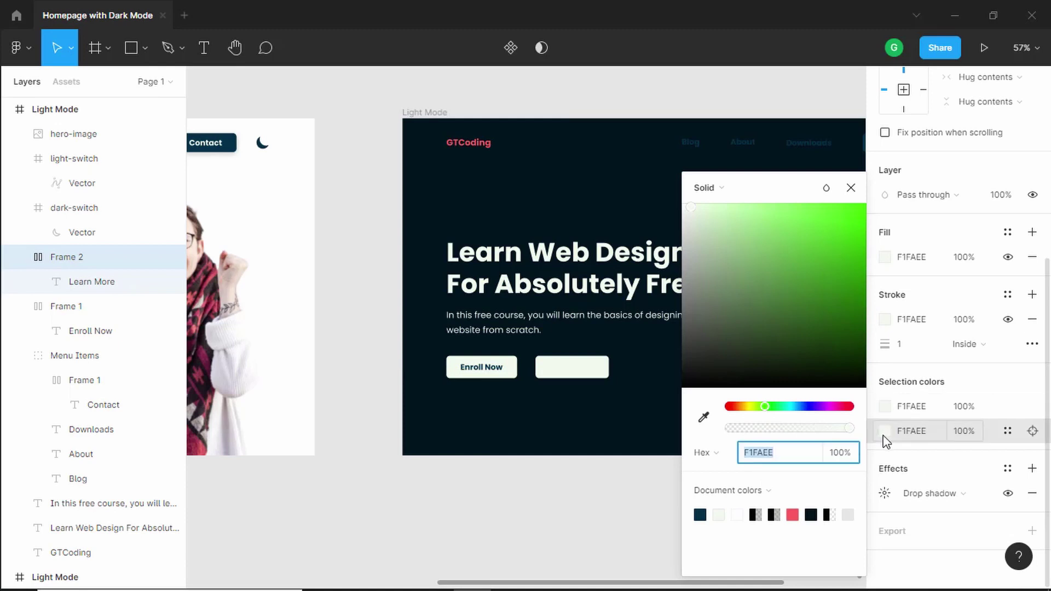
left_click(701, 514)
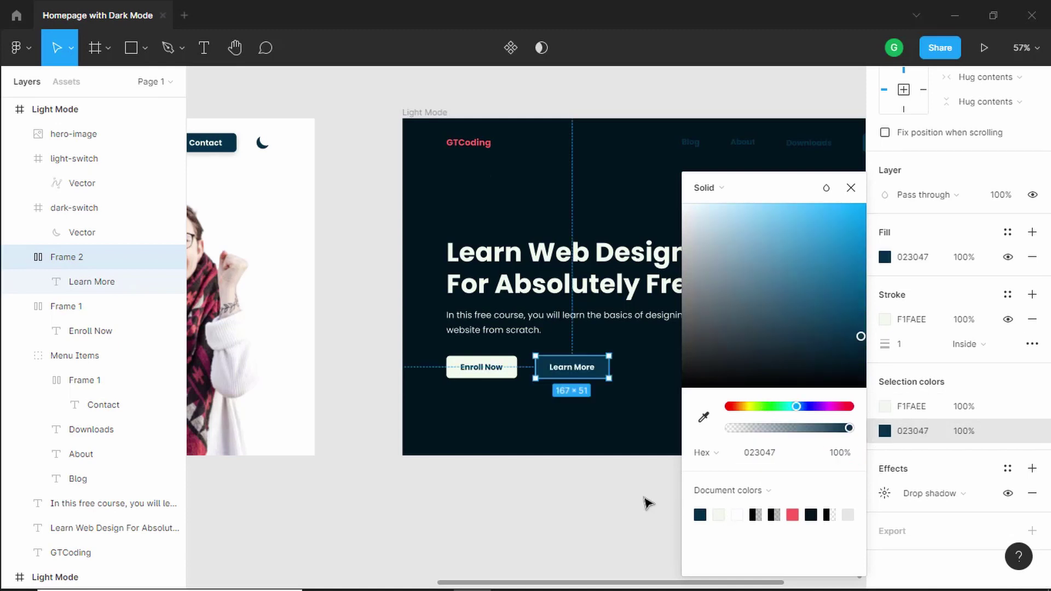
left_click(647, 503)
Recolor the dark frame's Blog, About and Downloads menu links together in a near-white color, then deselect them.
scroll(727, 206, "up", 2)
scroll(533, 244, "right", 5)
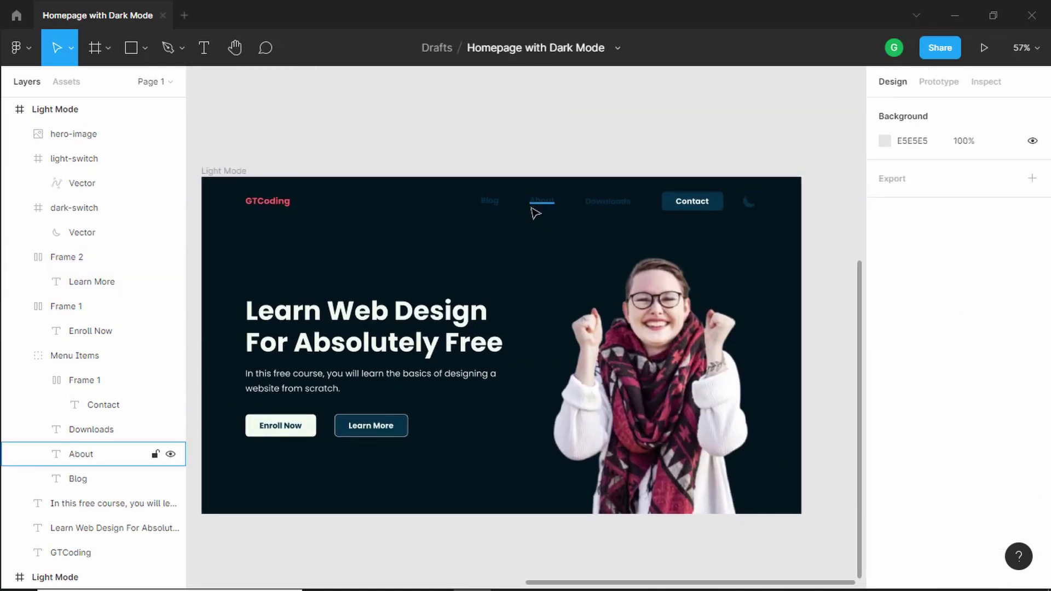
scroll(536, 213, "up", 2)
left_click(395, 210)
left_click(462, 210, "shift")
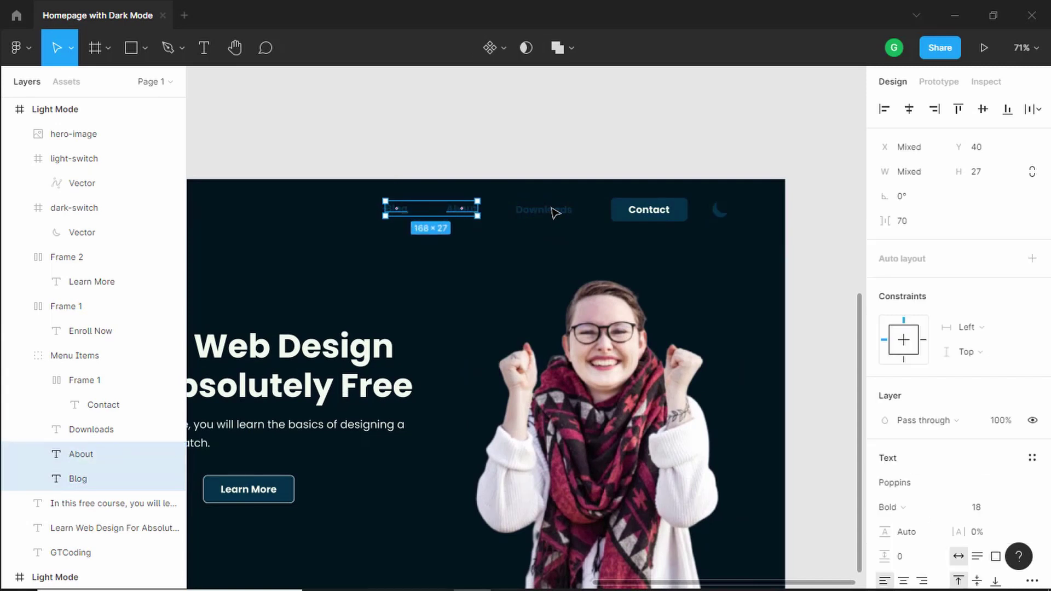
left_click(553, 210, "shift")
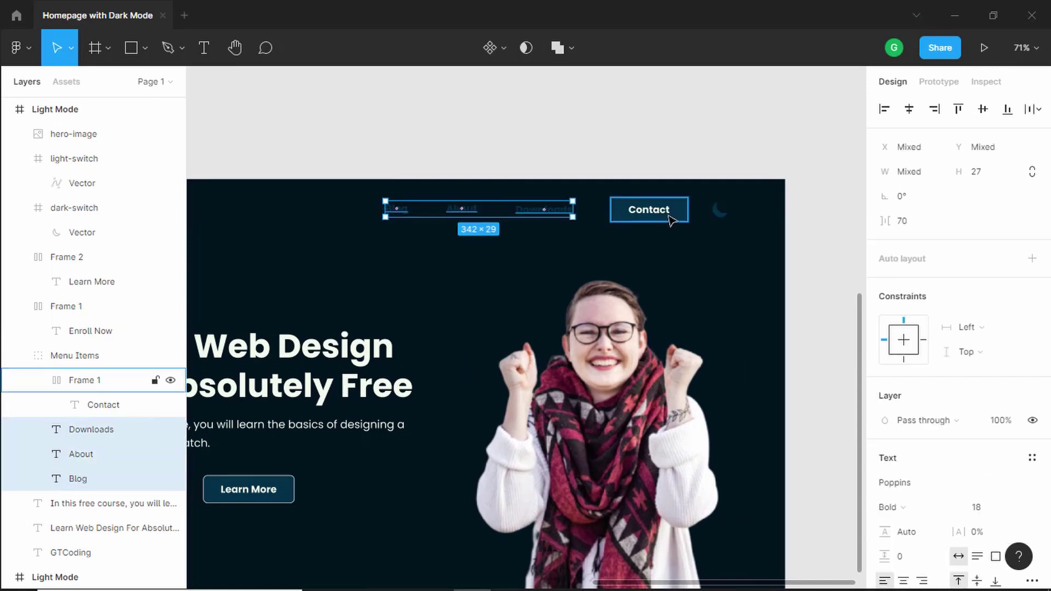
scroll(905, 485, "down", 5)
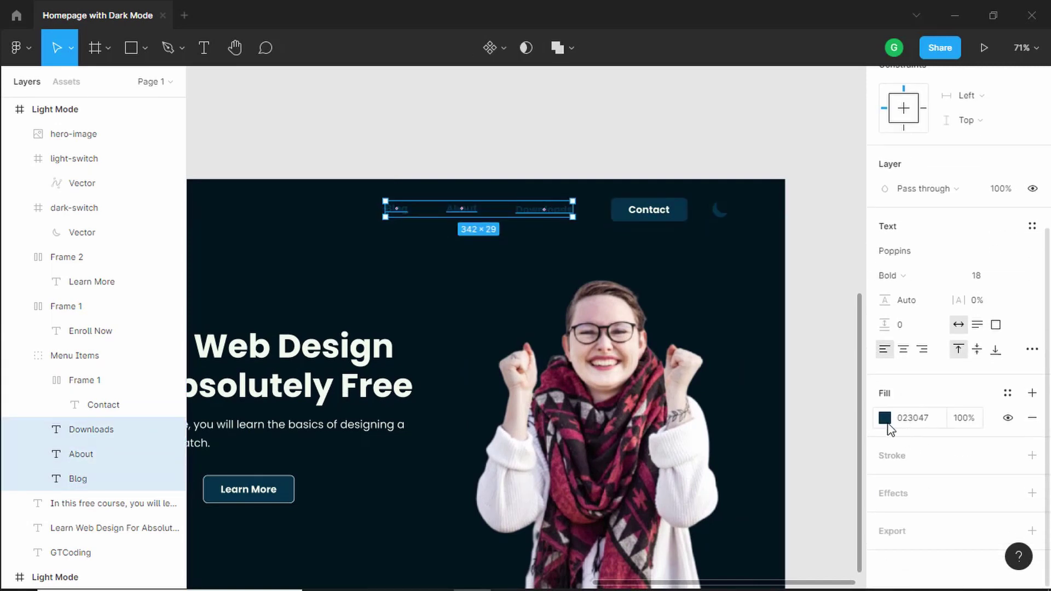
left_click(884, 419)
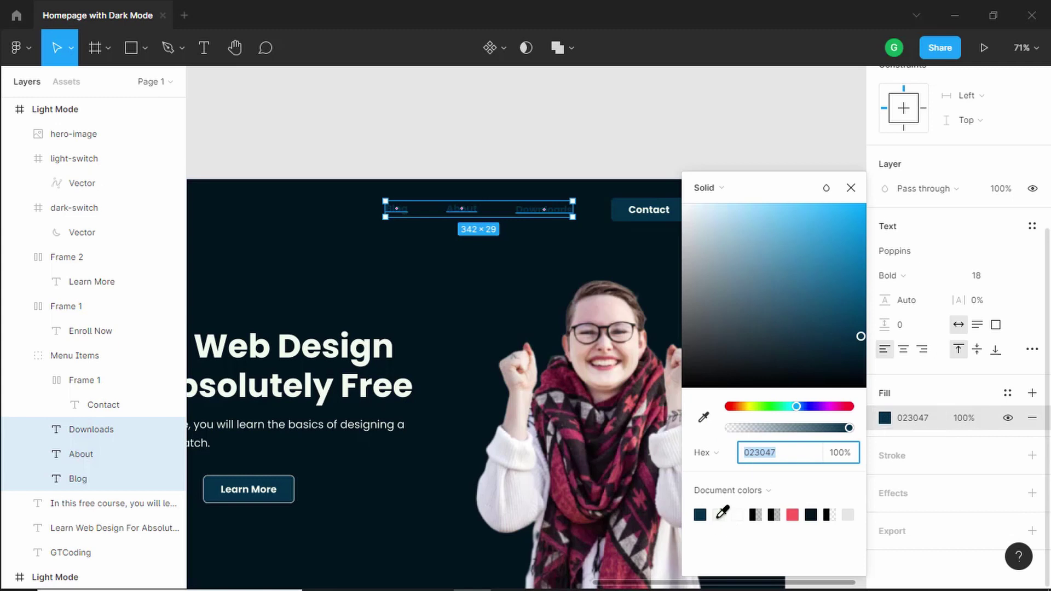
type("ffffff")
key("Return")
key("Escape")
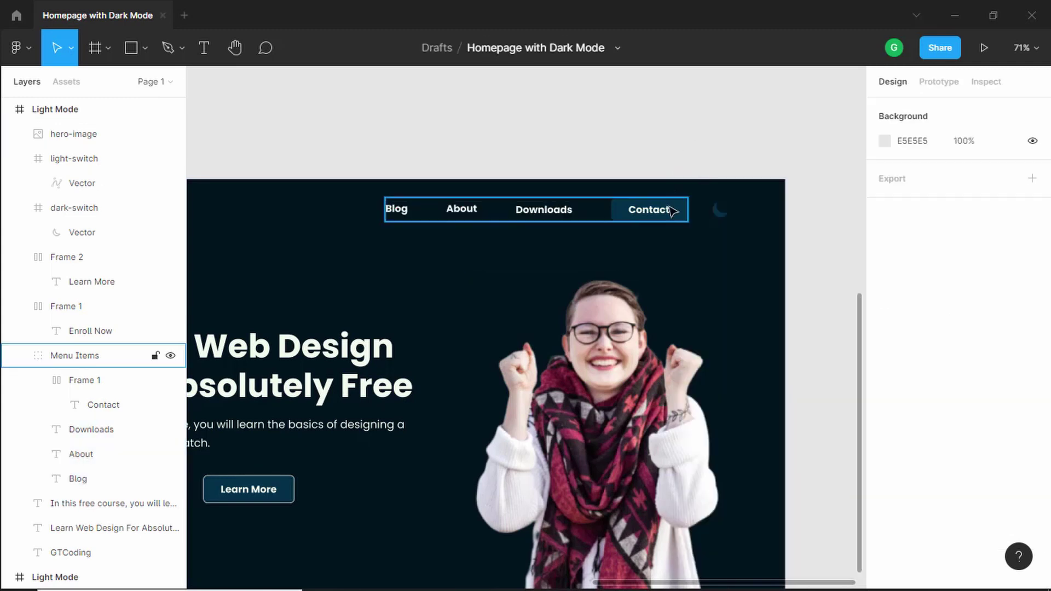
Swap the dark frame's Contact button colors, giving it an F1FAEE background and navy 023047 text.
left_click(673, 211)
double_click(672, 211)
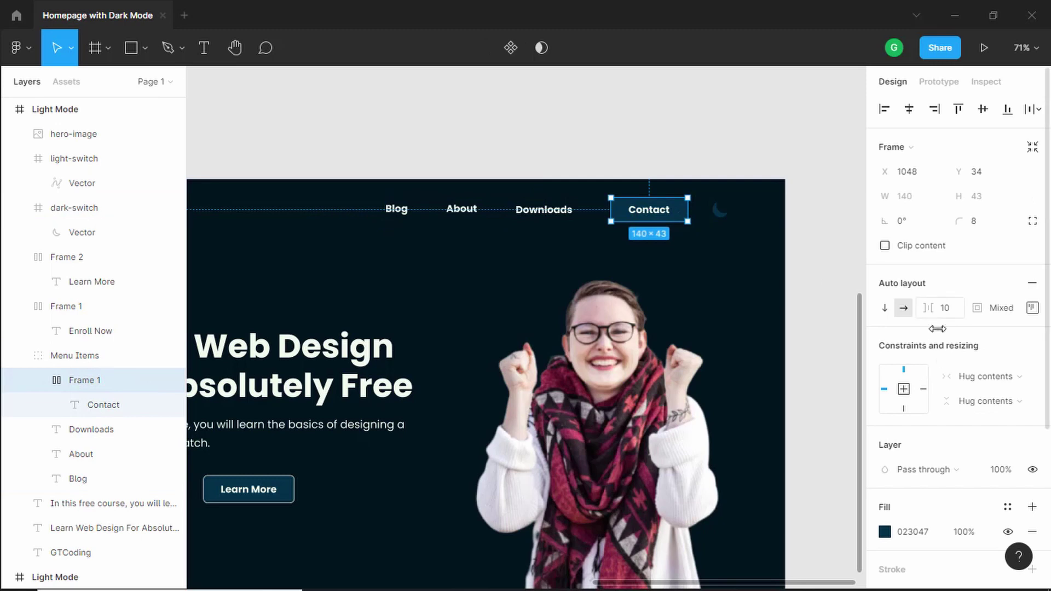
scroll(941, 411, "down", 4)
left_click(885, 406)
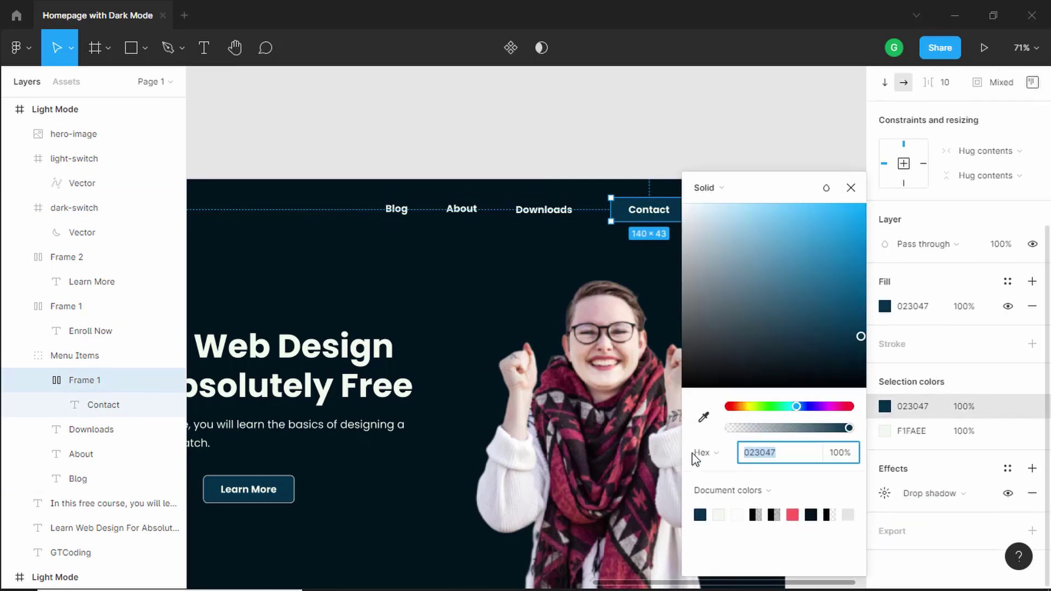
left_click(718, 515)
left_click(887, 431)
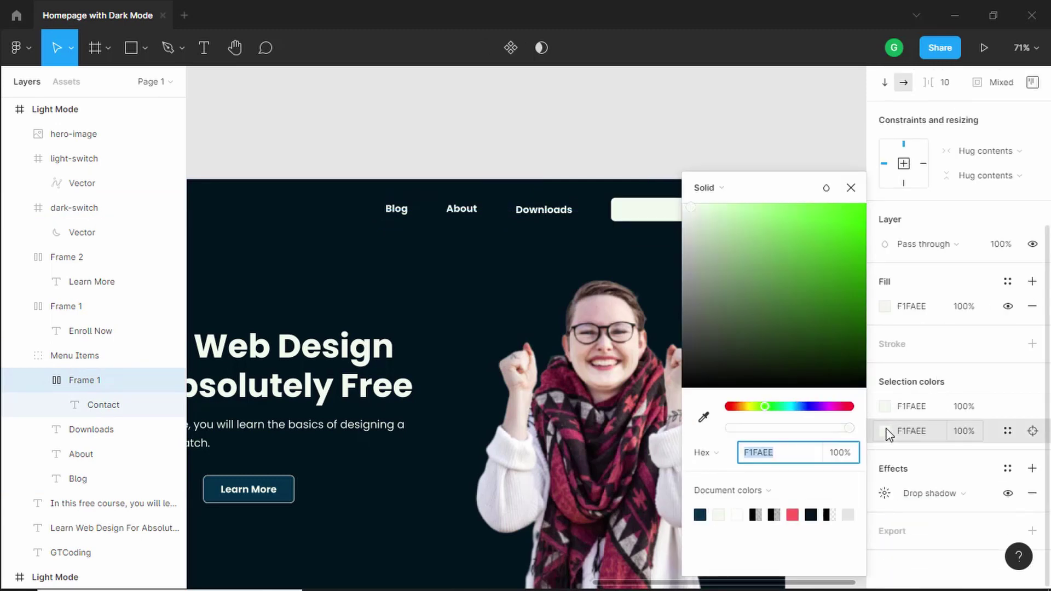
left_click(717, 514)
left_click(708, 155)
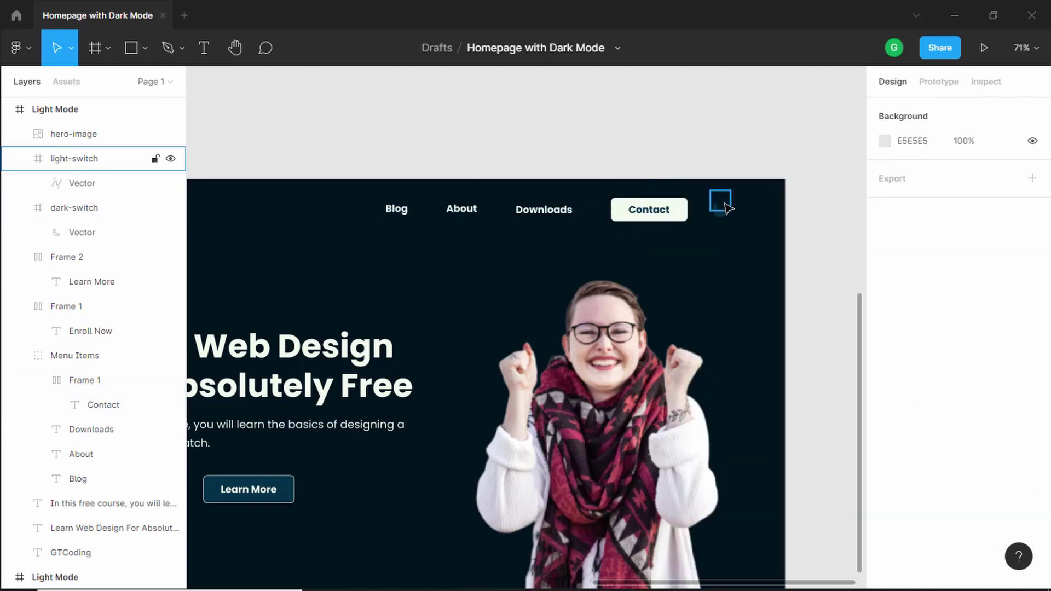
Reveal the dark frame's light-switch icon by setting its color opacity to 100% and its color to F1FAEE.
left_click(724, 204)
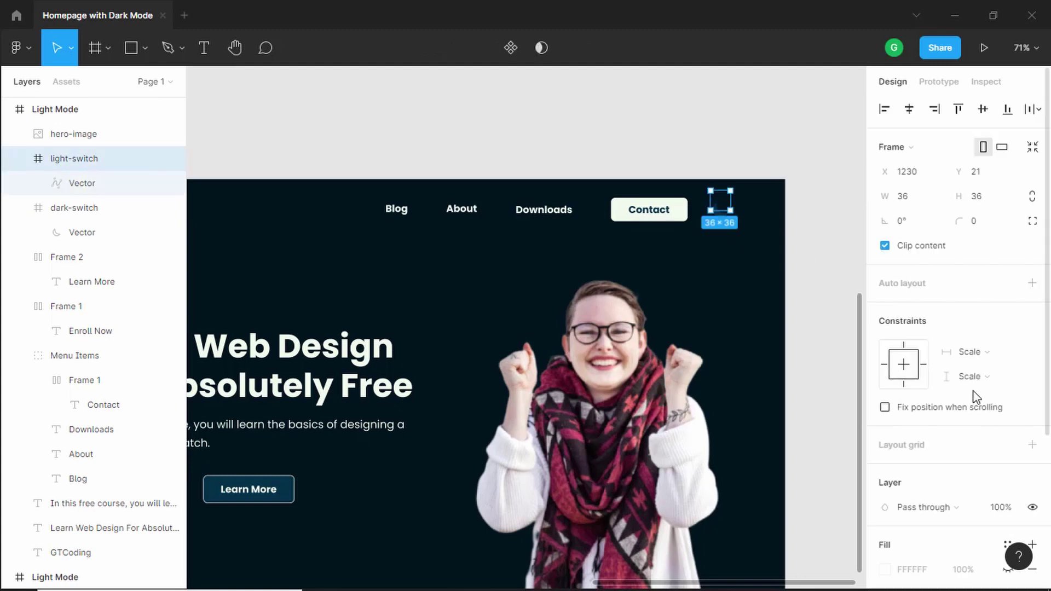
scroll(972, 399, "down", 4)
left_click(959, 457)
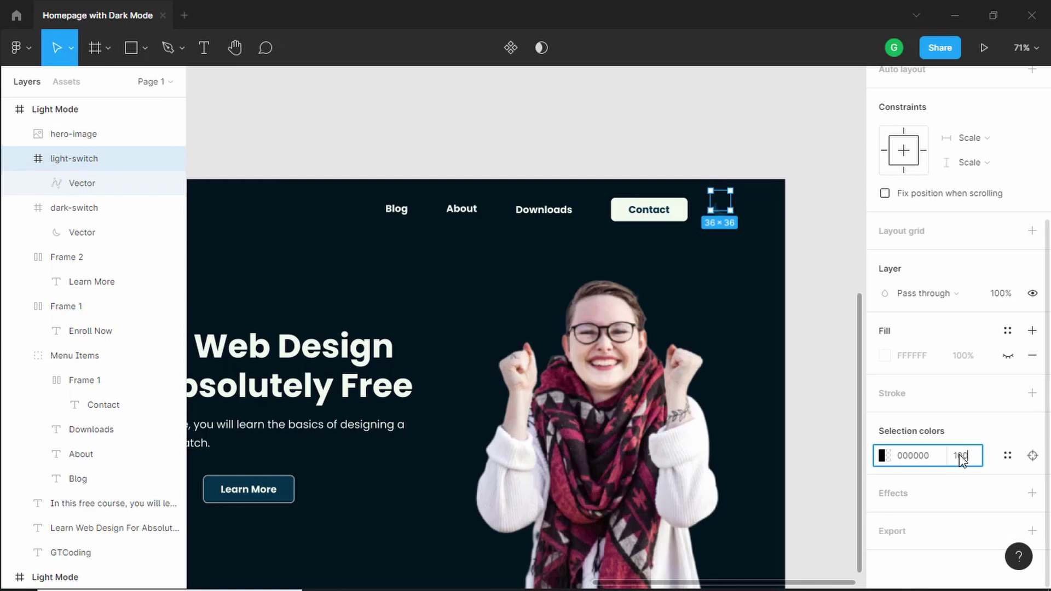
key("Return")
left_click(884, 455)
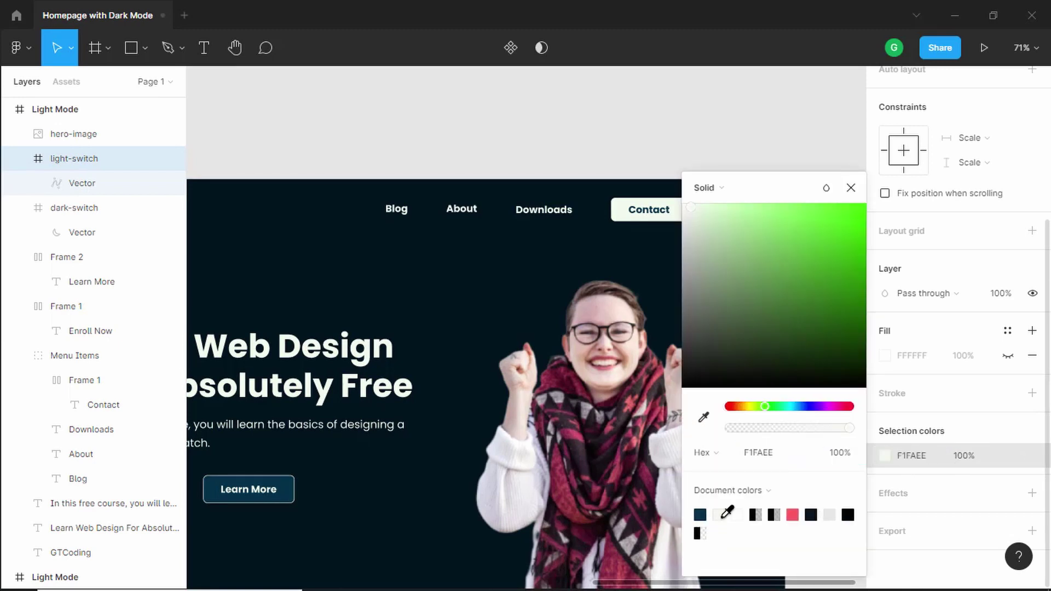
left_click(763, 167)
Move the dark frame's light-switch icon down 16 px to Y 37, level with the Contact button.
left_click(721, 202)
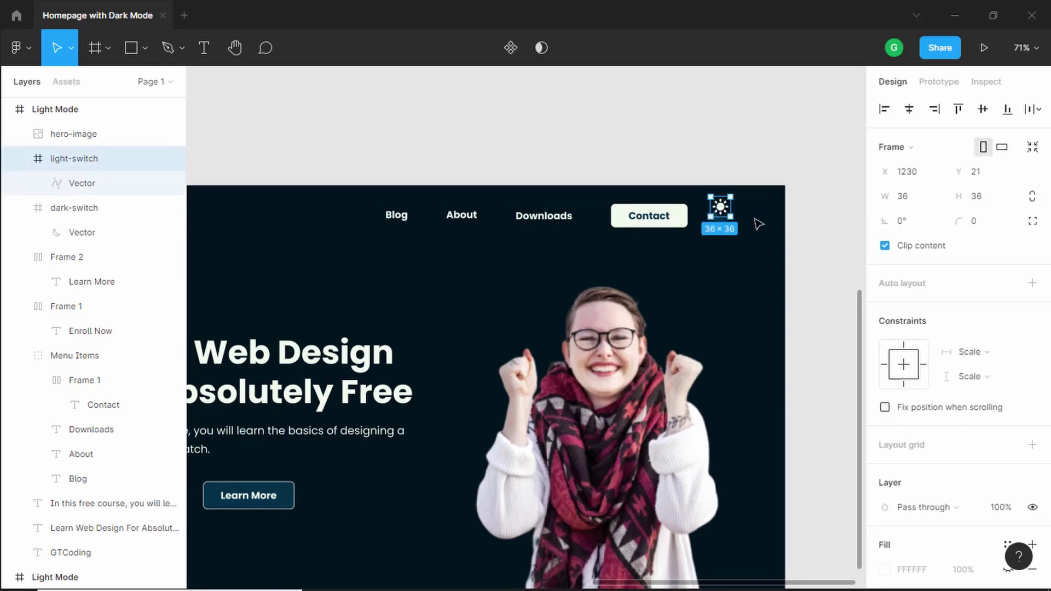
scroll(754, 222, "up", 5)
scroll(749, 219, "up", 1)
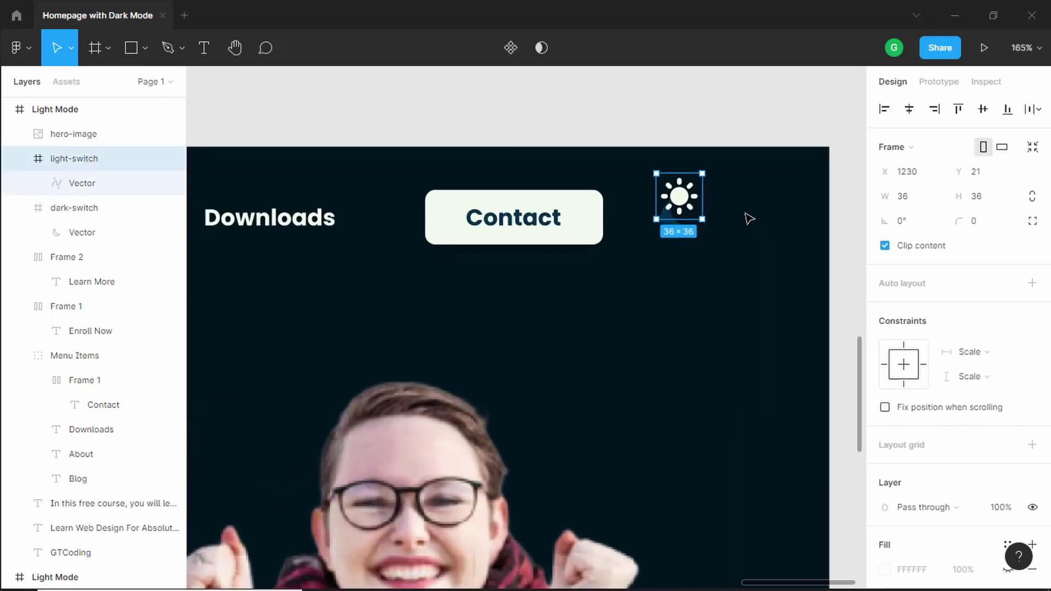
left_click(990, 177)
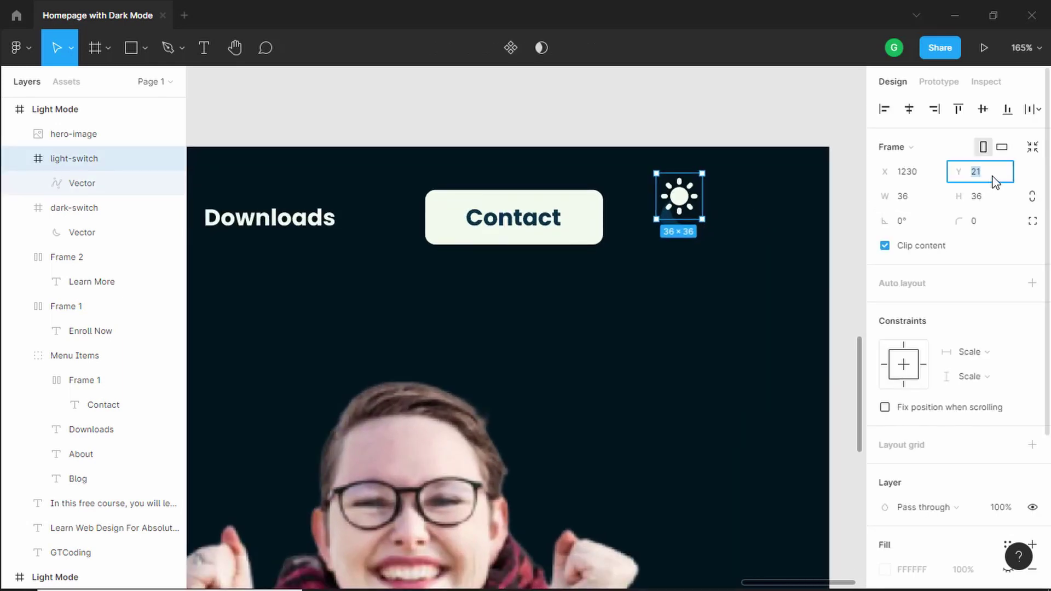
left_click(997, 172)
type("+16")
key("Return")
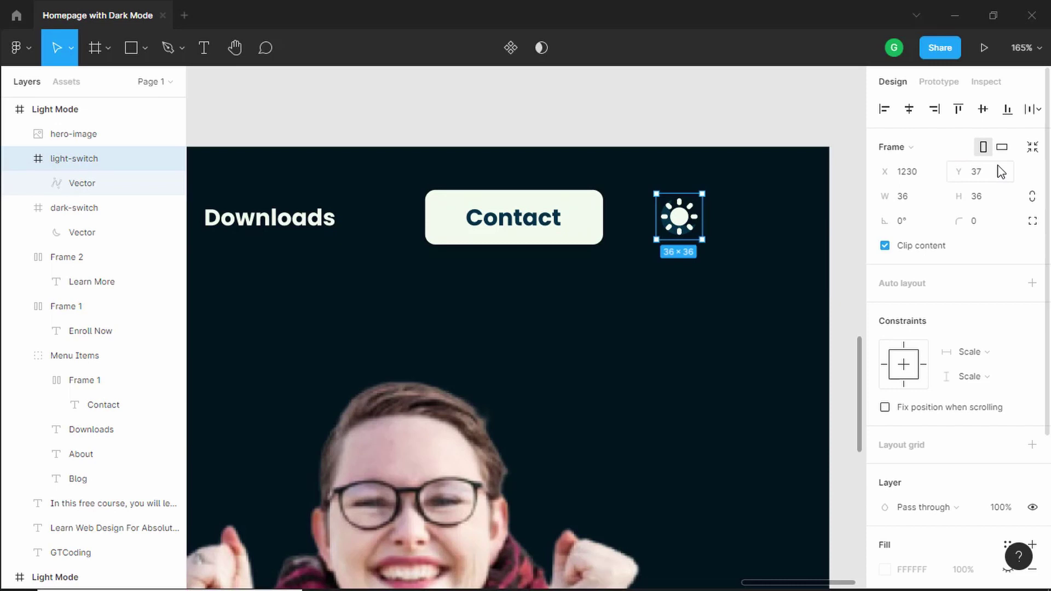
Move the dark frame's dark-switch icon up to Y 21.
left_click(80, 213)
left_click(995, 174)
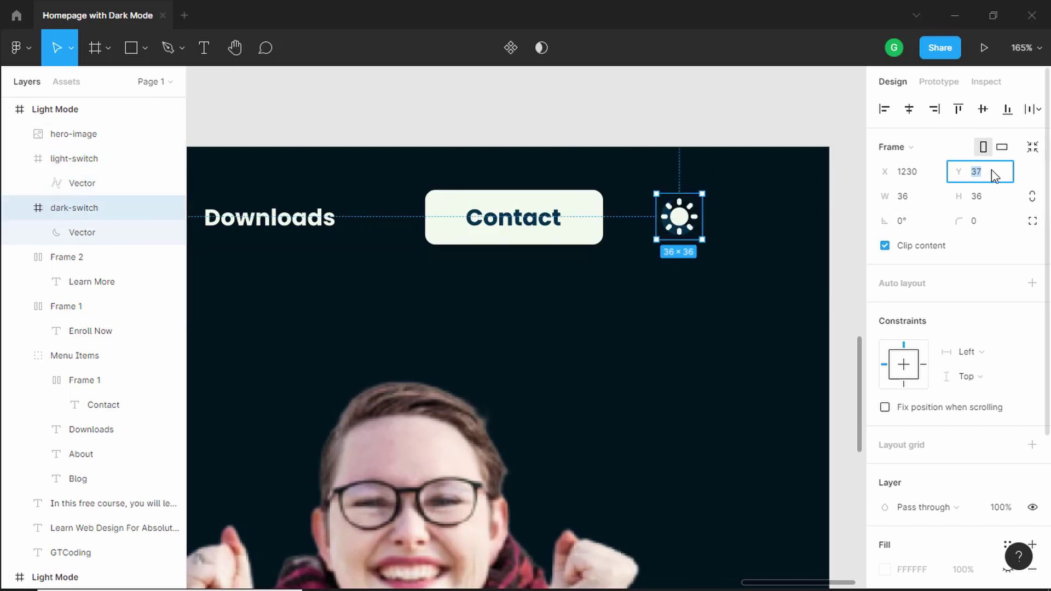
left_click(999, 176)
key("Return")
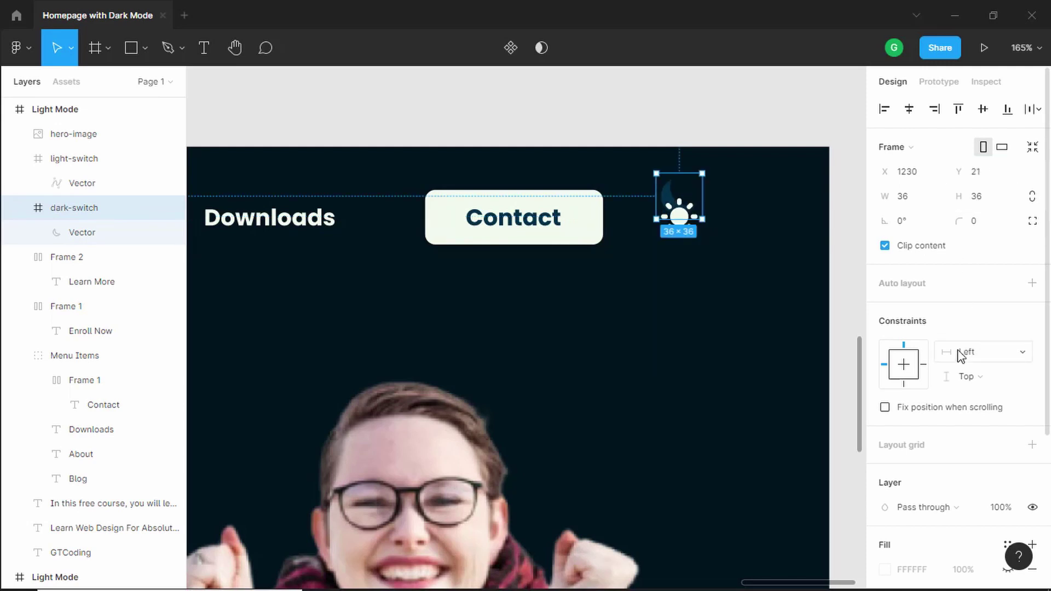
Hide the dark frame's dark-switch icon by setting its color opacity to 0%, then deselect it.
scroll(960, 353, "down", 4)
left_click(959, 459)
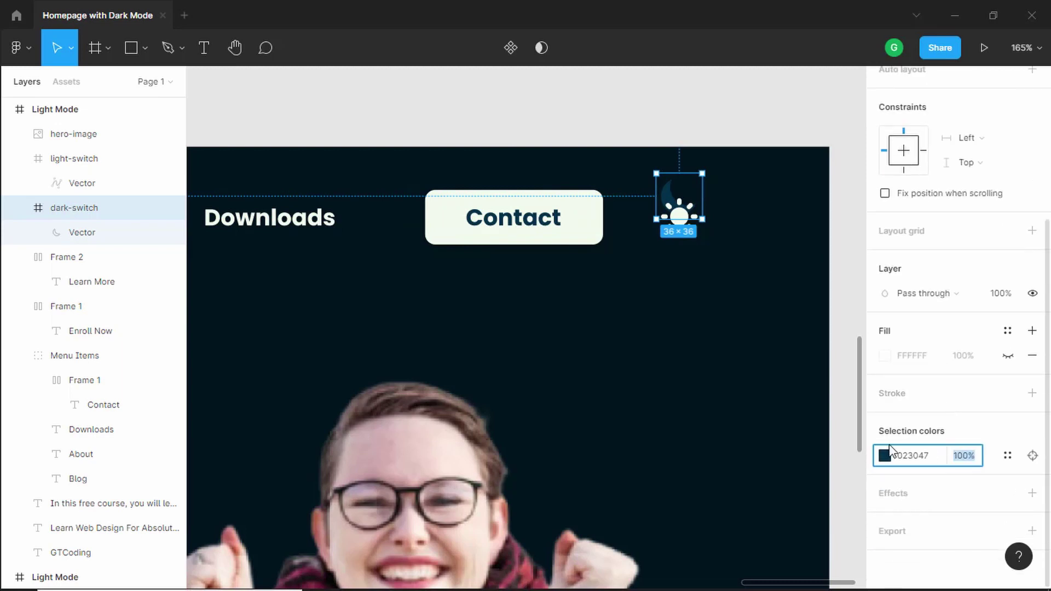
type("0")
key("Return")
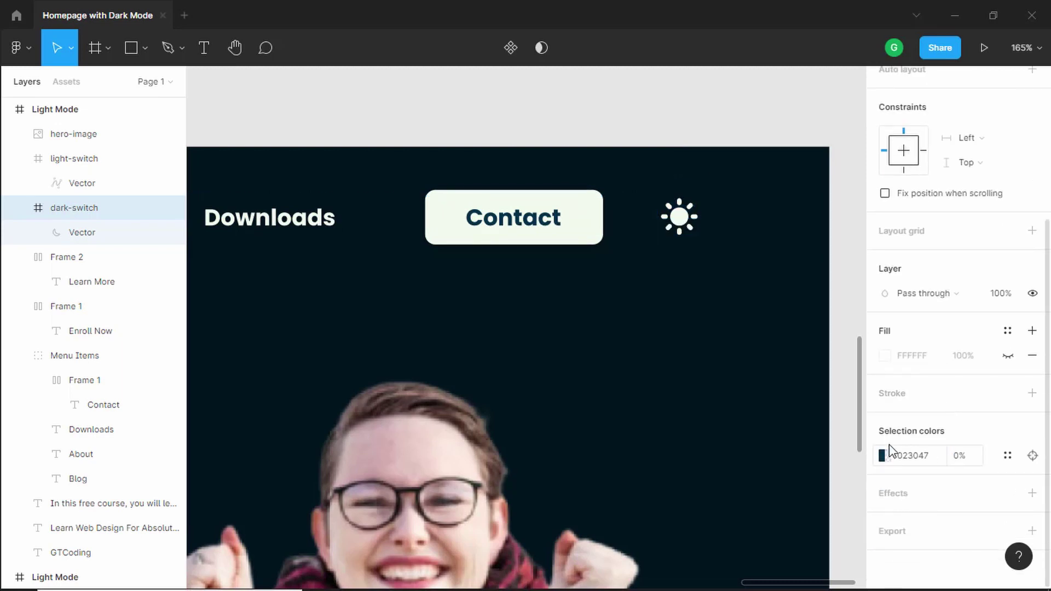
scroll(685, 142, "down", 5)
scroll(685, 145, "down", 2)
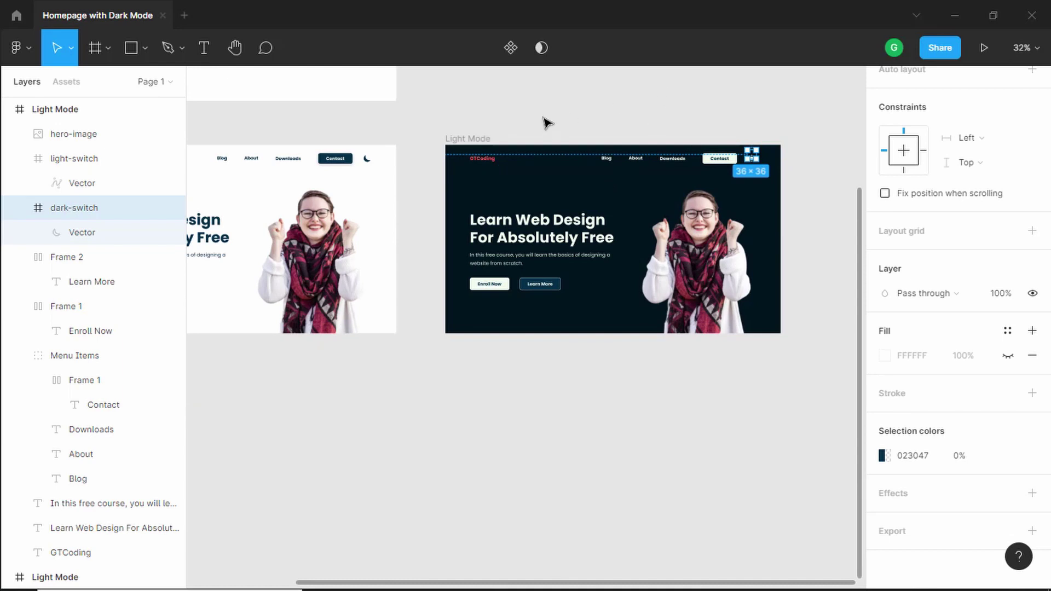
left_click(519, 121)
Add an on-click prototype connection from the original light frame's dark-switch moon icon to the dark frame.
scroll(547, 124, "left", 2)
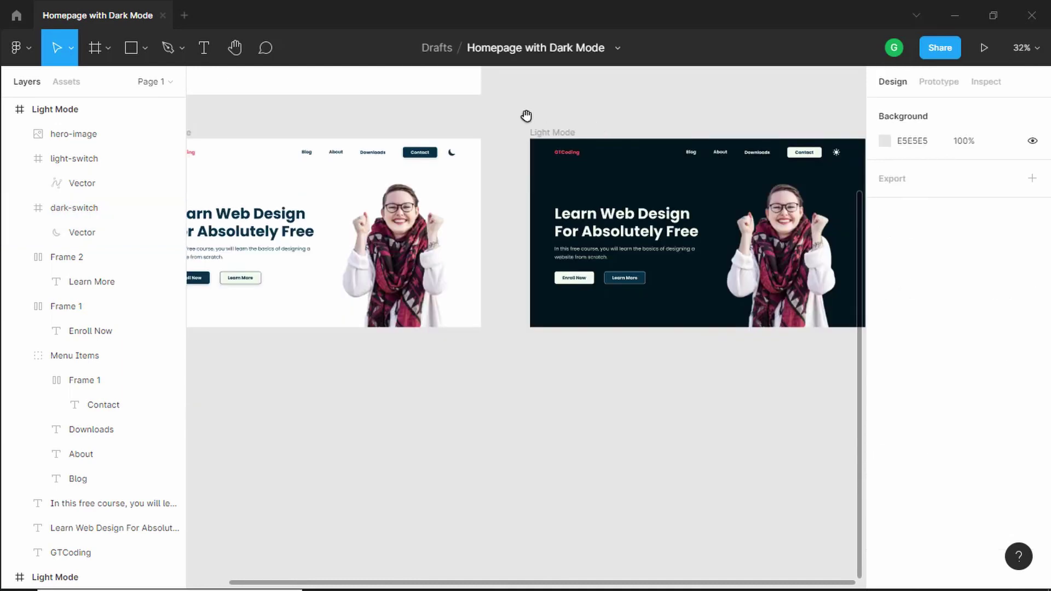
scroll(507, 119, "left", 2)
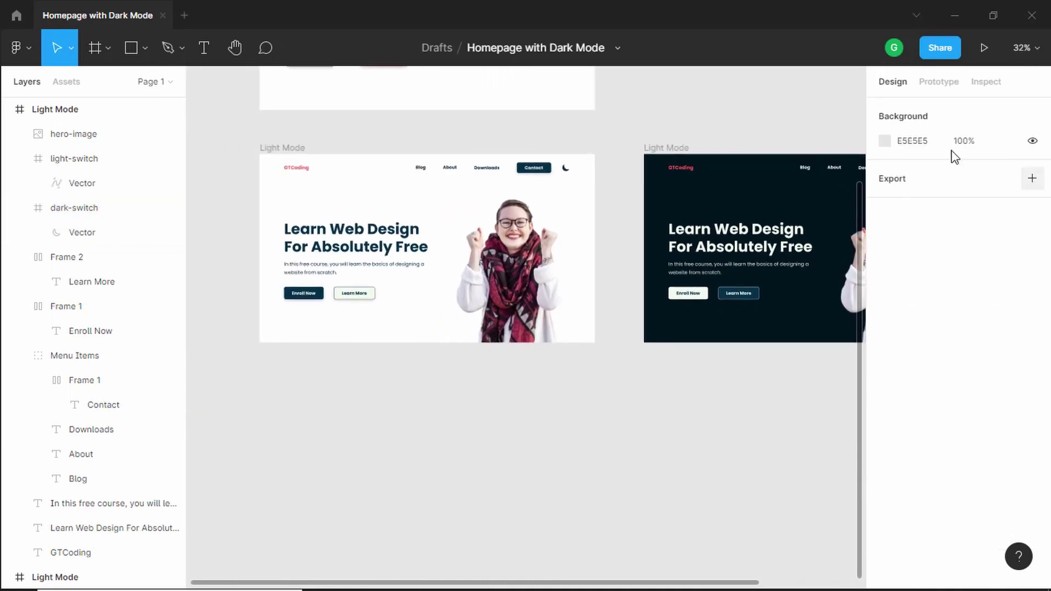
left_click(939, 87)
scroll(615, 182, "up", 1)
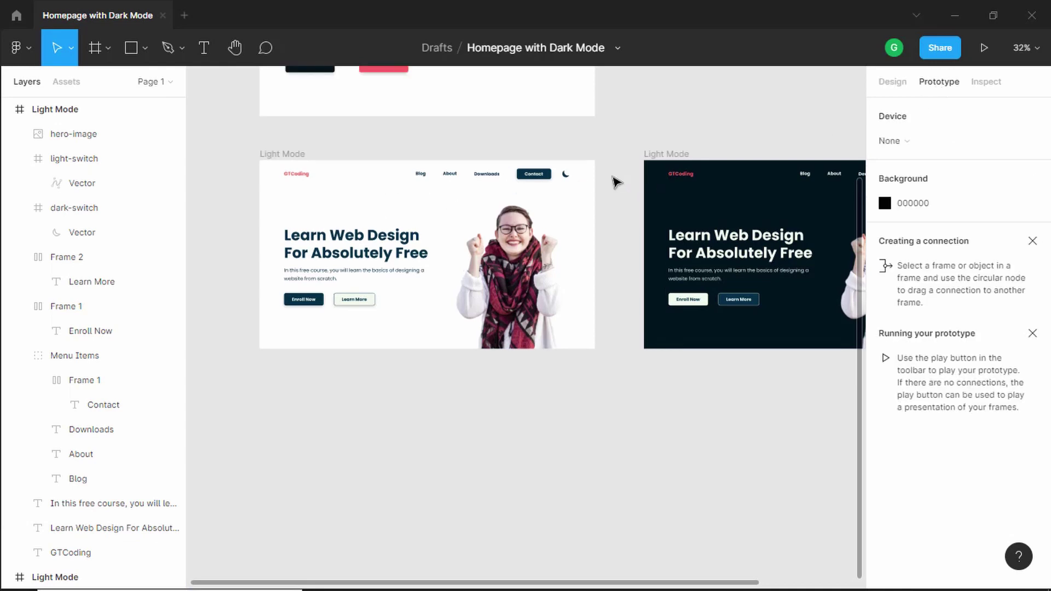
scroll(607, 208, "up", 2)
scroll(593, 234, "up", 5)
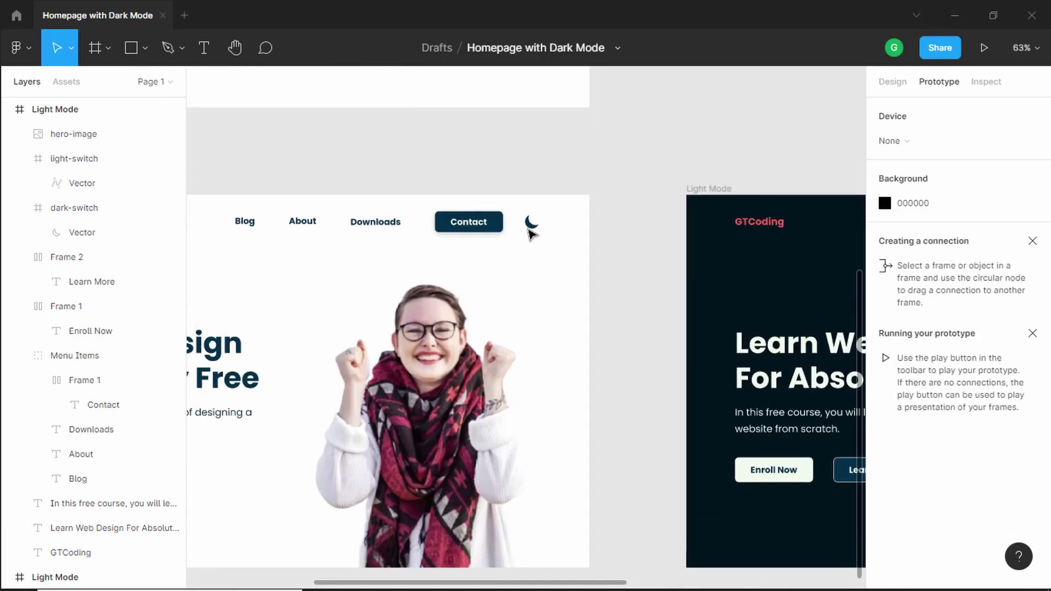
left_click(532, 229)
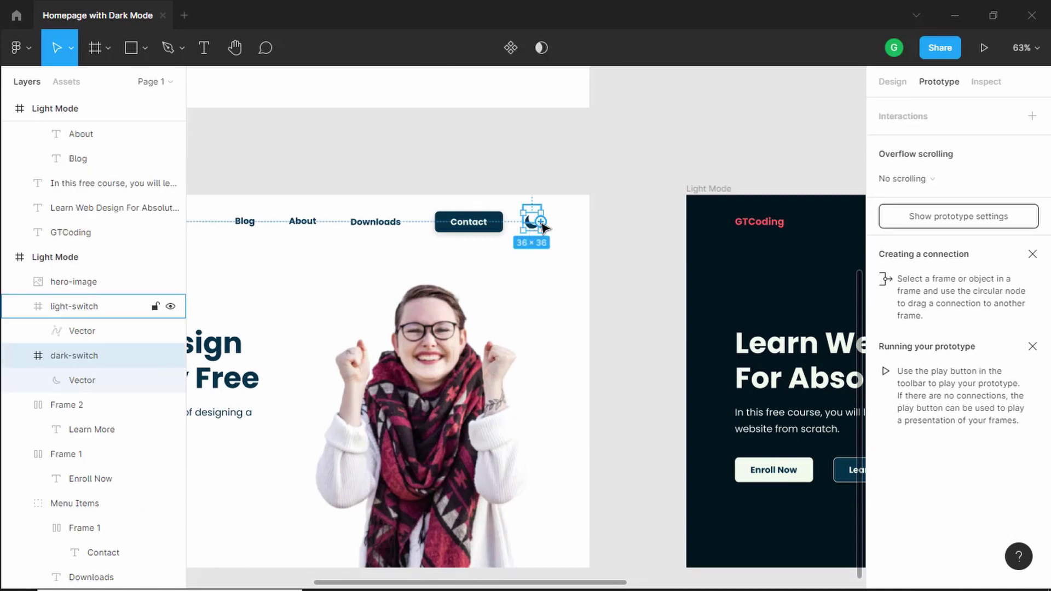
left_click_drag(540, 222, 699, 348)
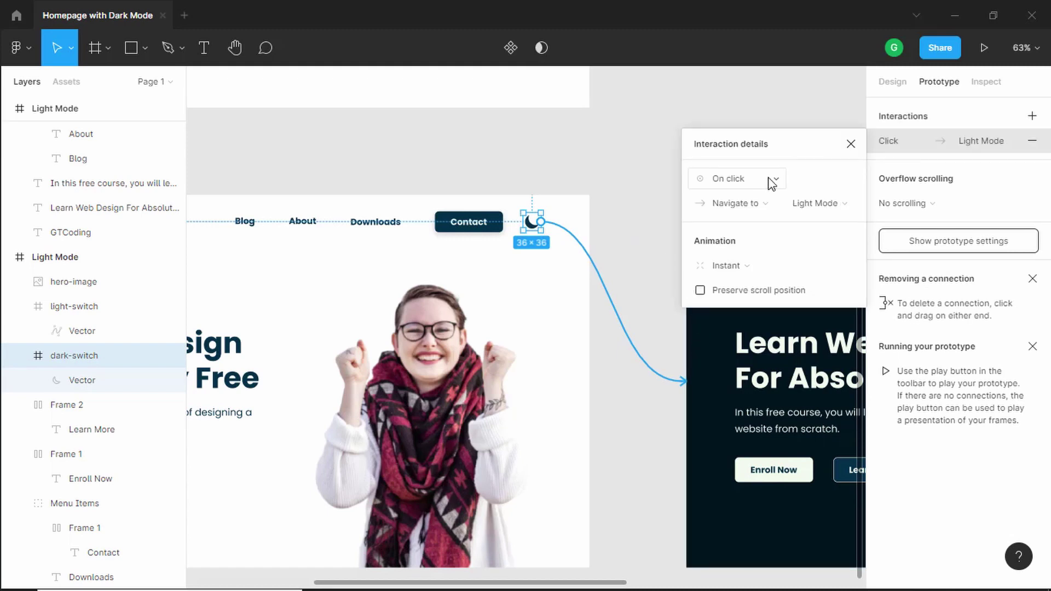
Set the moon icon connection's animation to Smart animate and close the interaction details.
left_click(753, 268)
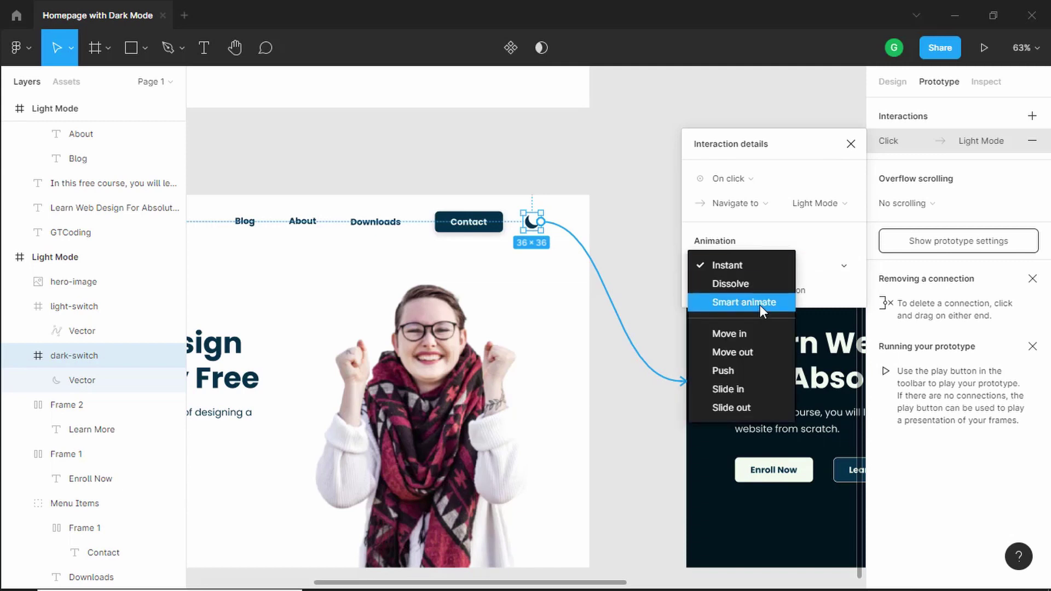
left_click(759, 304)
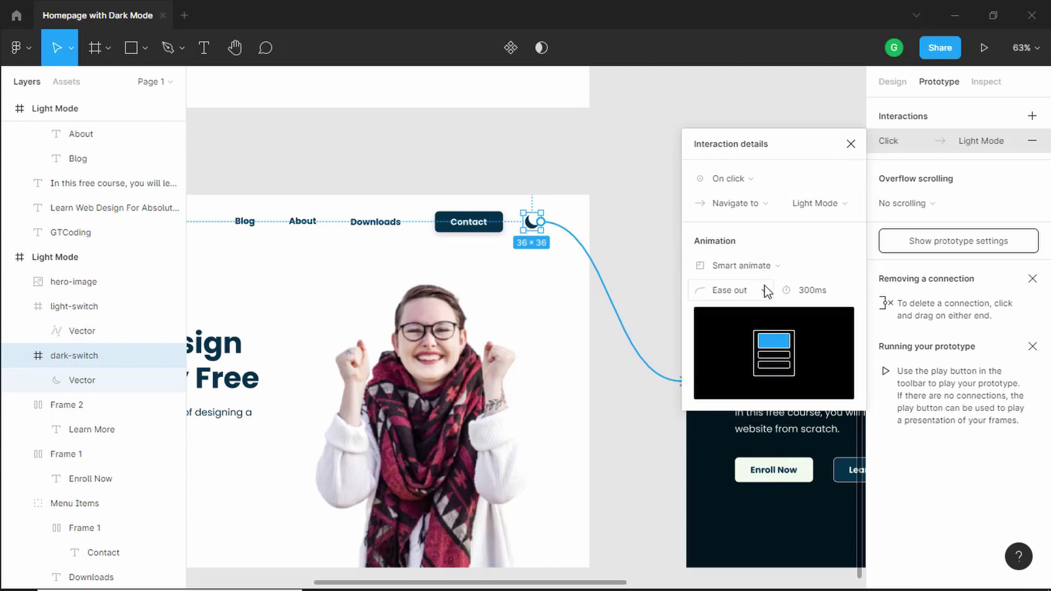
left_click(850, 146)
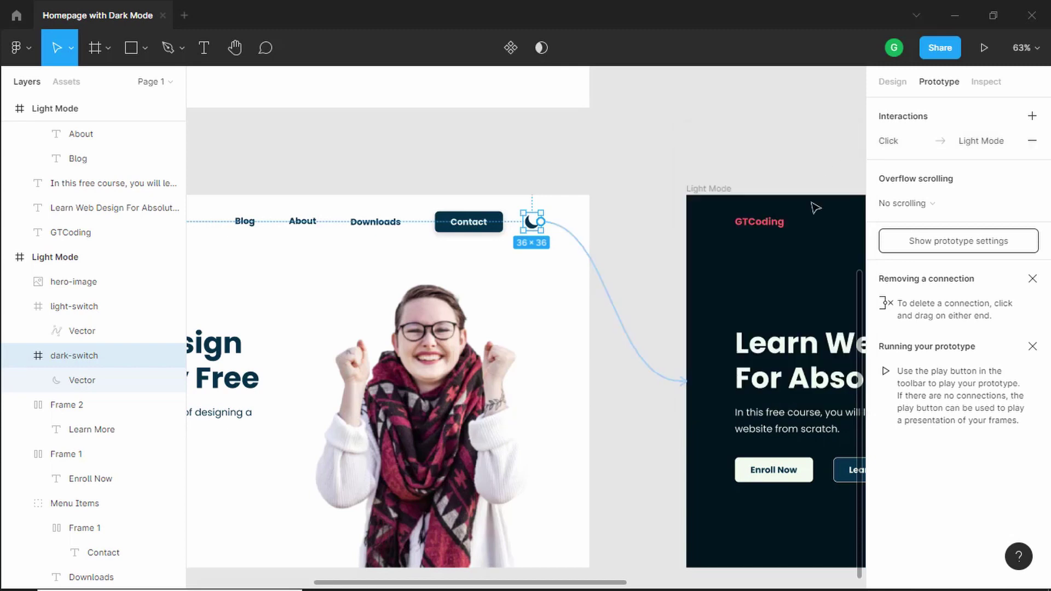
Rename the dark homepage frame as Dark Mode and deselect it.
left_click(725, 190)
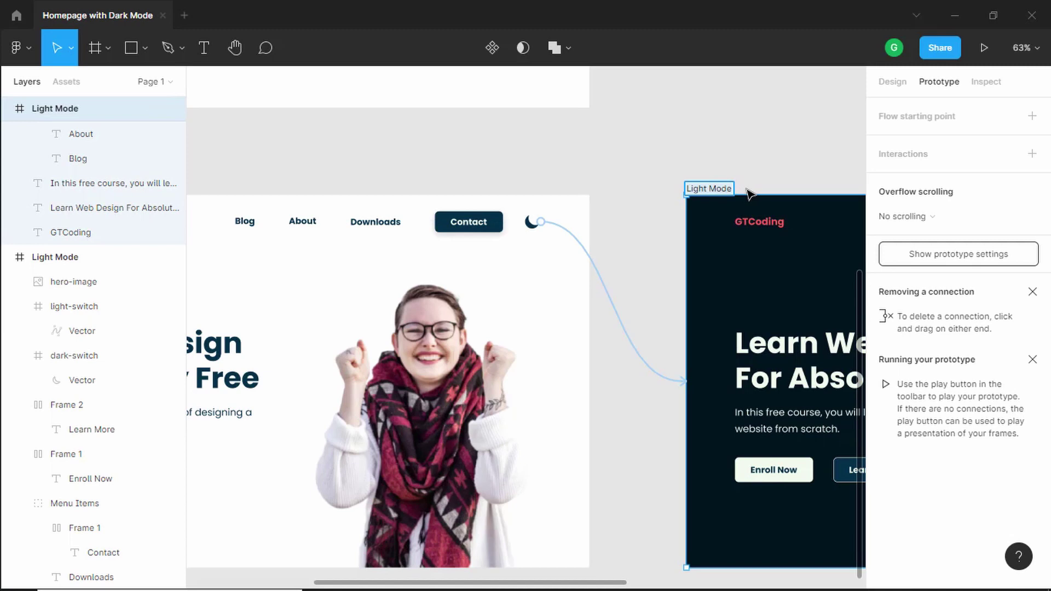
type("Dark Mode")
key("Return")
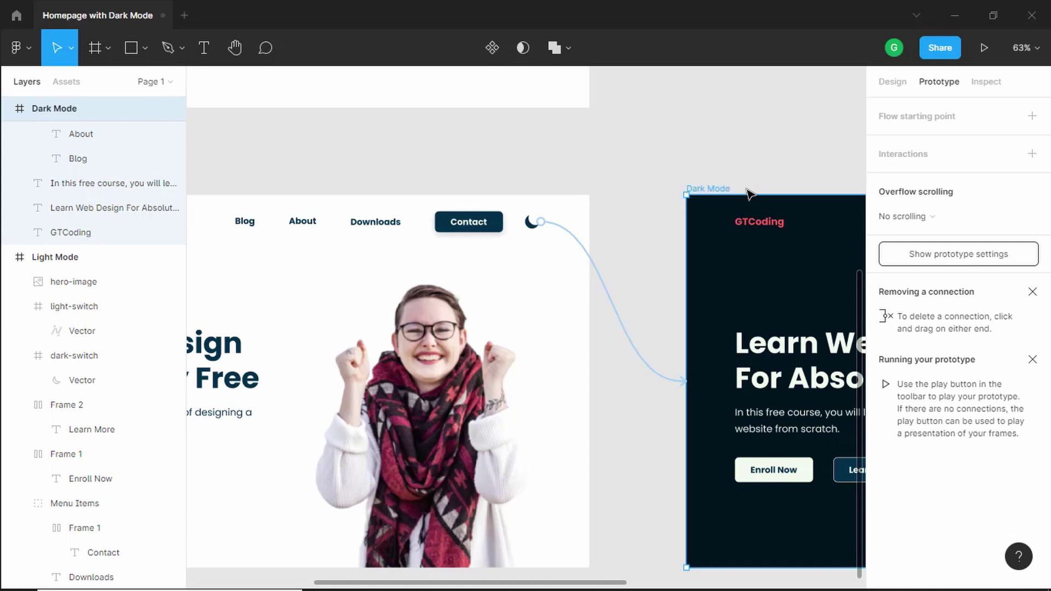
key("Escape")
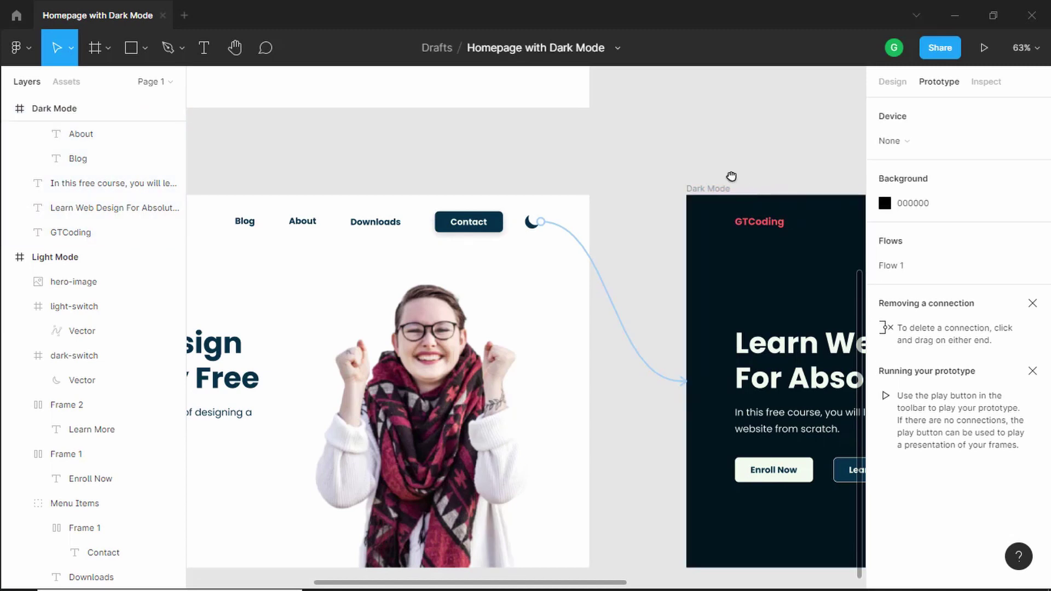
Add an on-click Smart animate connection from the Dark Mode frame's sun icon to the Light Mode frame and close the interaction details.
scroll(722, 174, "right", 5)
scroll(713, 170, "right", 9)
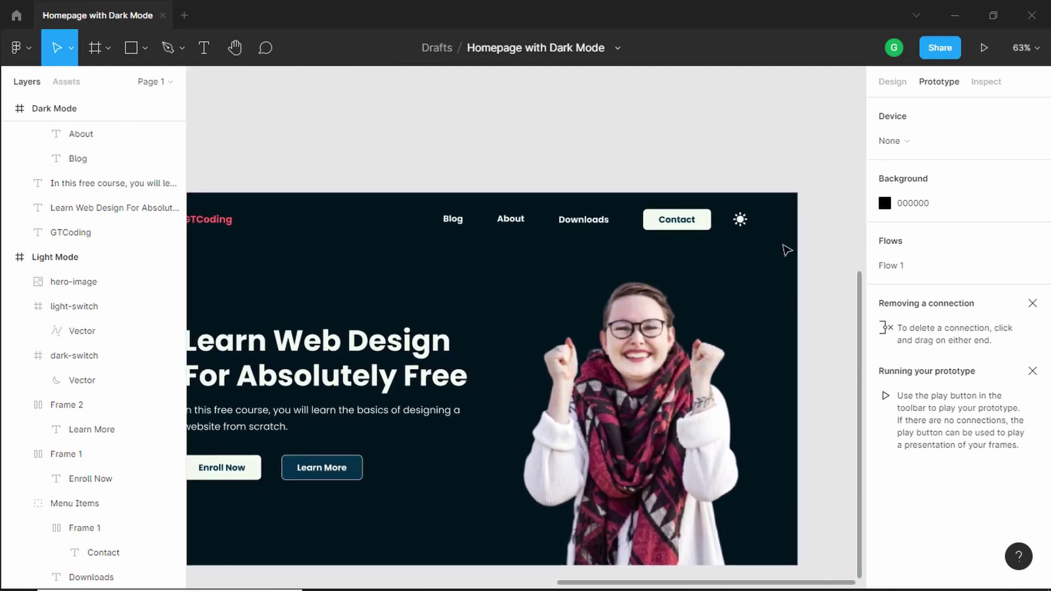
left_click(748, 223)
left_click_drag(750, 222, 246, 323)
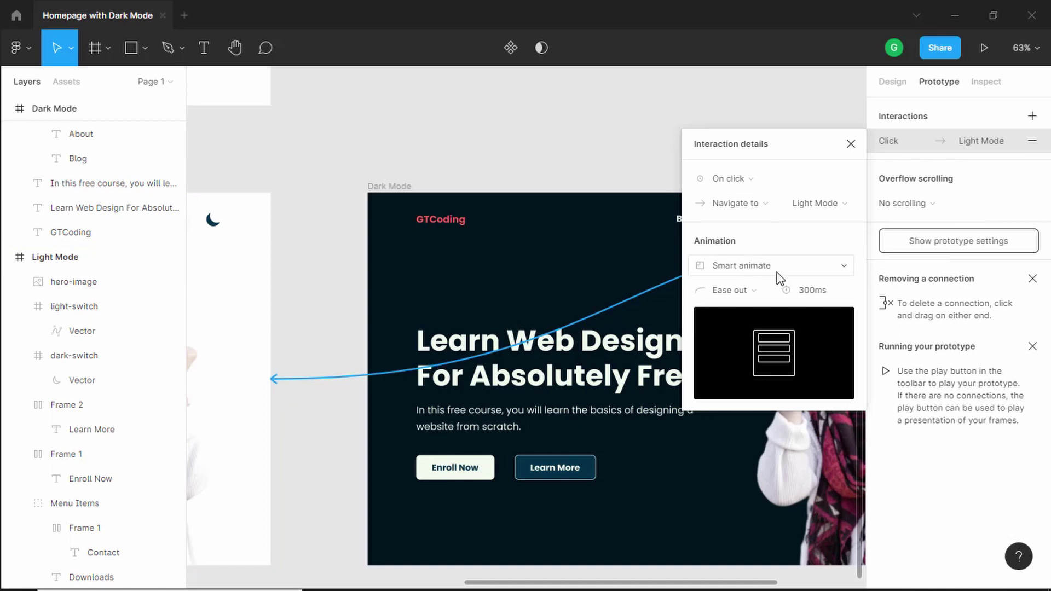
left_click(850, 144)
Present the prototype starting from the Light Mode frame and scale it so the whole homepage fits the screen.
scroll(698, 195, "down", 5)
left_click(208, 173)
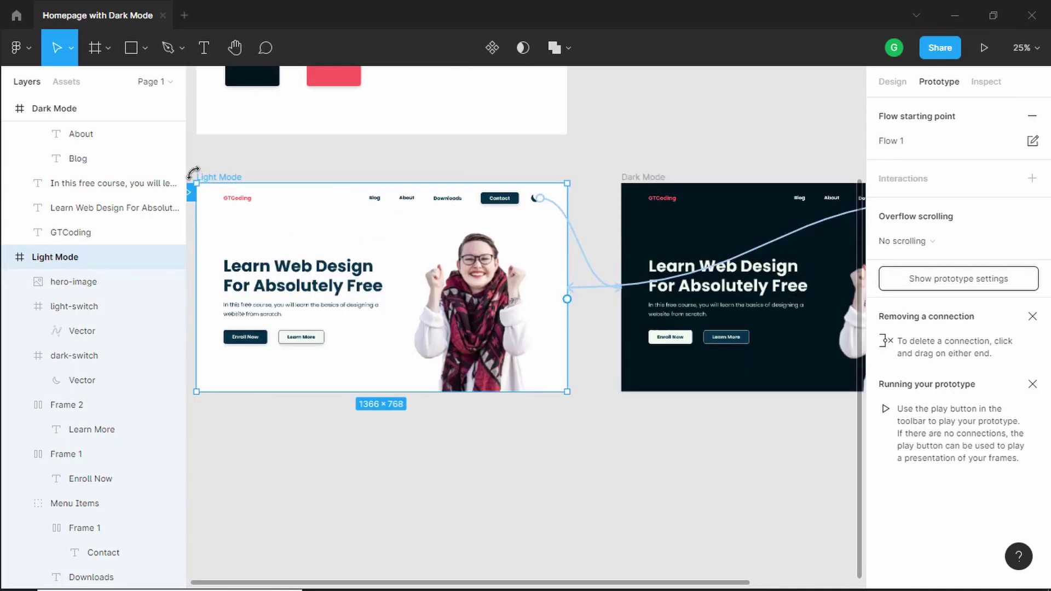
scroll(192, 173, "up", 2)
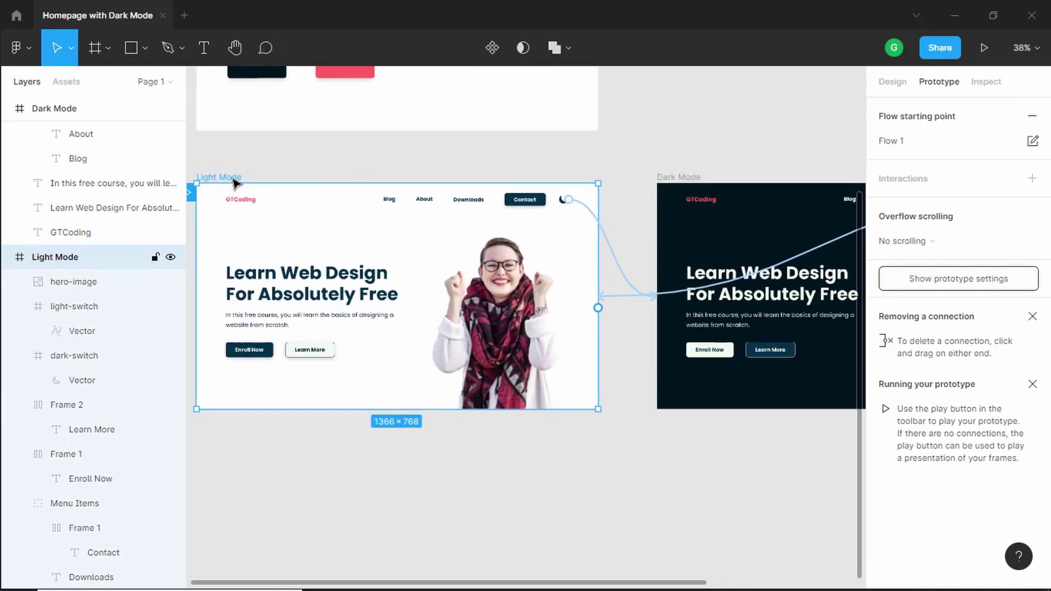
left_click(984, 48)
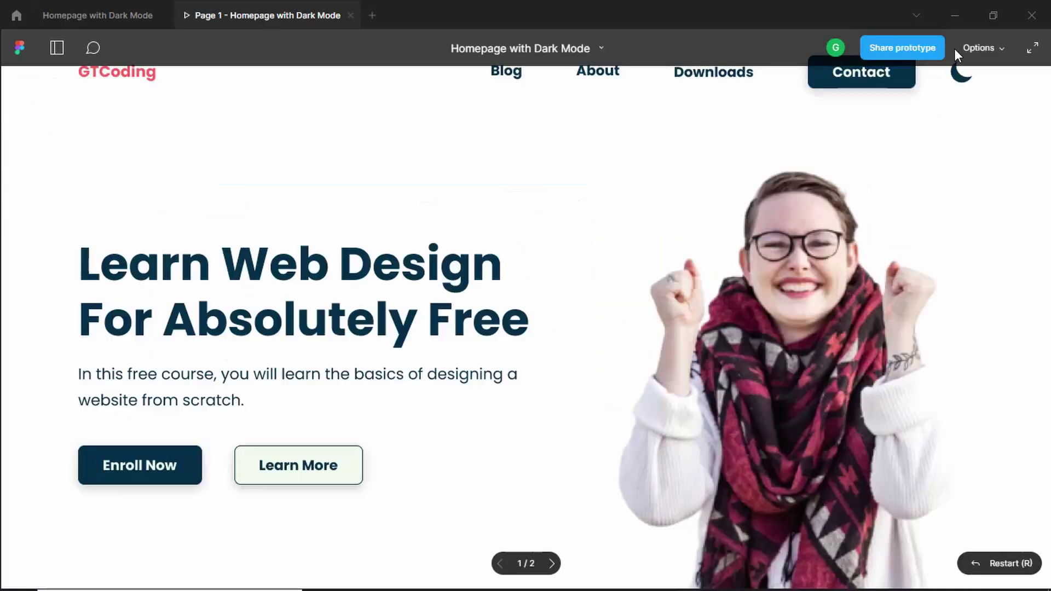
left_click(991, 48)
left_click(965, 104)
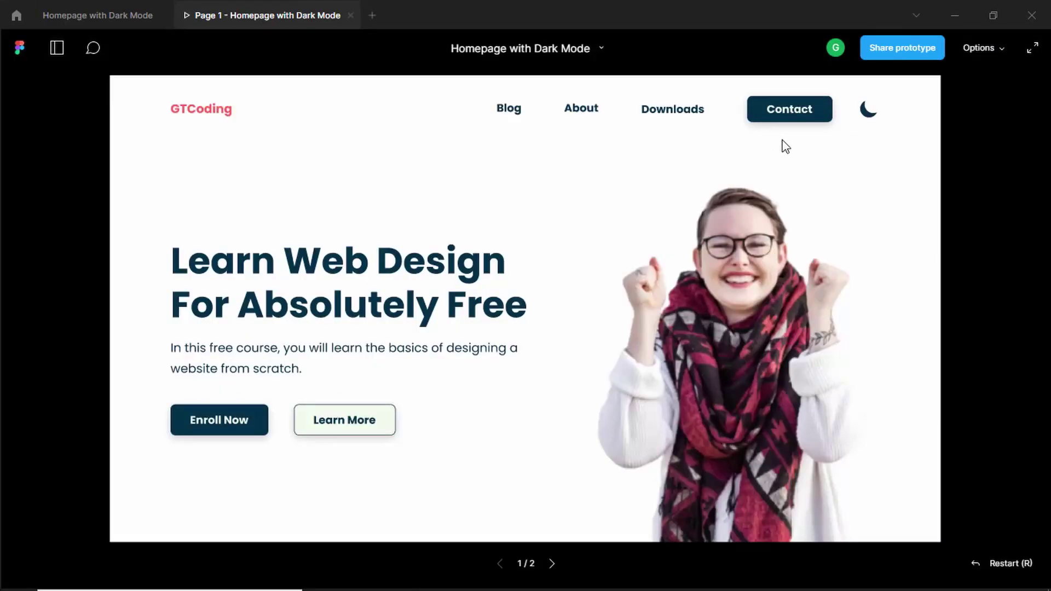
Test the animated mode switch in the prototype by toggling repeatedly between light and dark with the moon and sun icons.
left_click(869, 119)
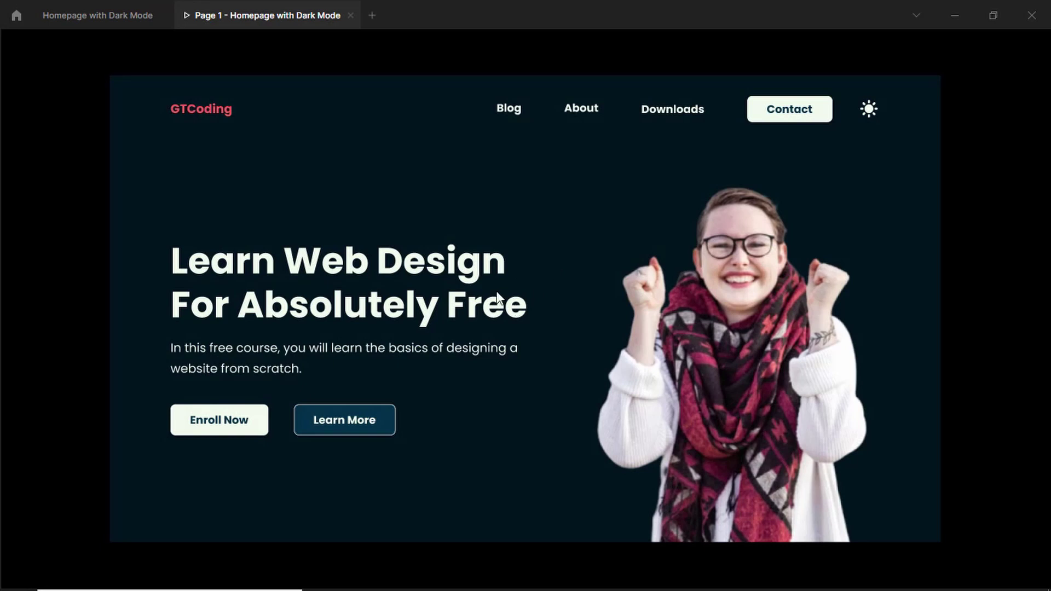
left_click(870, 116)
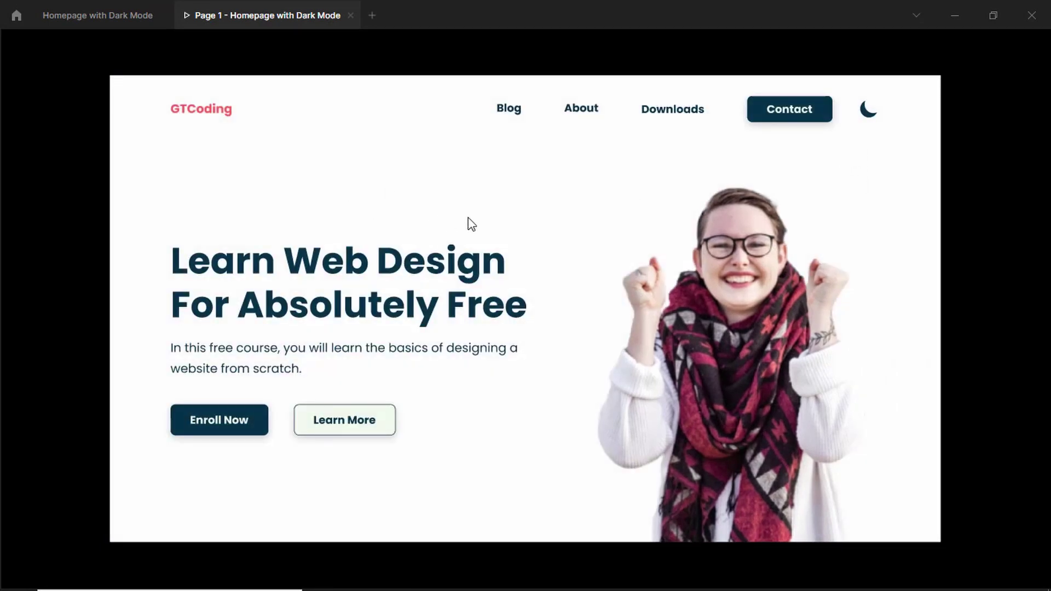
left_click(872, 119)
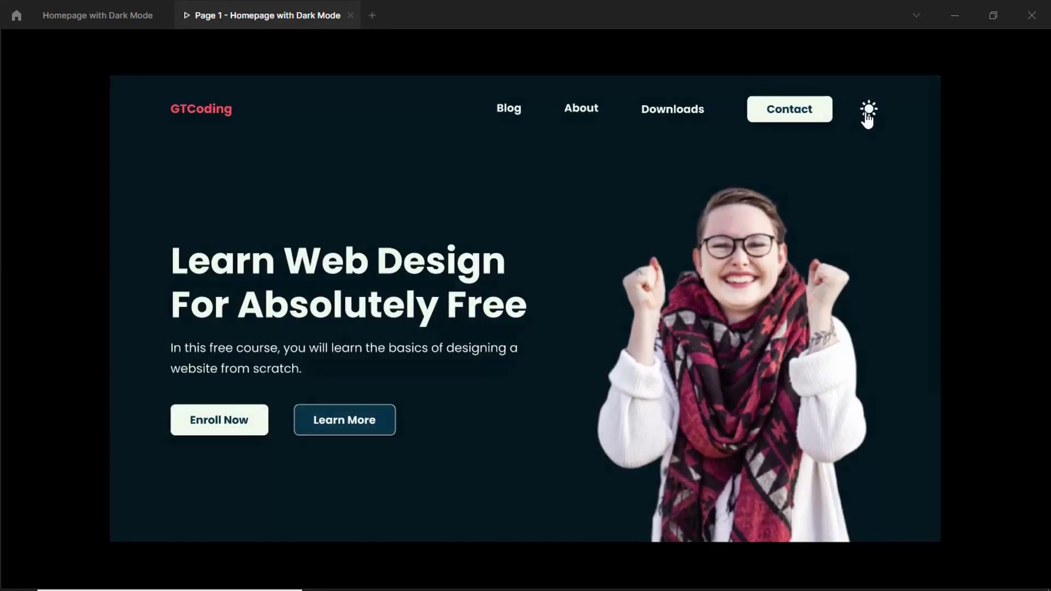
left_click(869, 118)
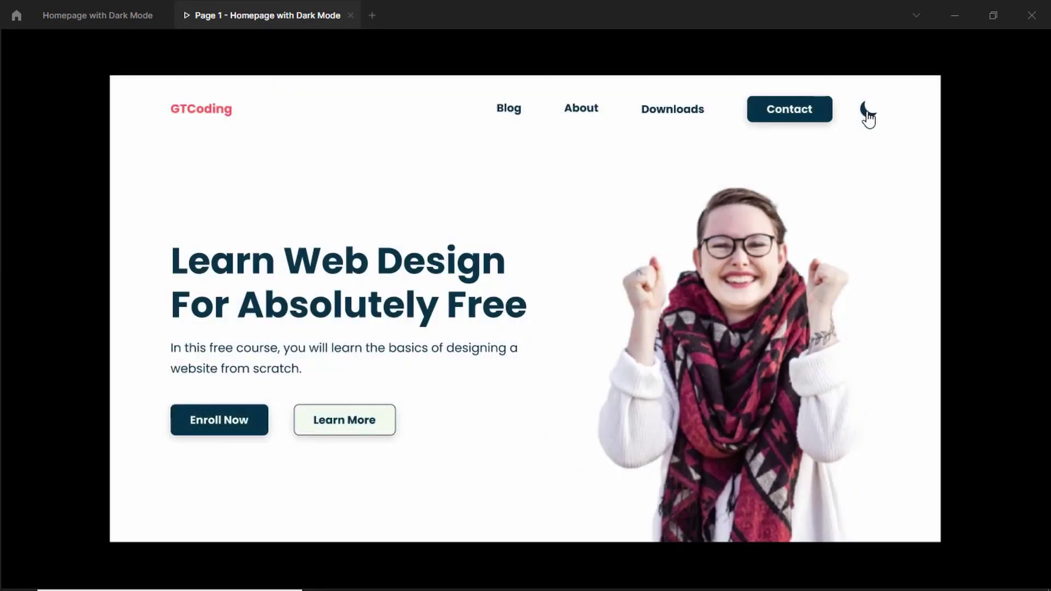
left_click(868, 117)
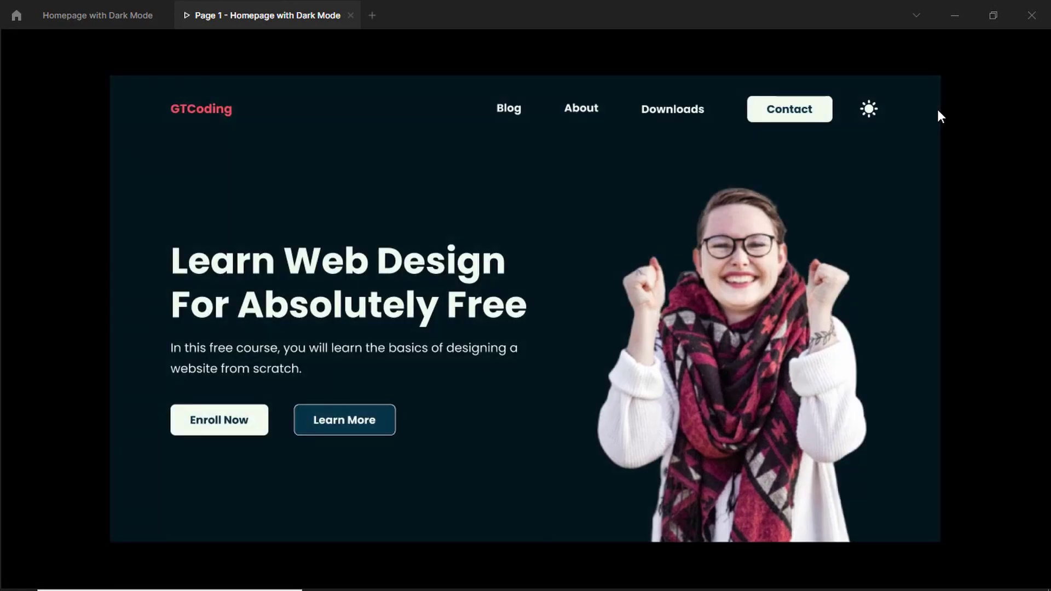